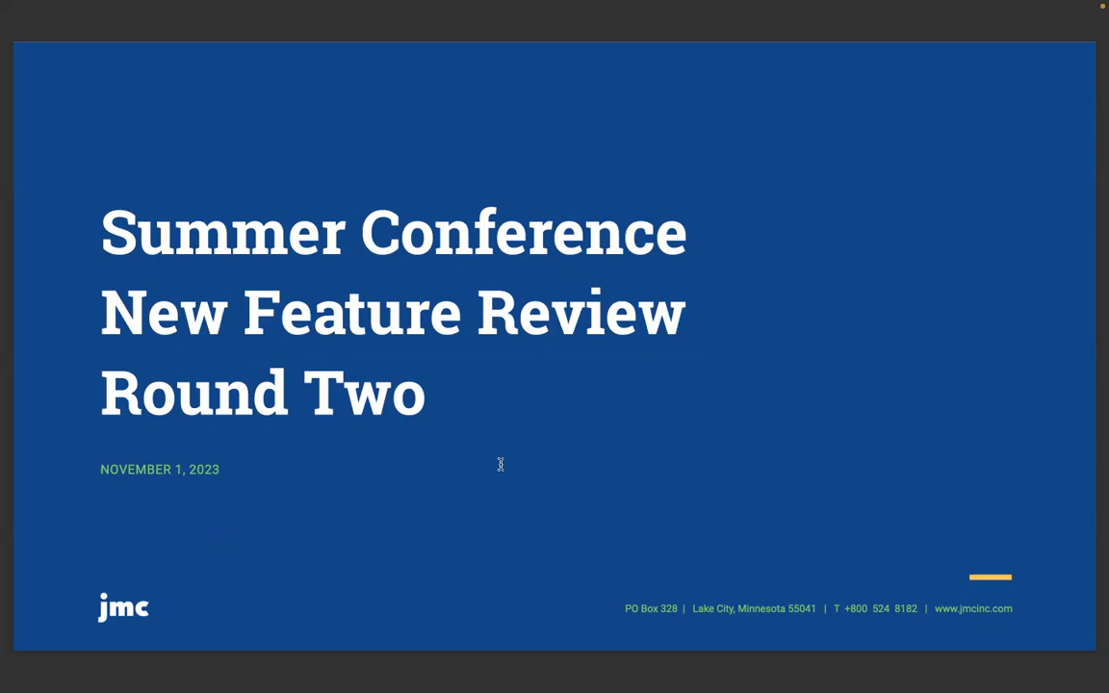
- Advance the slideshow from the title slide to the Welcome slide
key(Right)
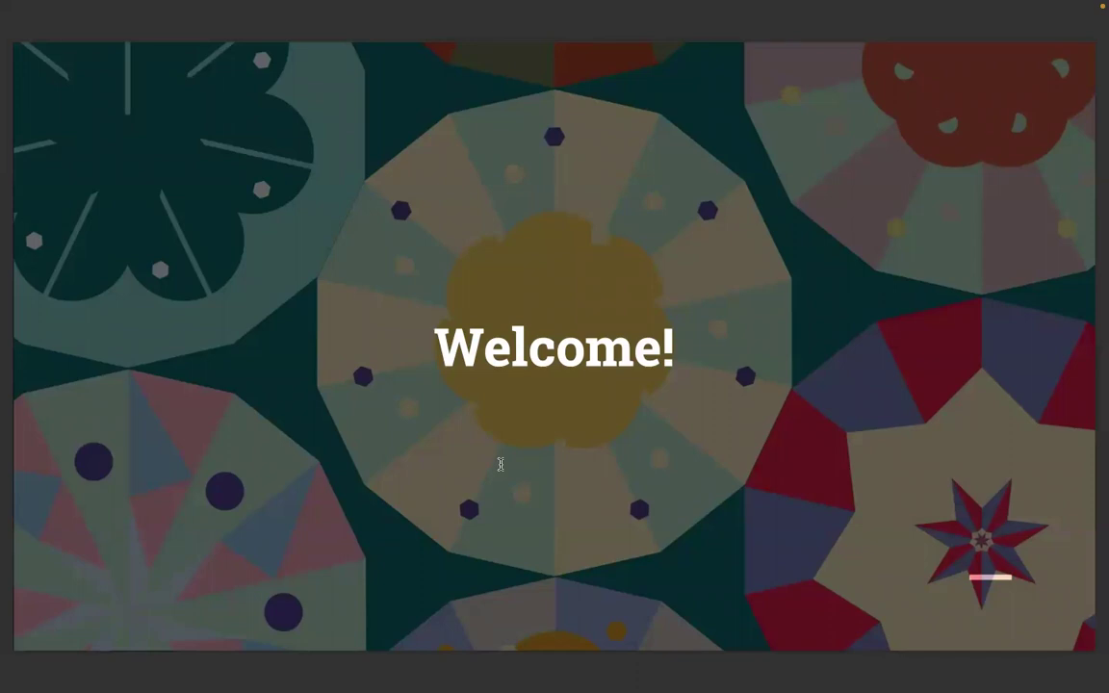
- Step forward through the new features overview slide to the following feature slide
key(Right)
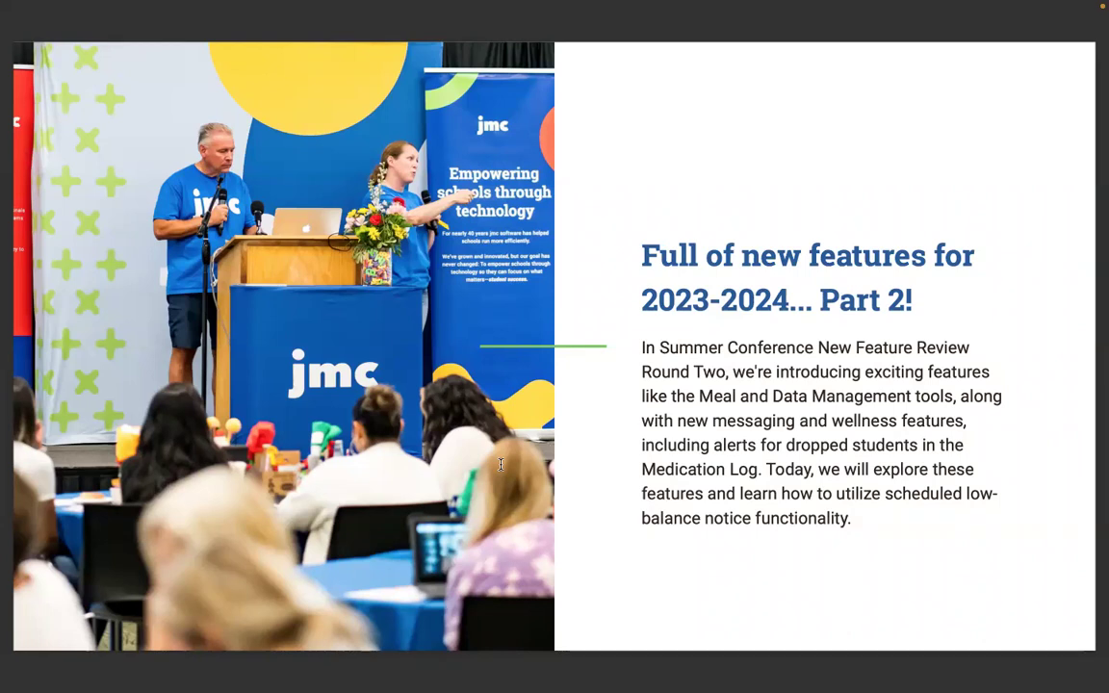
key(Right)
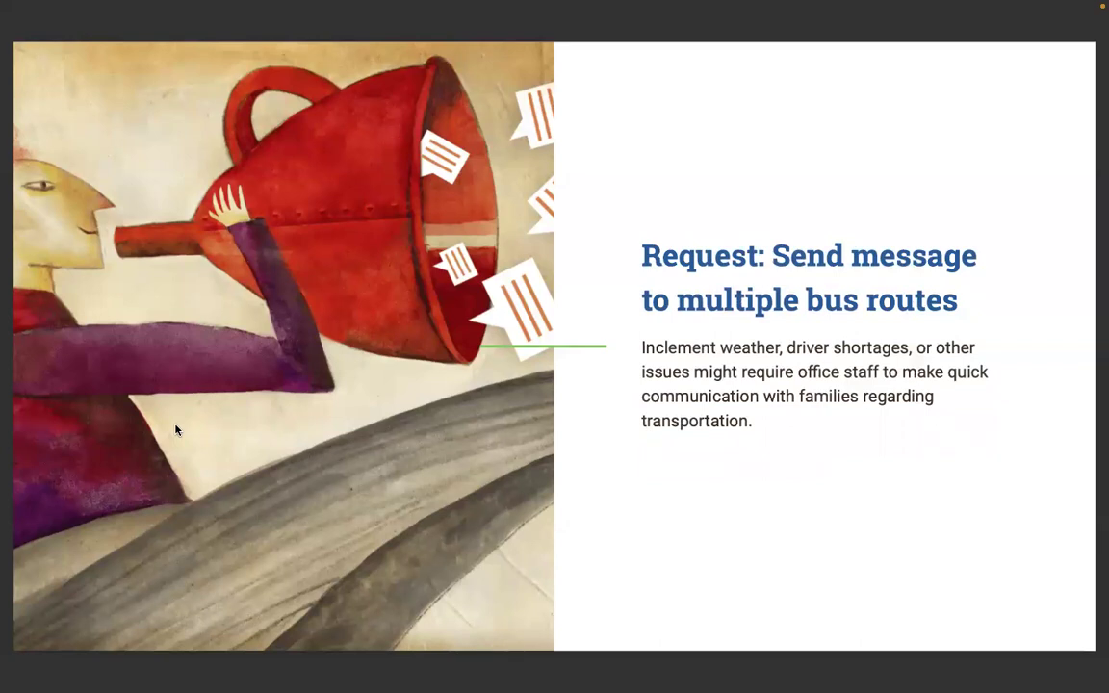
- Advance to the 'Solution: Multi-select feature by bus number' slide and exit full screen
key(Right)
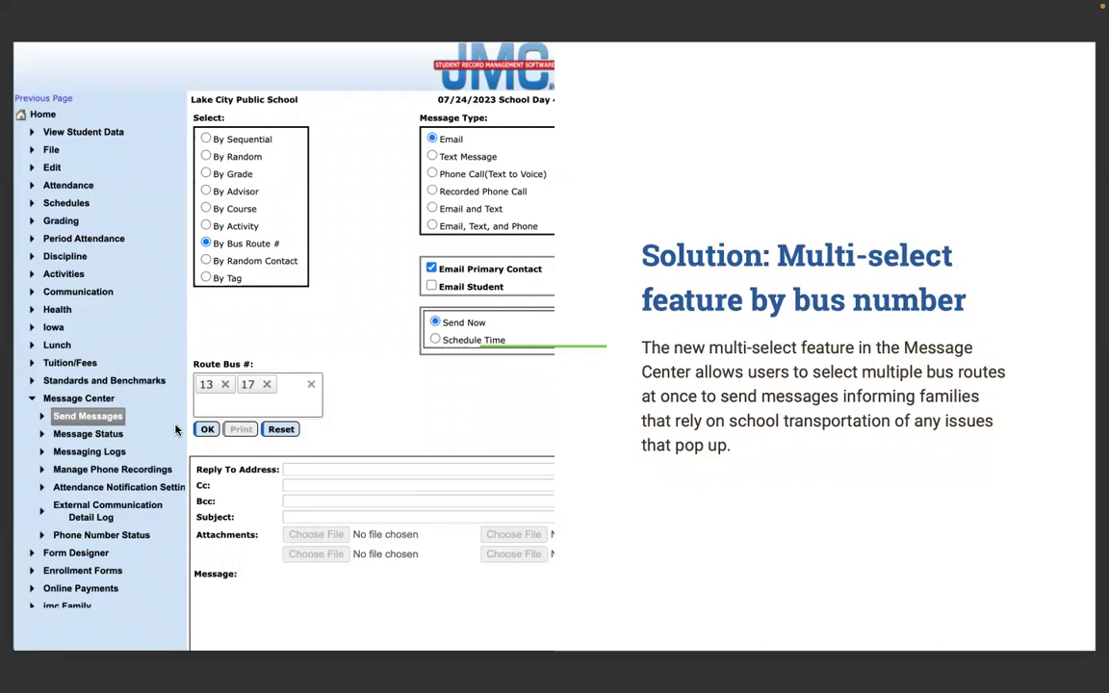
key(Escape)
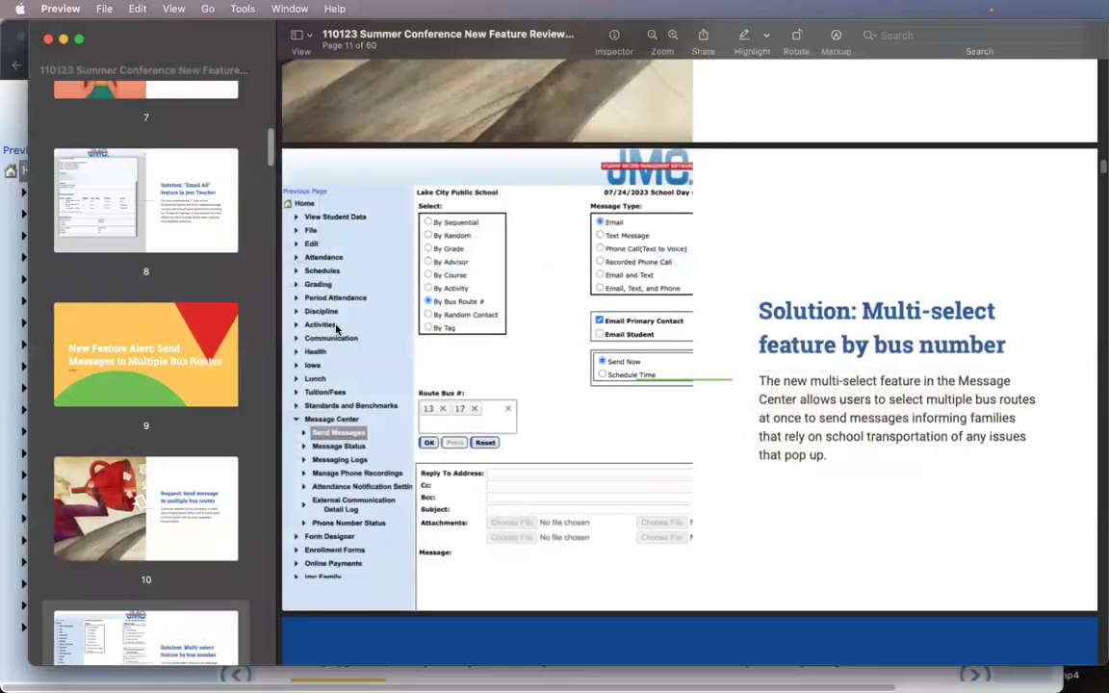
- In Message Center's Send Messages, pick bus routes 14A, 17 and 15, then clear them
key(super+Tab)
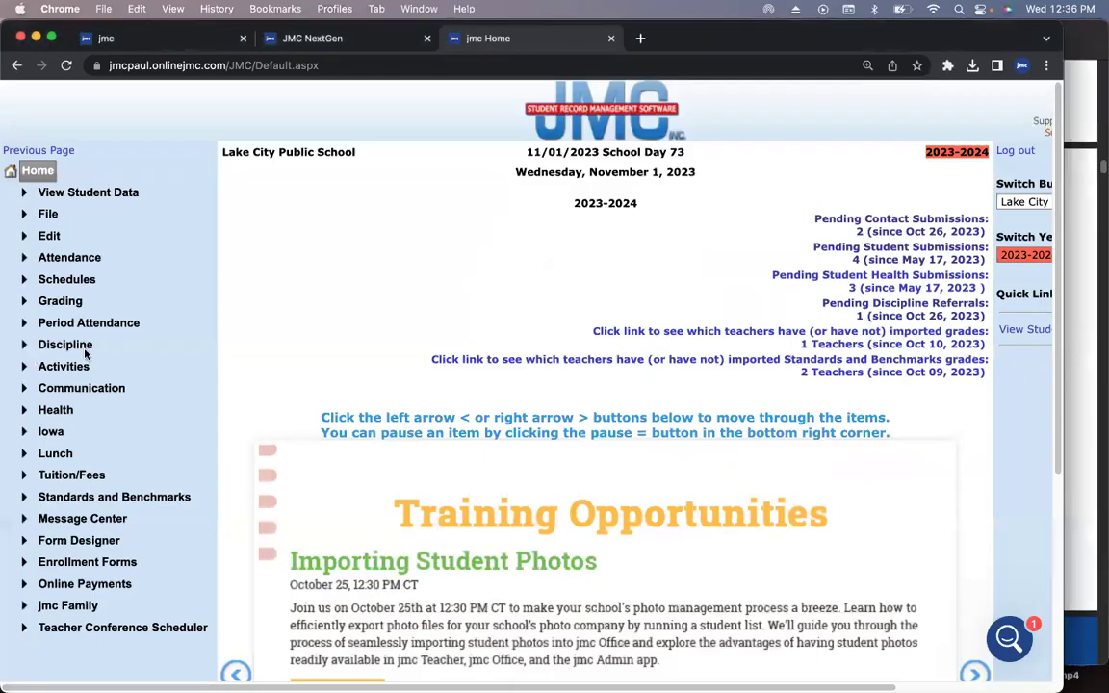
click(96, 518)
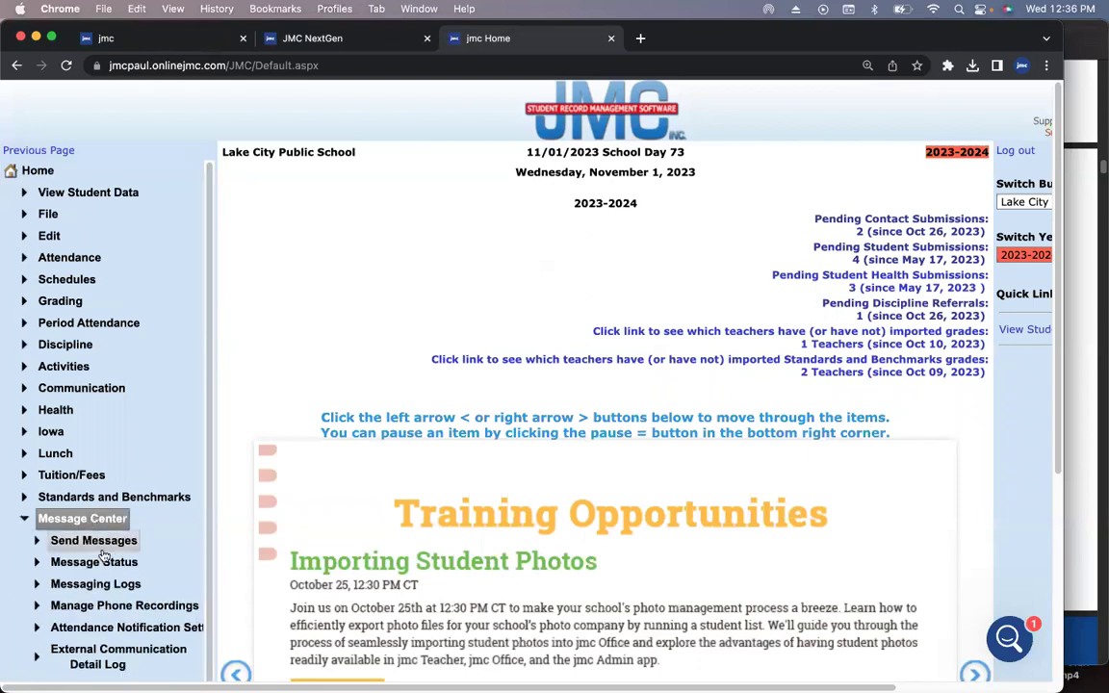
click(99, 547)
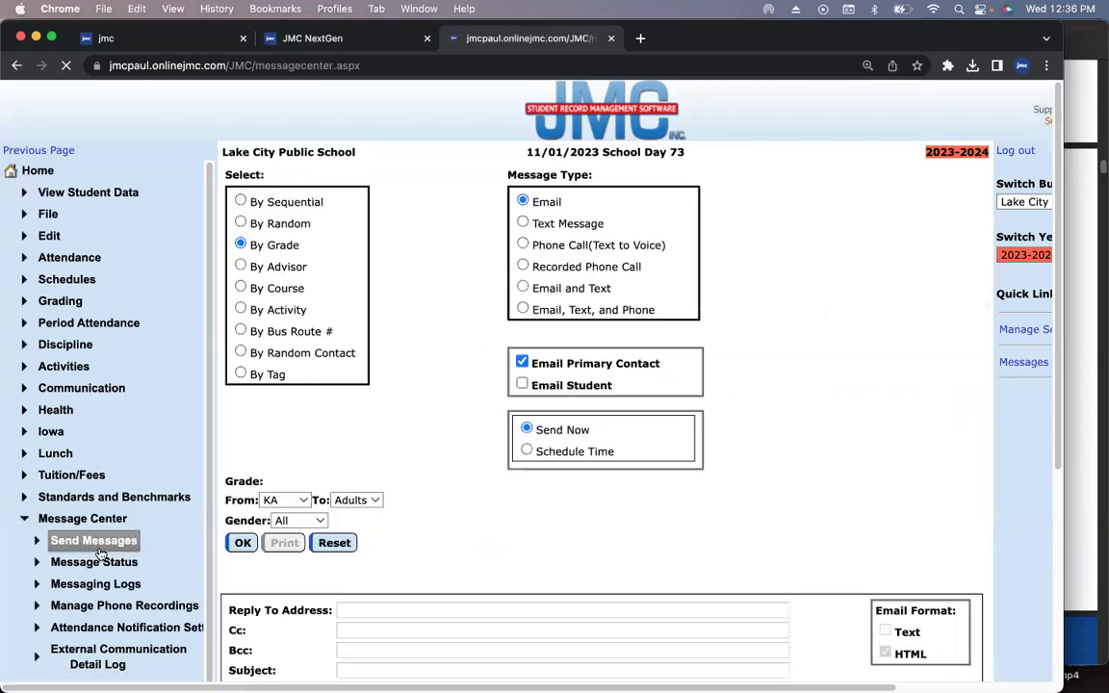
click(241, 331)
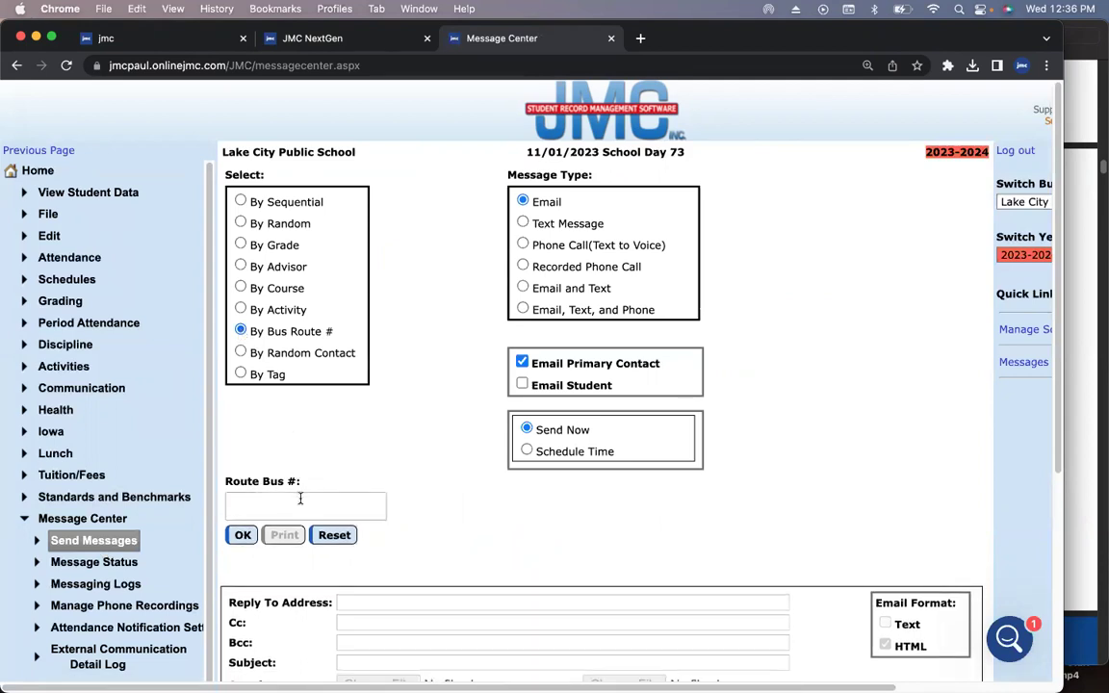
click(300, 497)
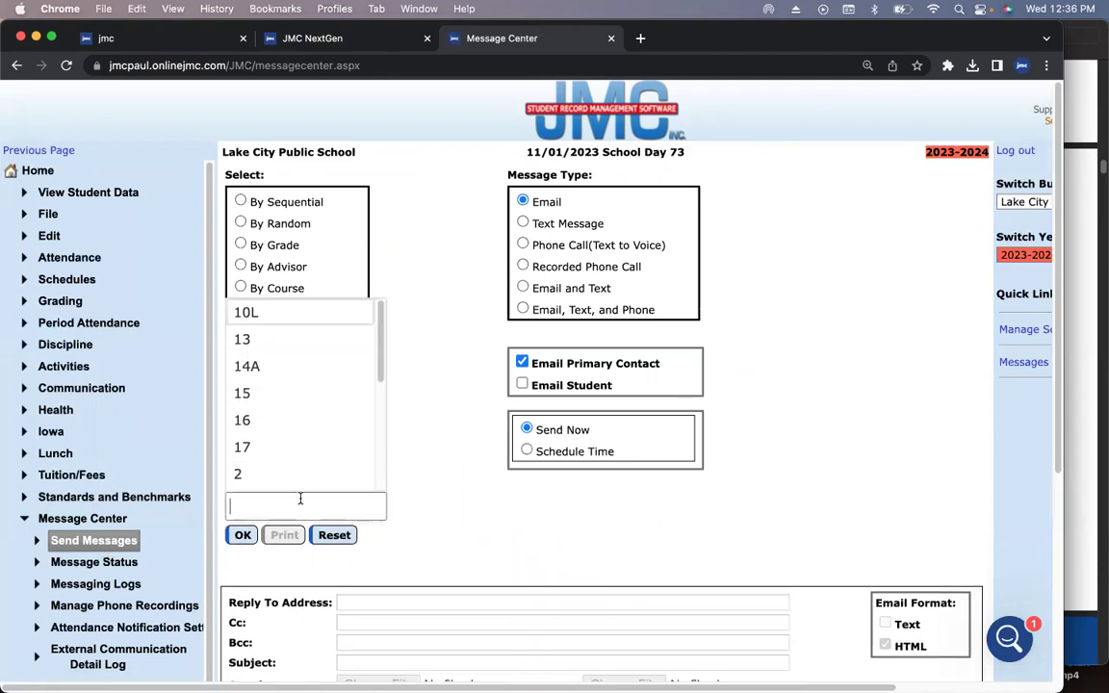
click(296, 373)
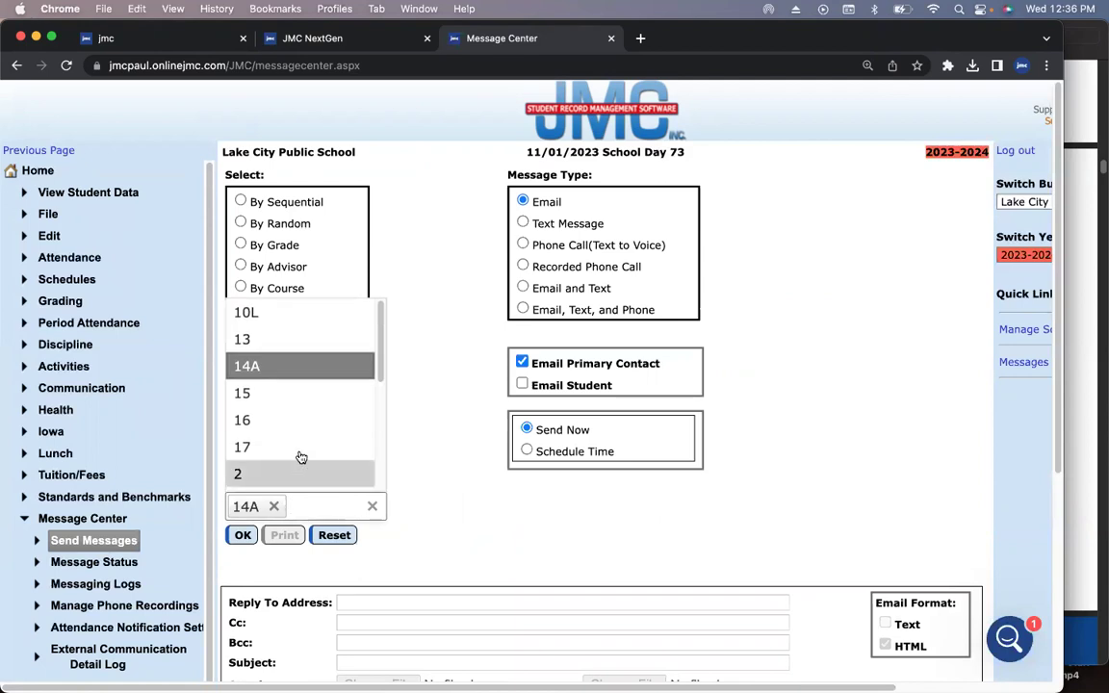
click(298, 447)
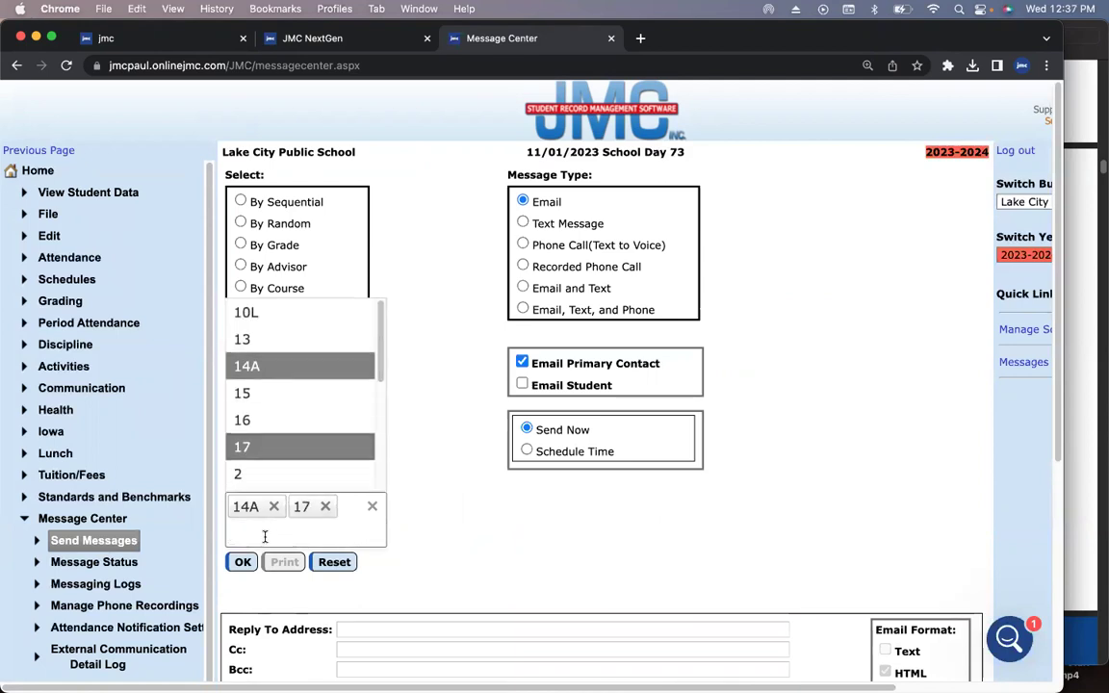
click(270, 395)
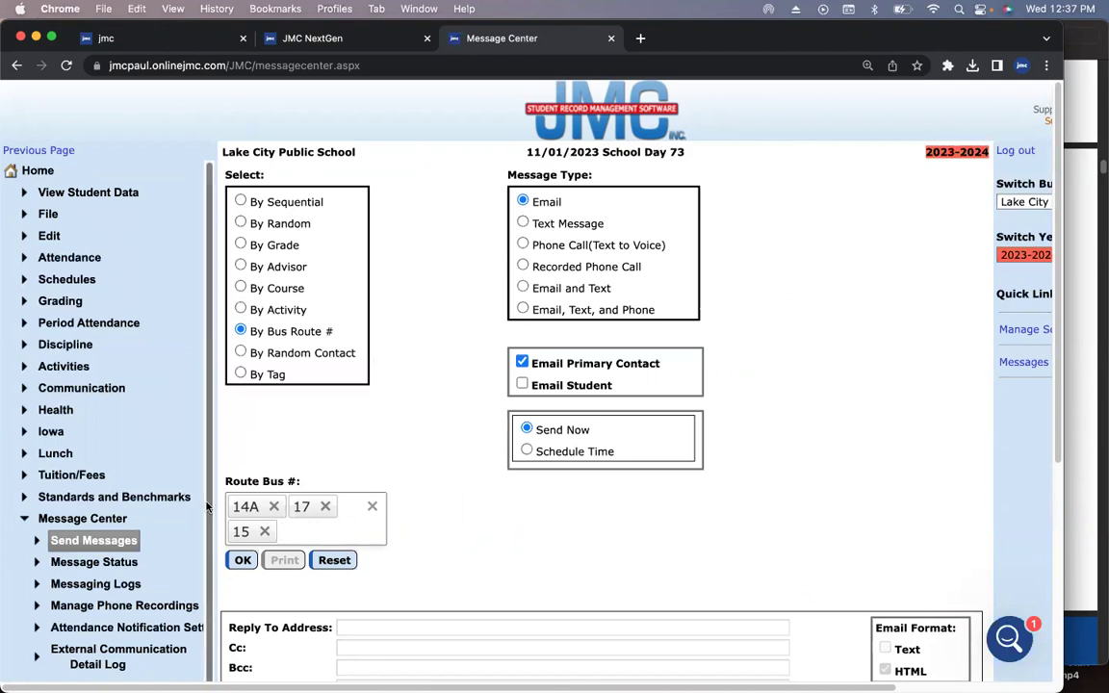
click(372, 506)
- Target message recipients by grade, ending at grade 8
click(240, 245)
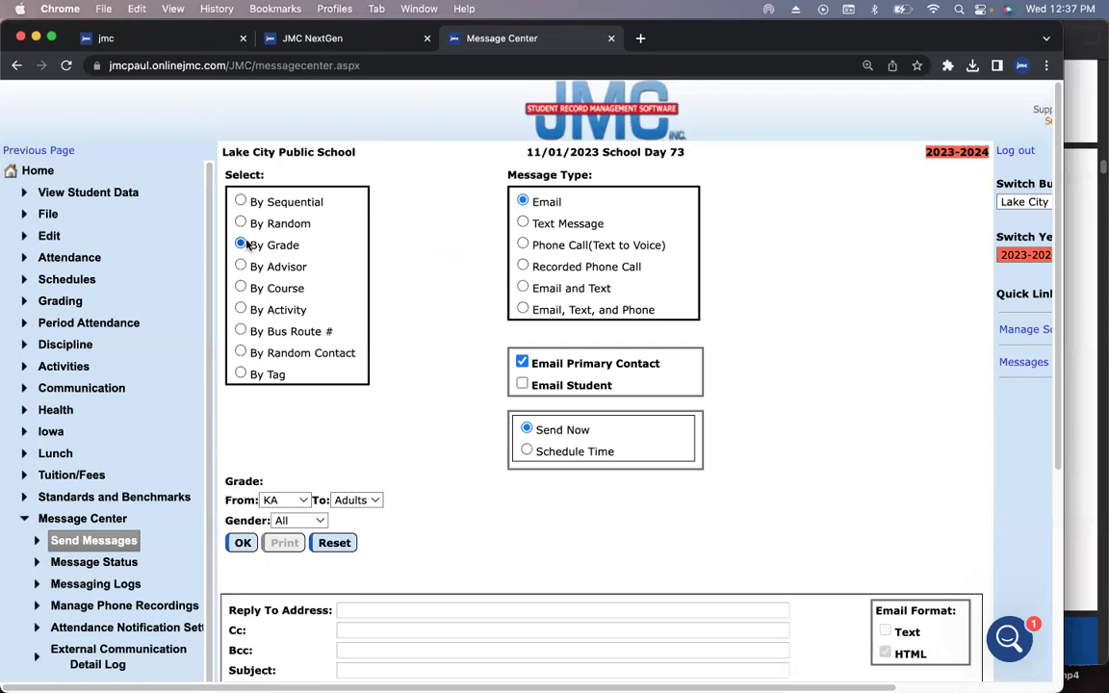
click(356, 499)
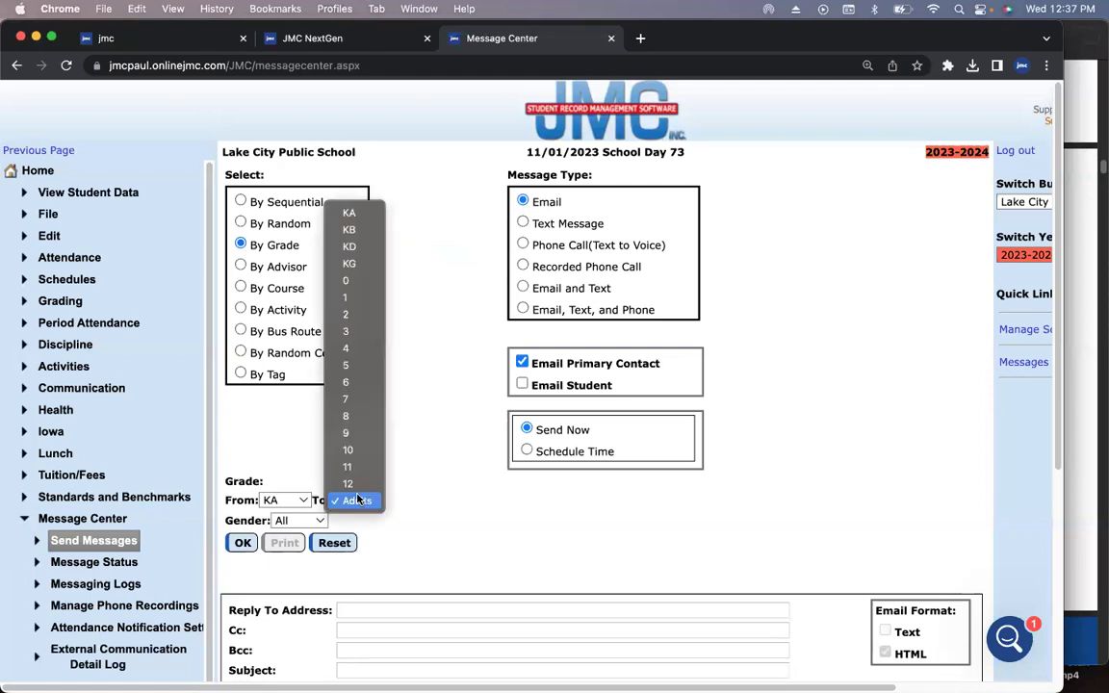
click(354, 421)
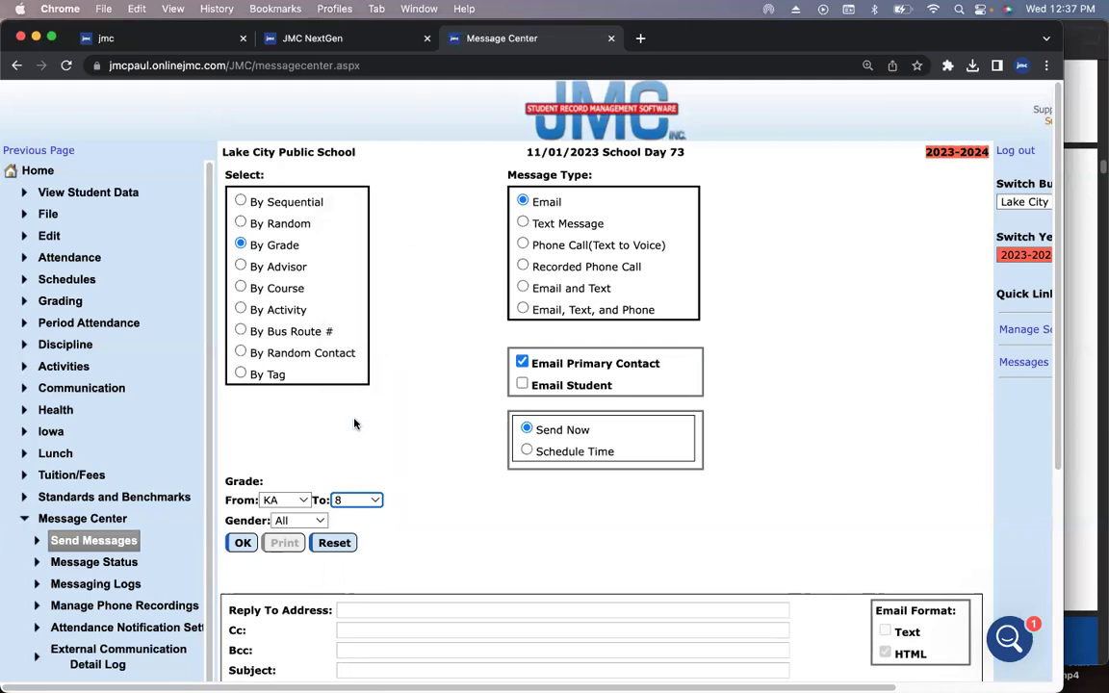
- Scroll the slide deck forward to slide 12 and return to the browser
click(1088, 363)
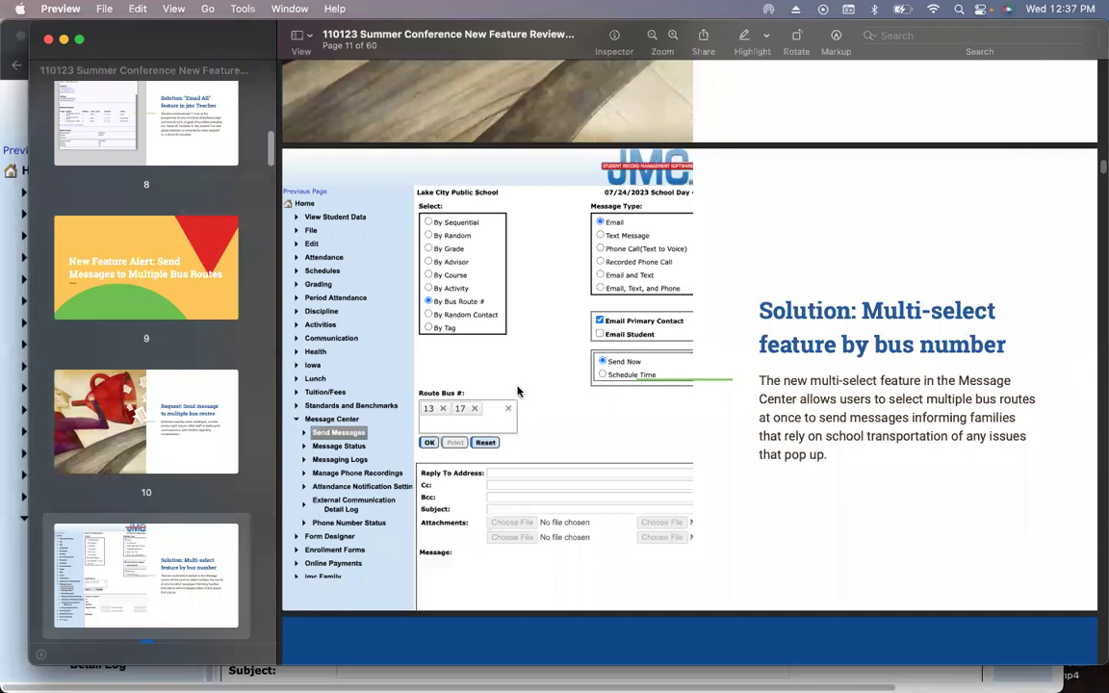
scroll(387, 273, down, 5)
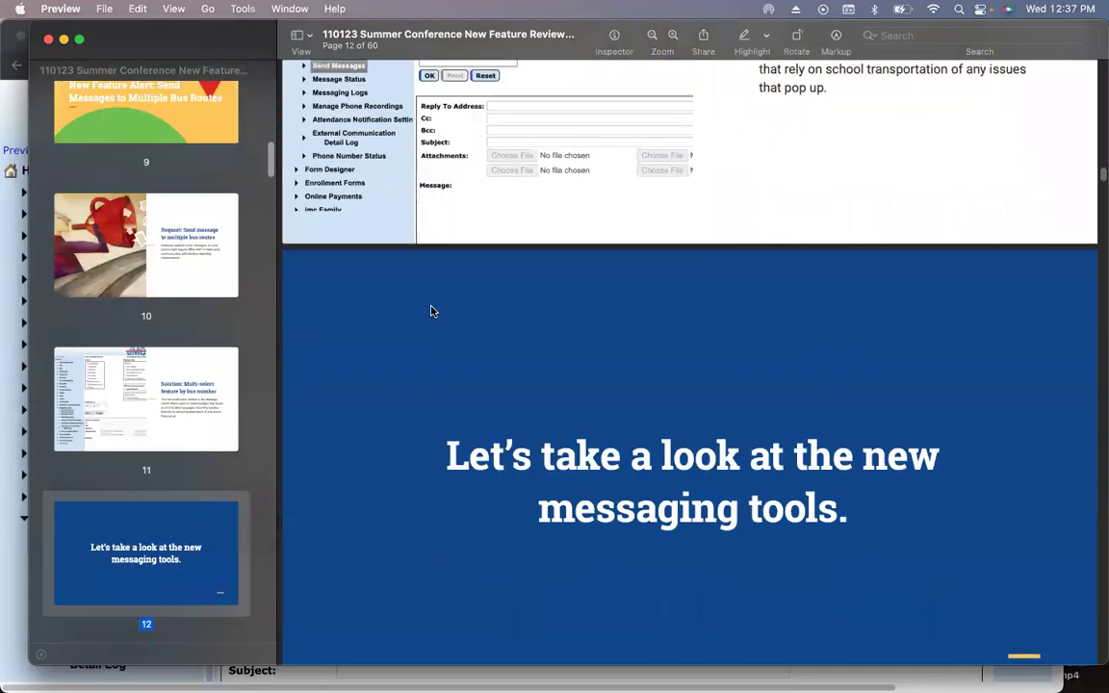
scroll(431, 311, down, 2)
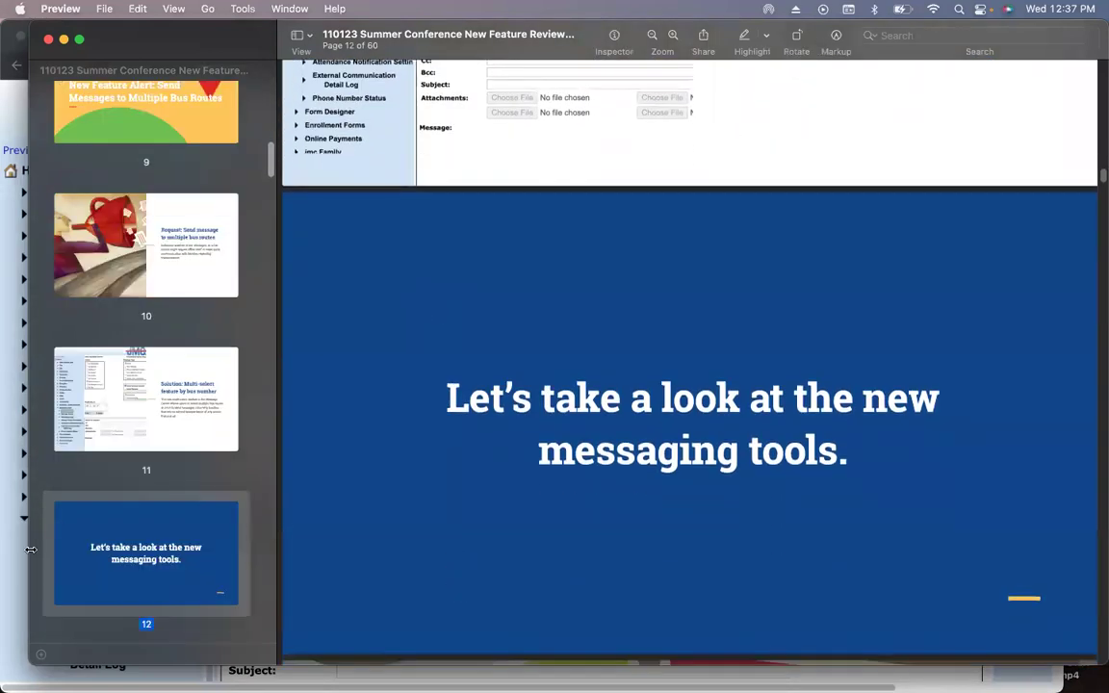
click(24, 501)
- Open the Teachers login from the JMC NextGen portal in a new tab
click(351, 44)
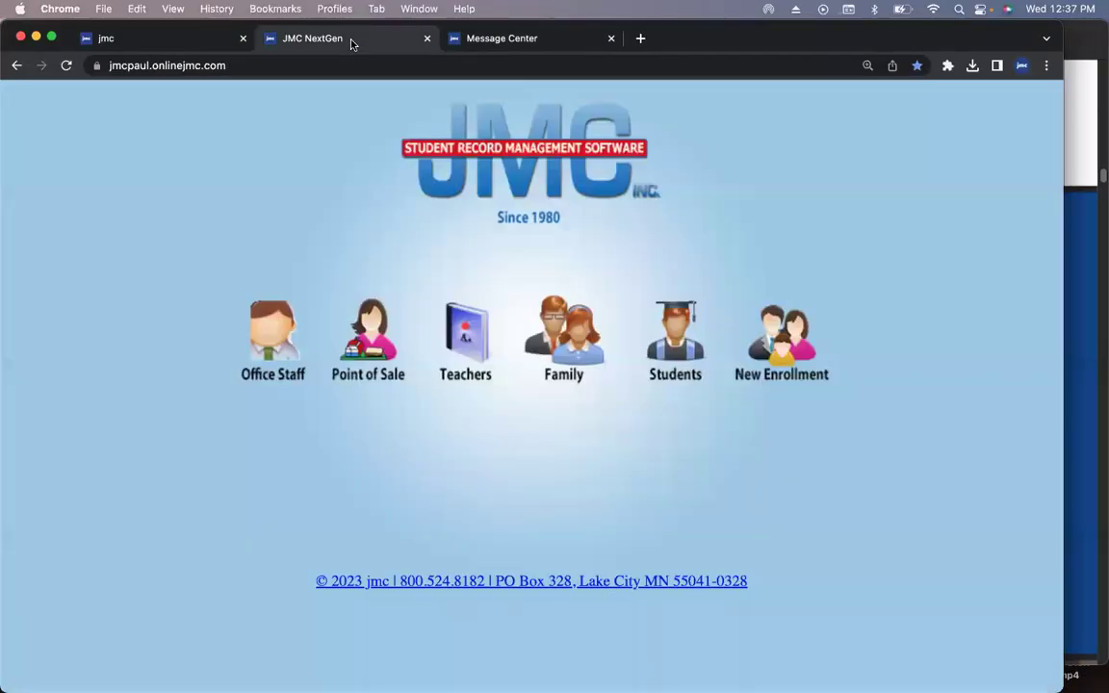
super+click(455, 327)
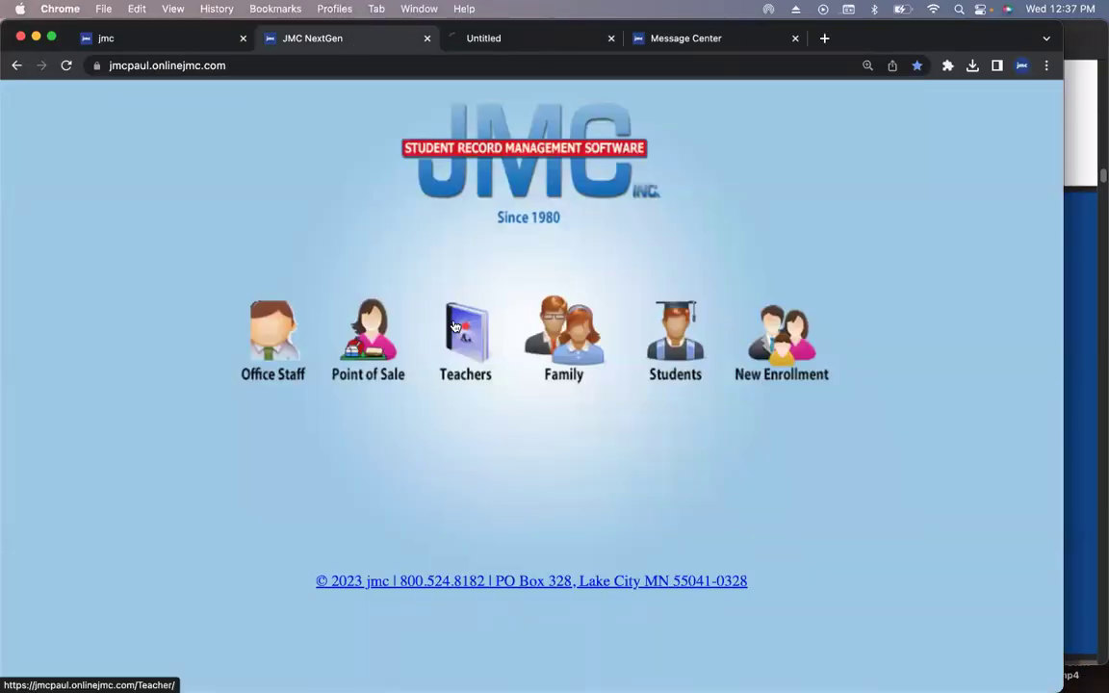
click(555, 41)
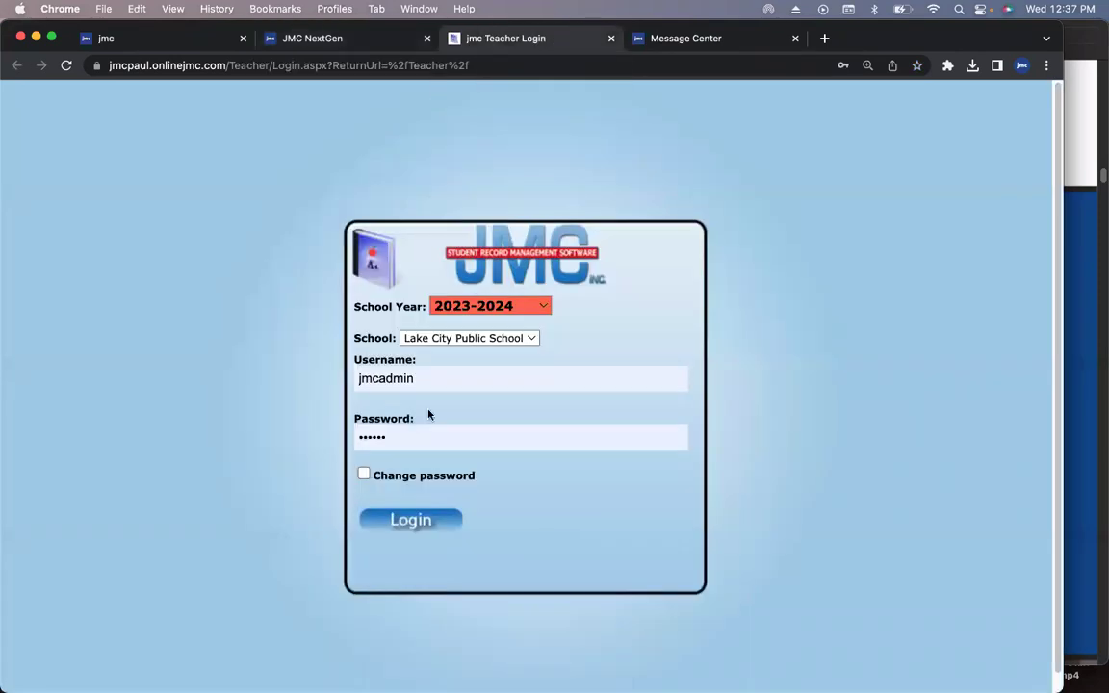
- Log in with the teacher's username and password, correcting a username typo
drag(435, 377, 342, 379)
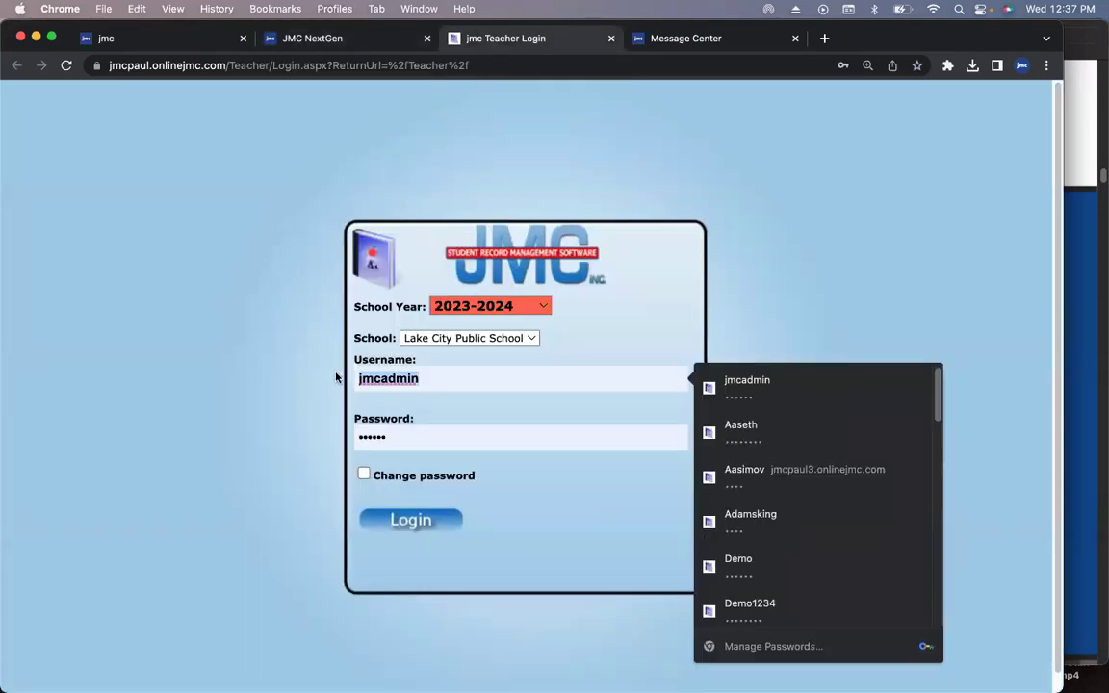
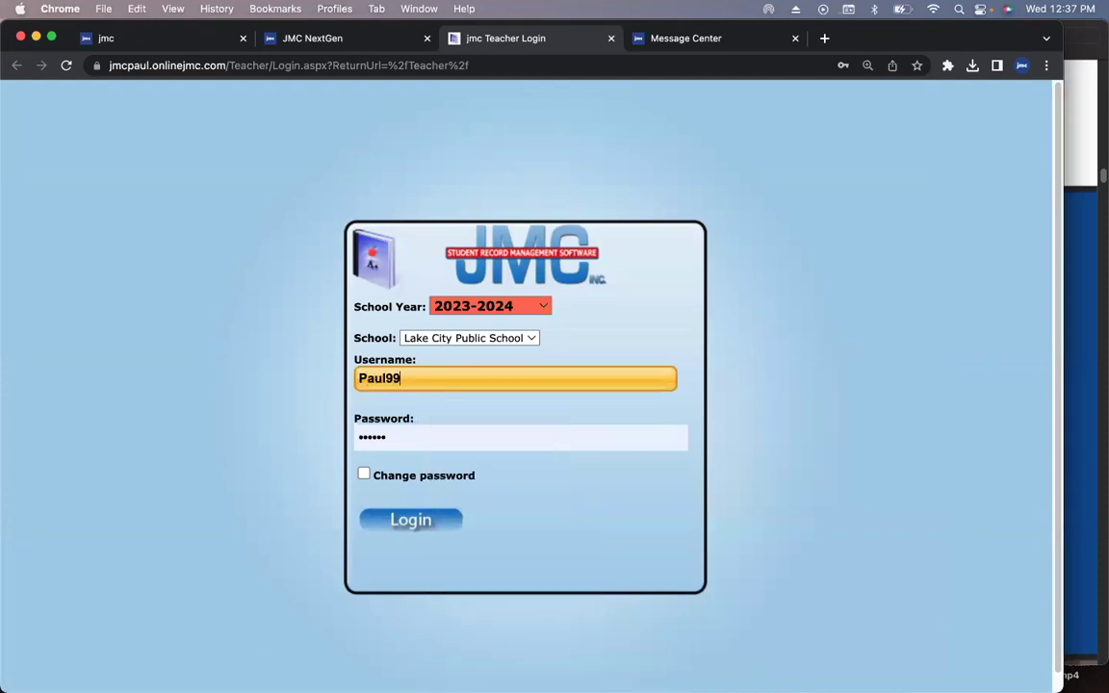
key(Return)
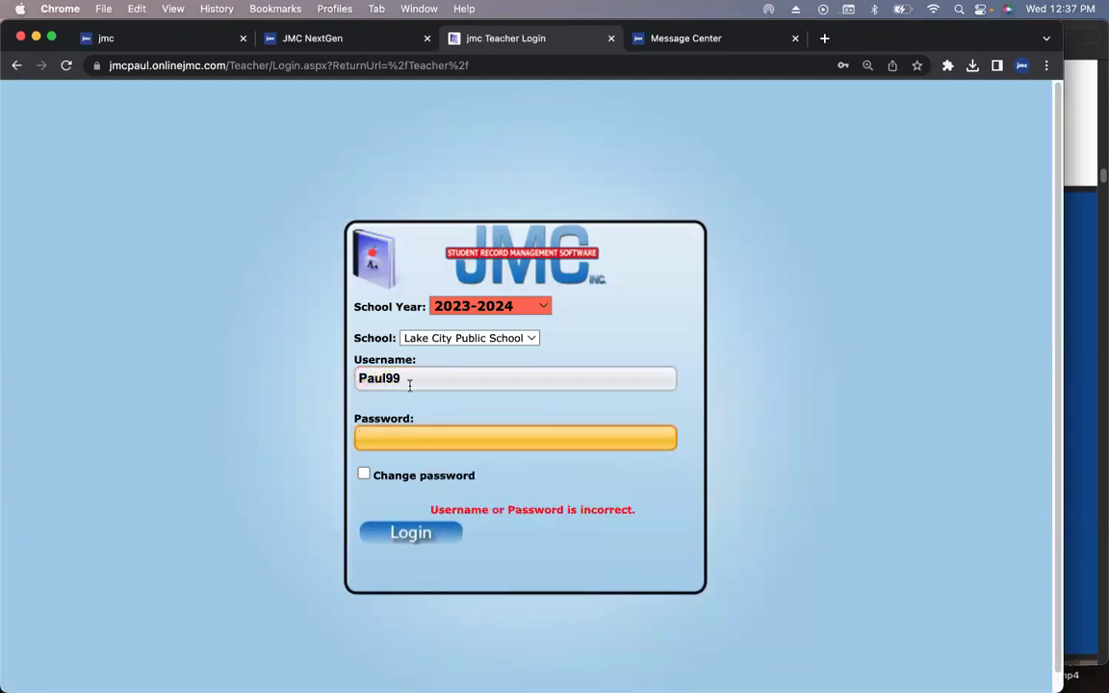
click(412, 380)
key(BackSpace)
key(BackSpace)
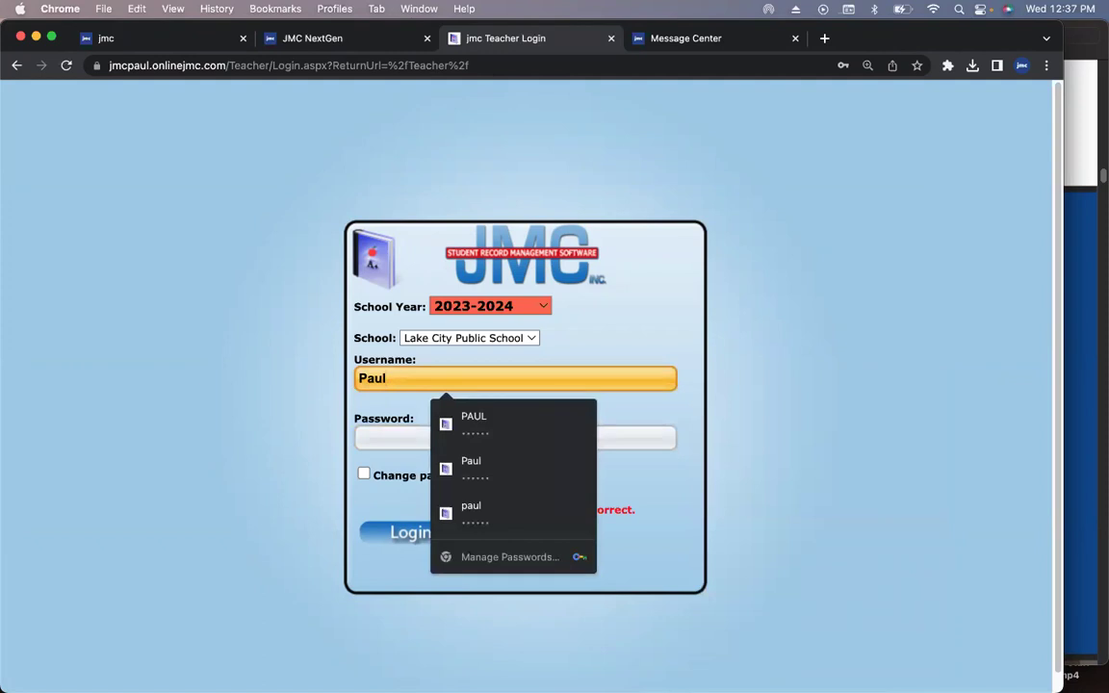
key(Tab)
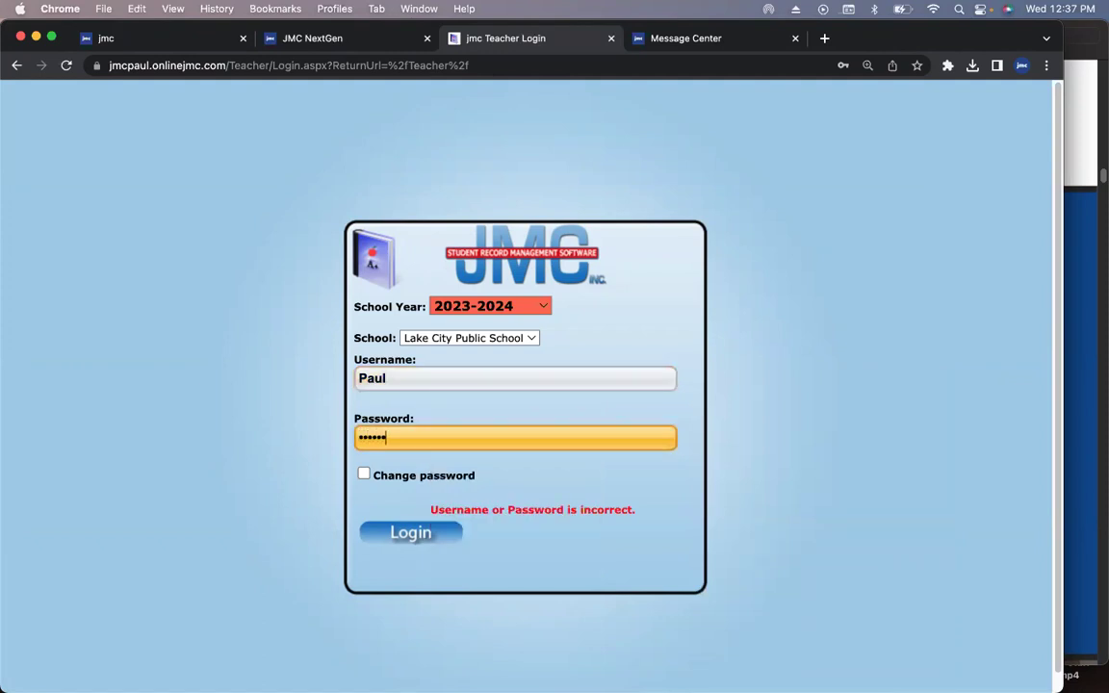
key(Return)
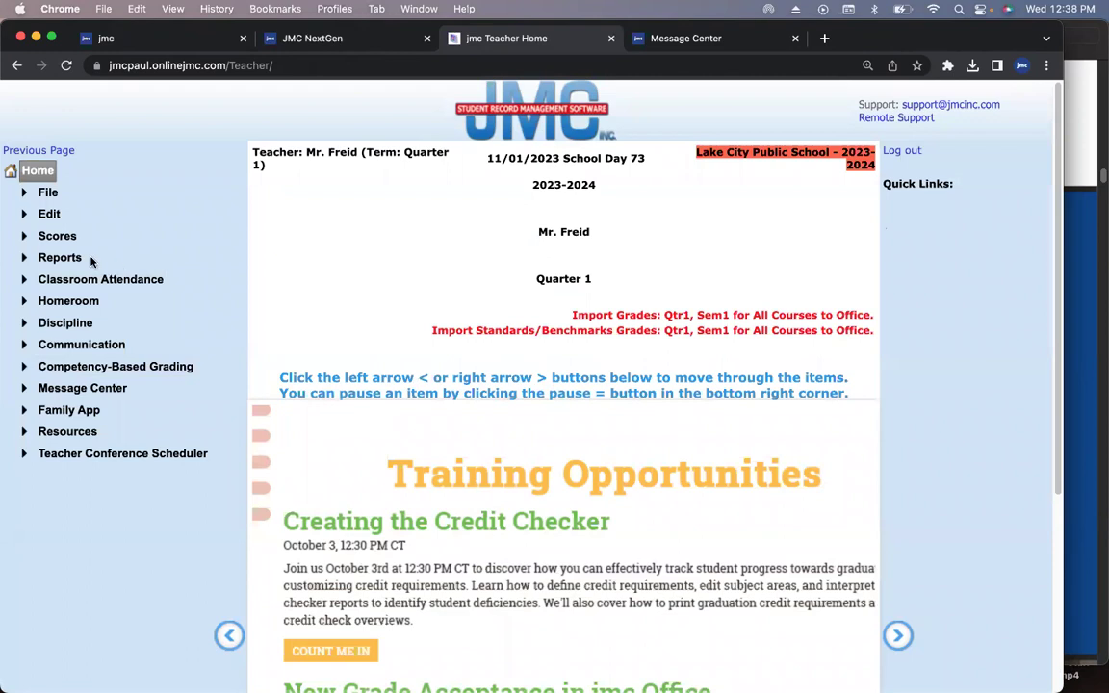
- From Assignment Scores, view a student's info and open, then close, the Email All Teachers form
click(58, 240)
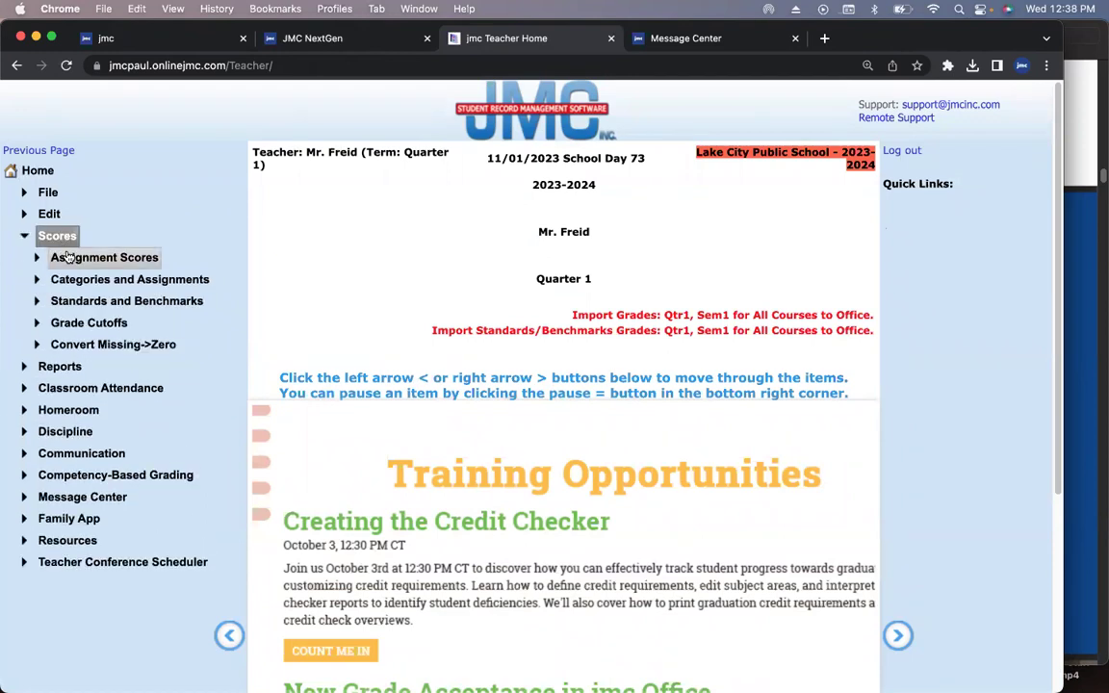
click(67, 257)
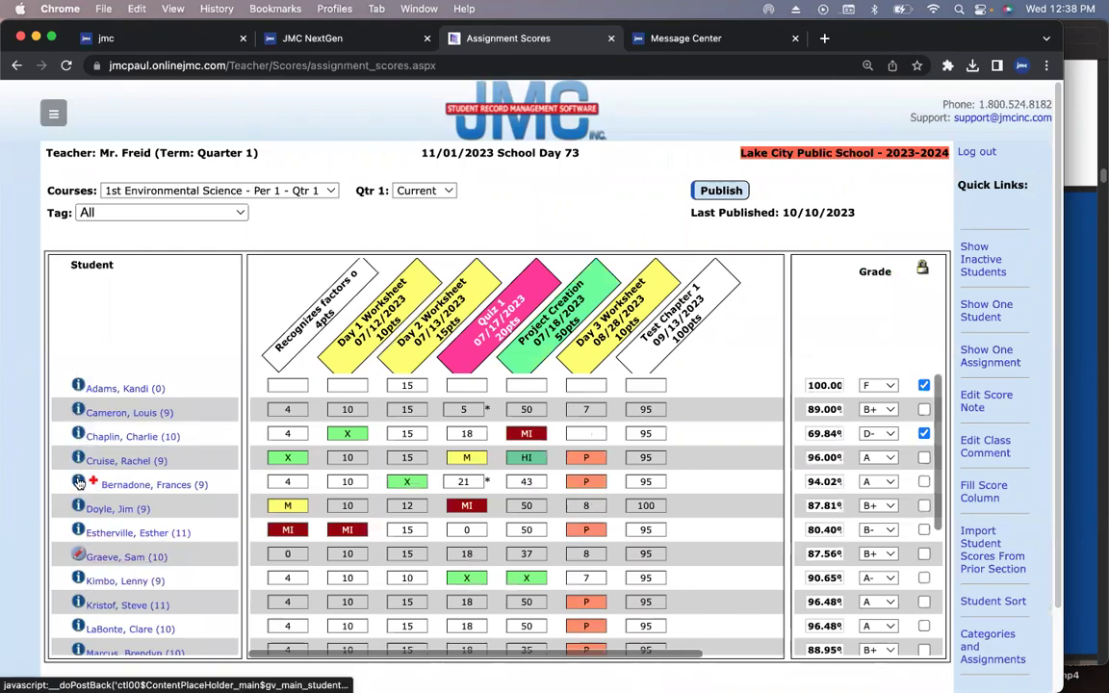
click(79, 482)
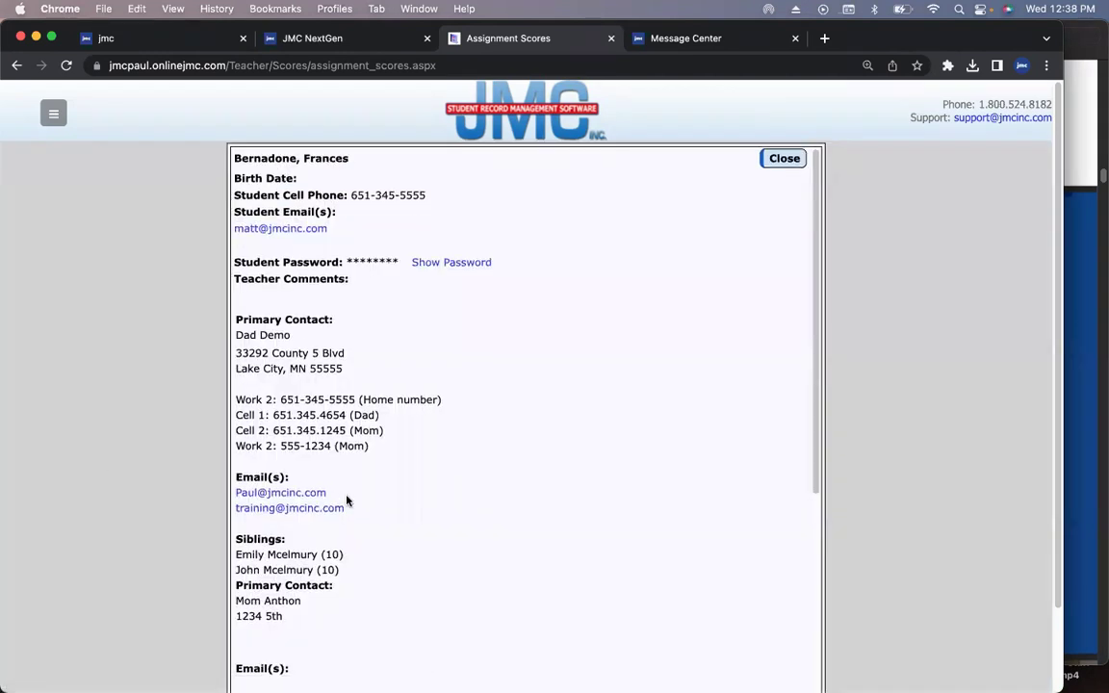
scroll(347, 501, down, 10)
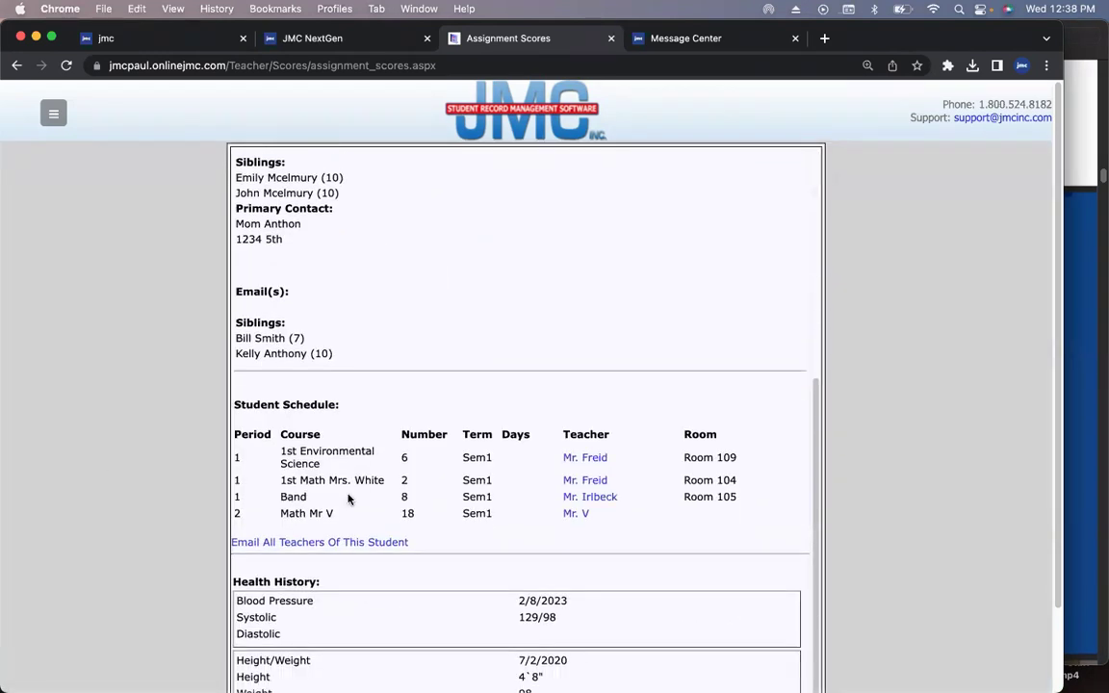
click(332, 545)
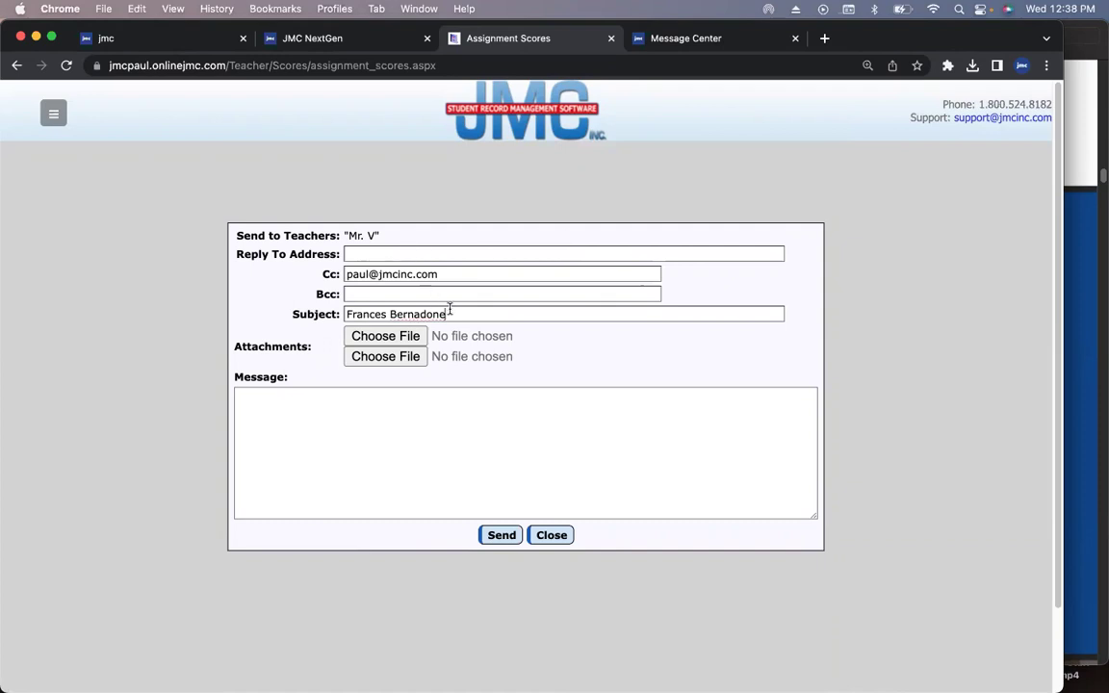
click(549, 540)
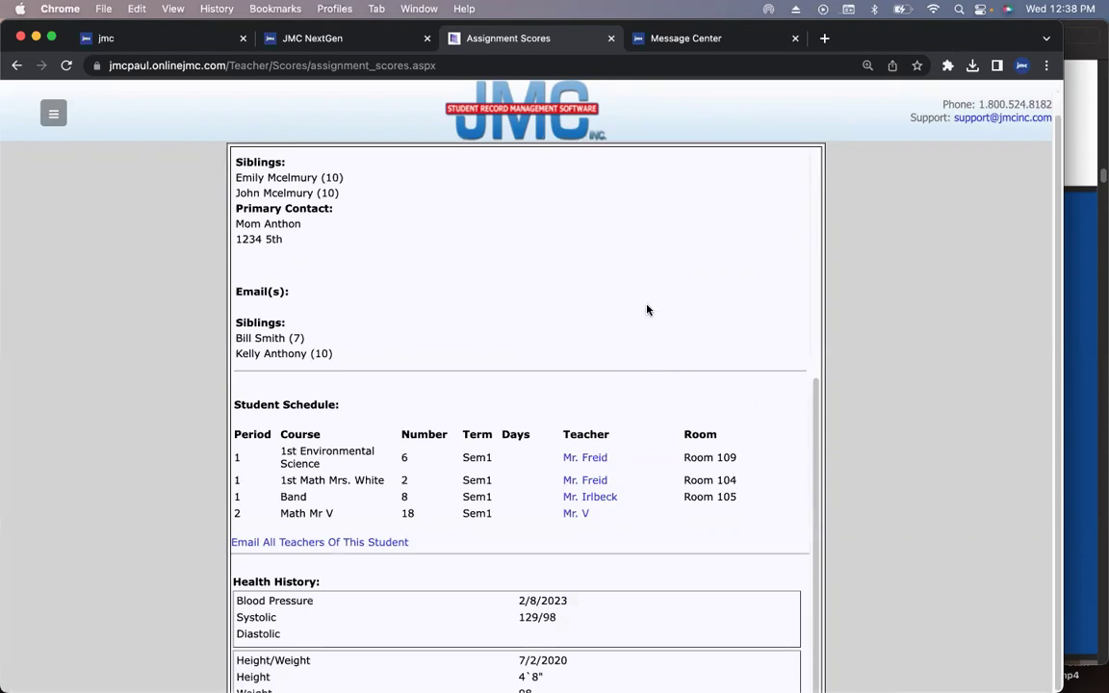
- In the Message Center tab, open View Student Data for the grade 4 student
click(703, 47)
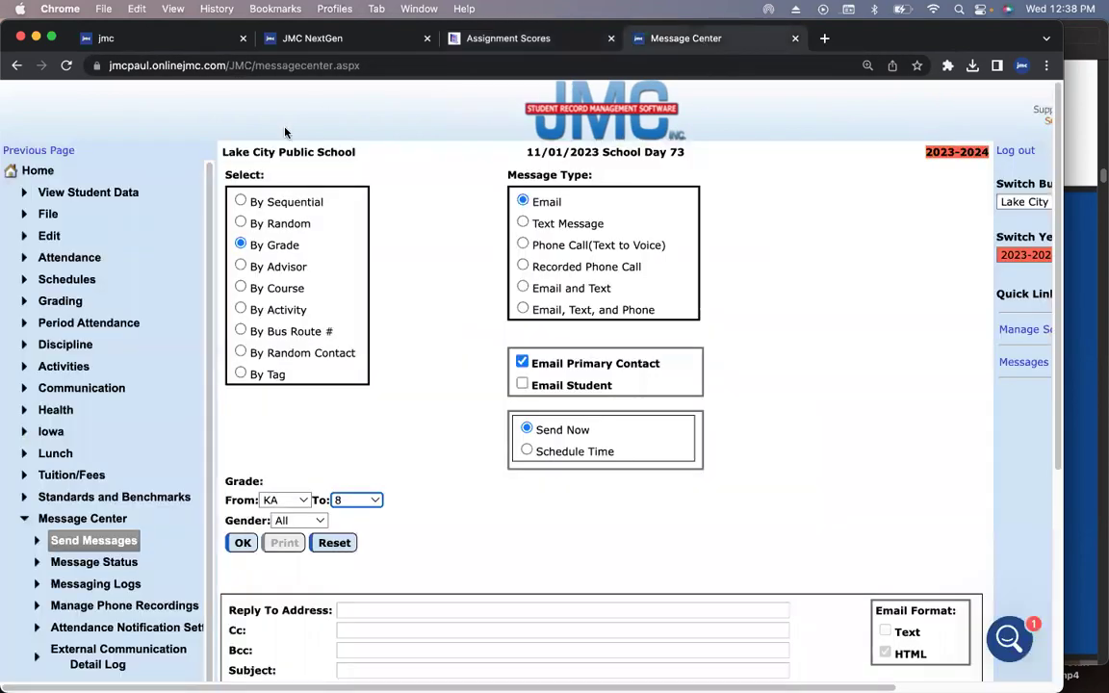
click(114, 194)
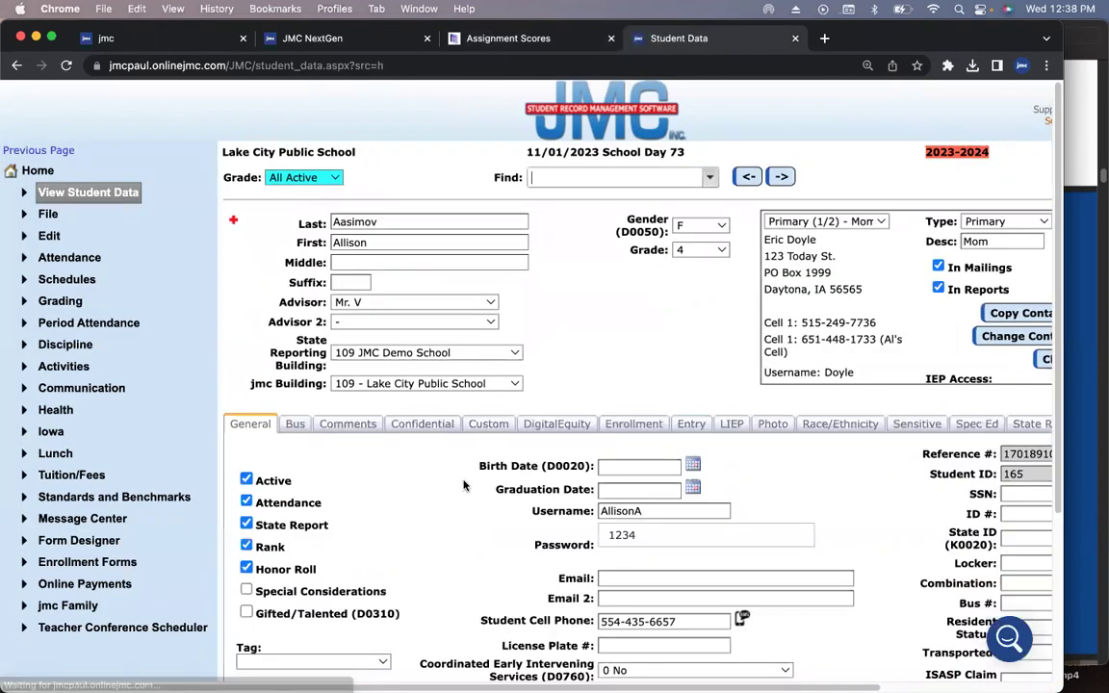
scroll(999, 488, right, 5)
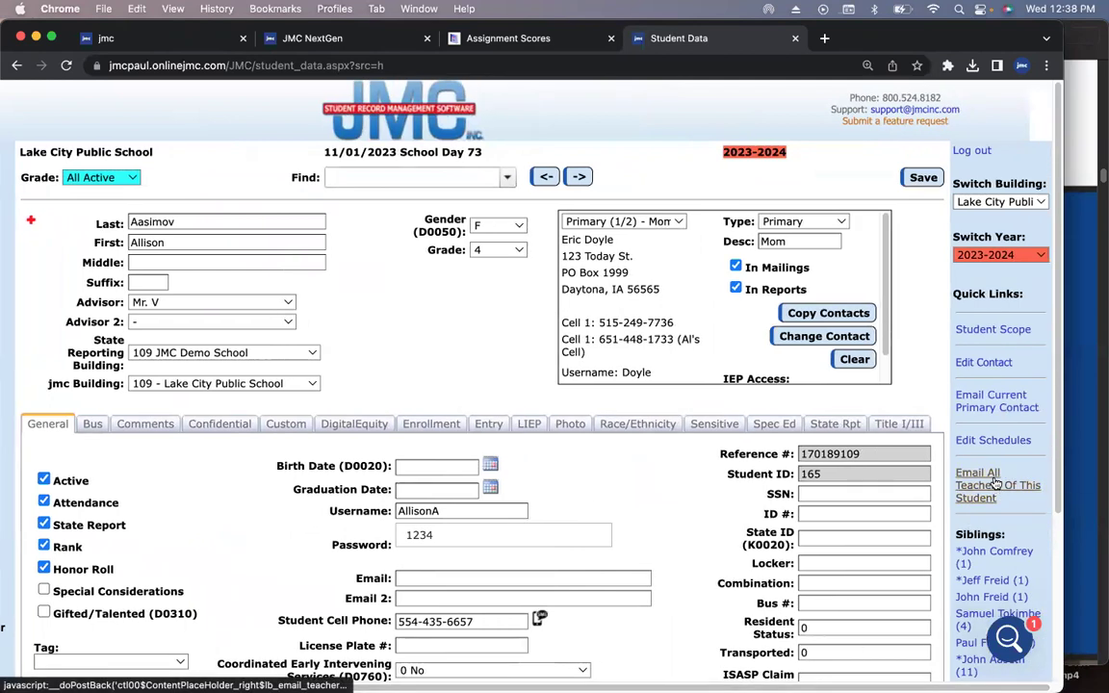
- Put the Preview slides in full screen and advance to 'Request: Multiple criteria for searches'
key(super+Tab)
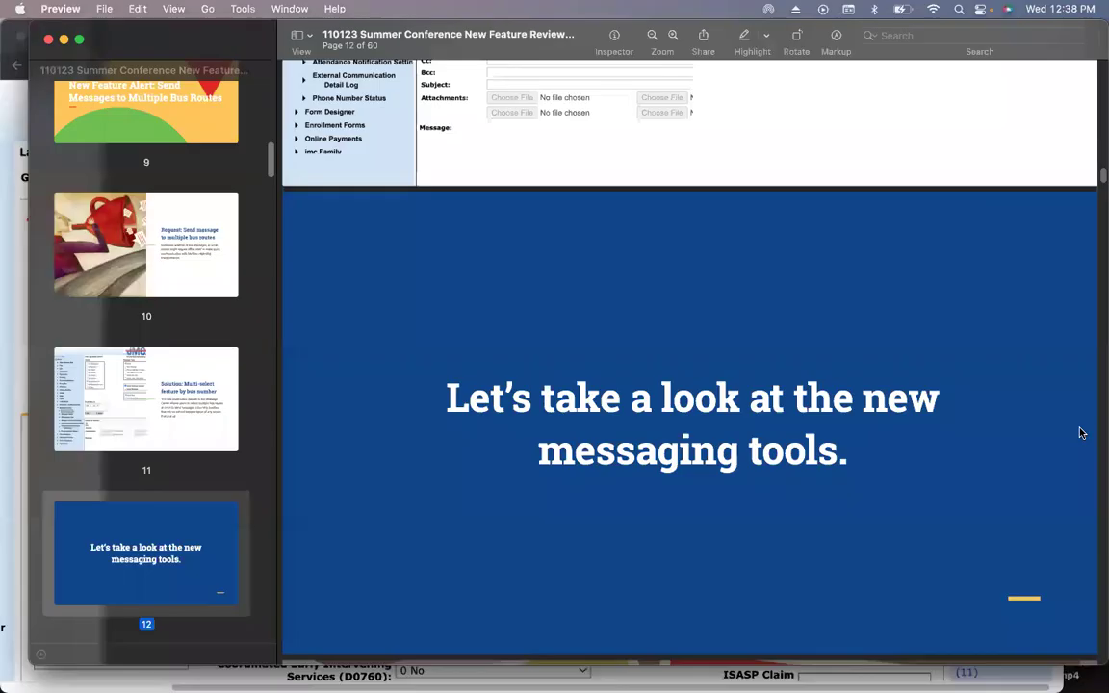
click(173, 8)
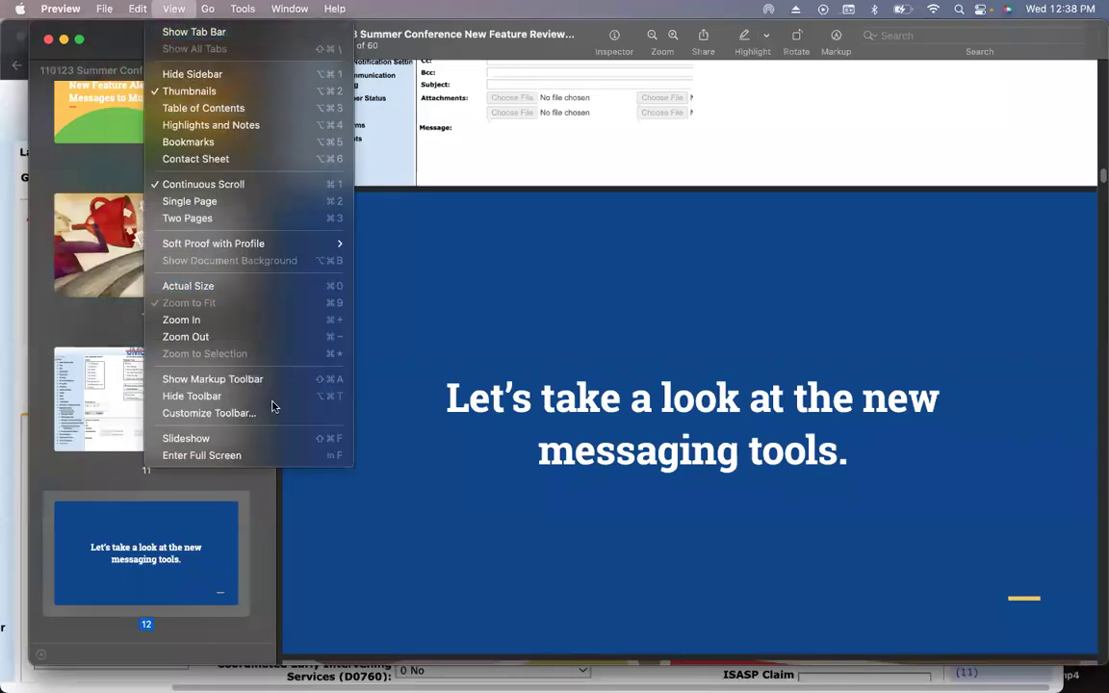
click(279, 457)
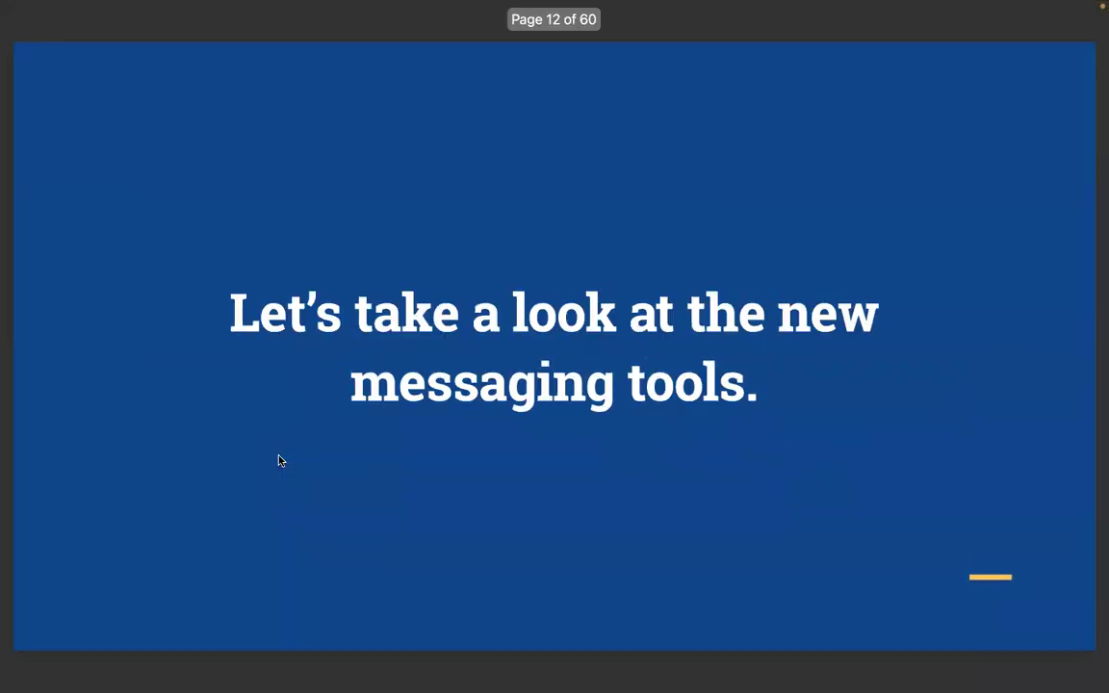
key(Right)
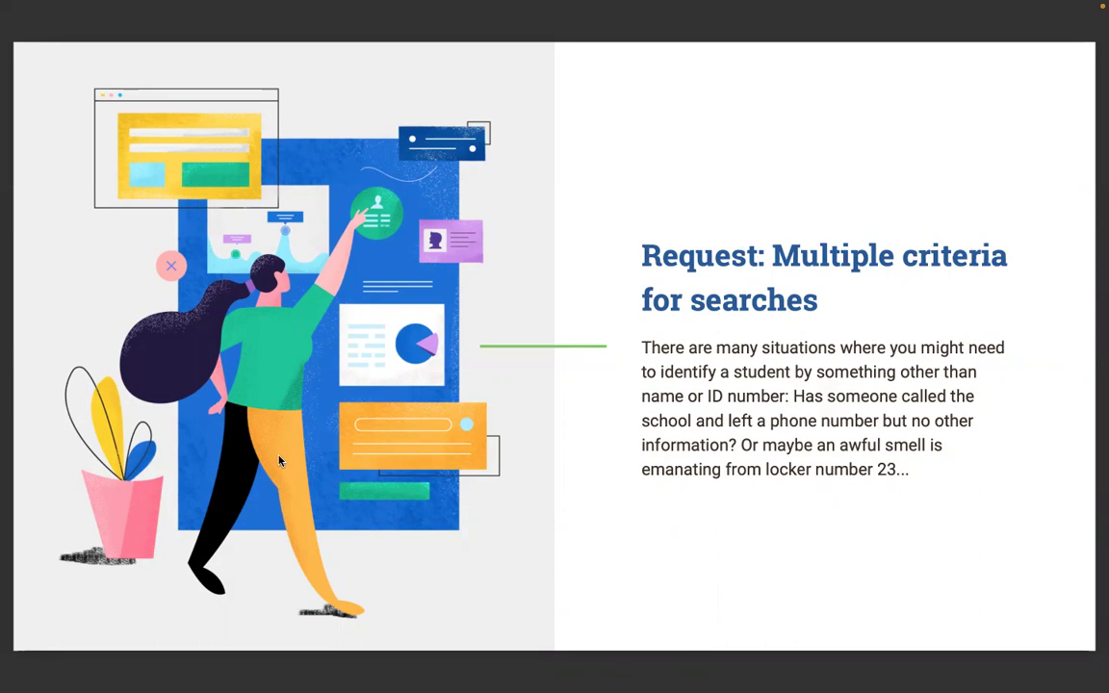
- Step through the New ways to search and search benefits slides
key(Right)
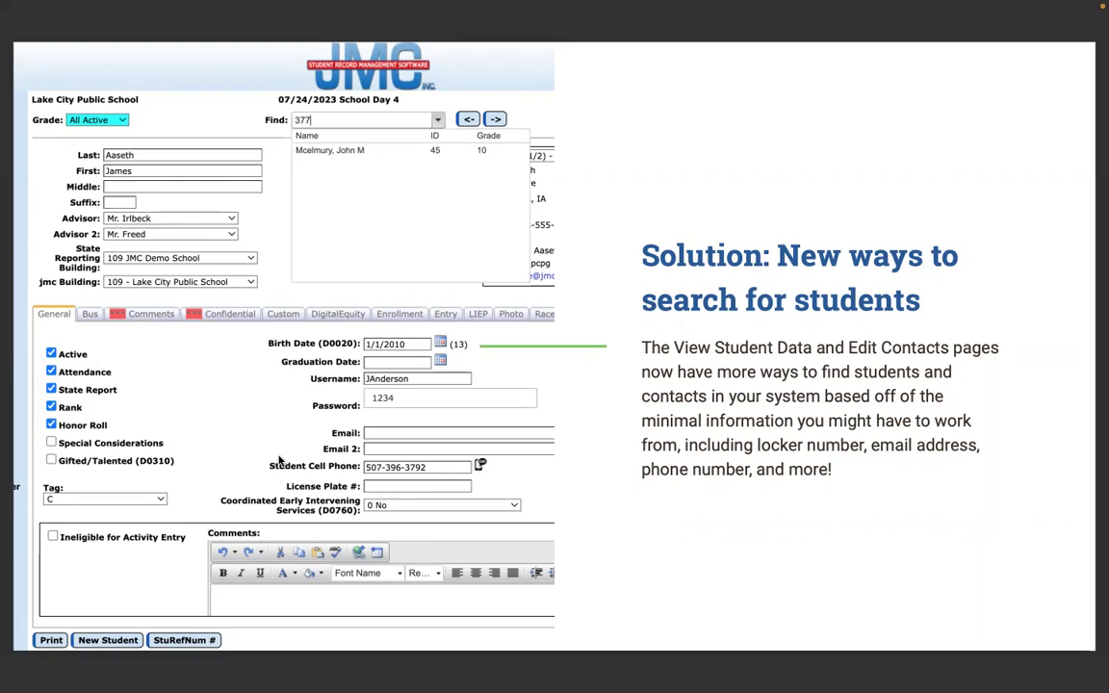
key(Right)
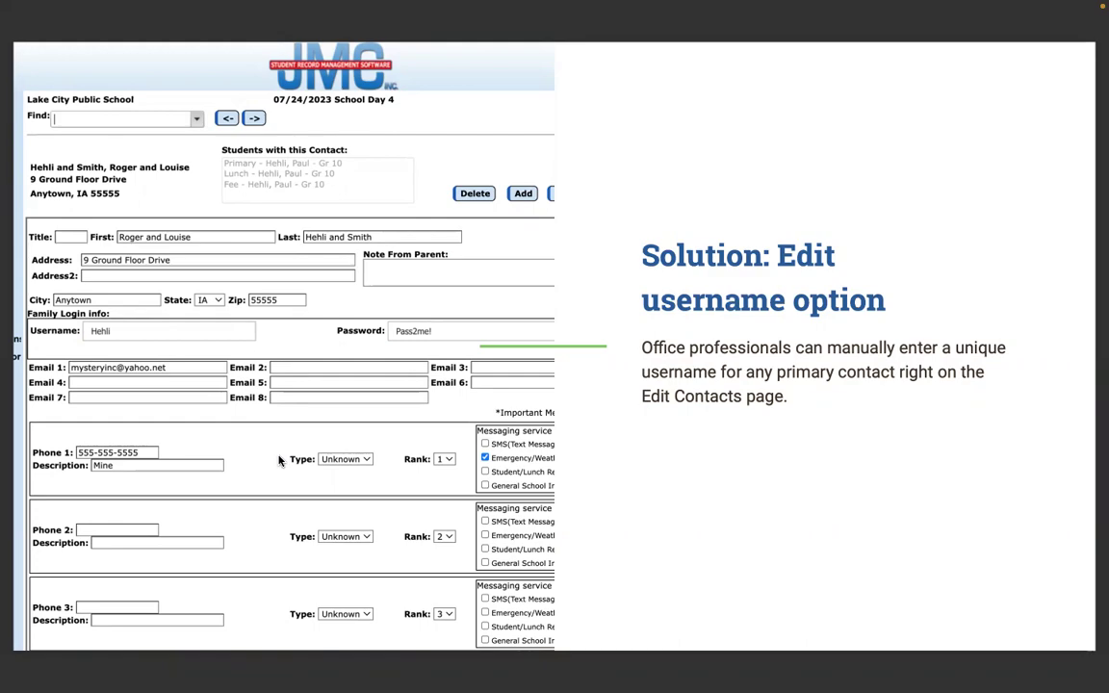
- Advance to the 'Email AM/PM Attendance Letters' slide and return to Chrome's Student Data page
key(Right)
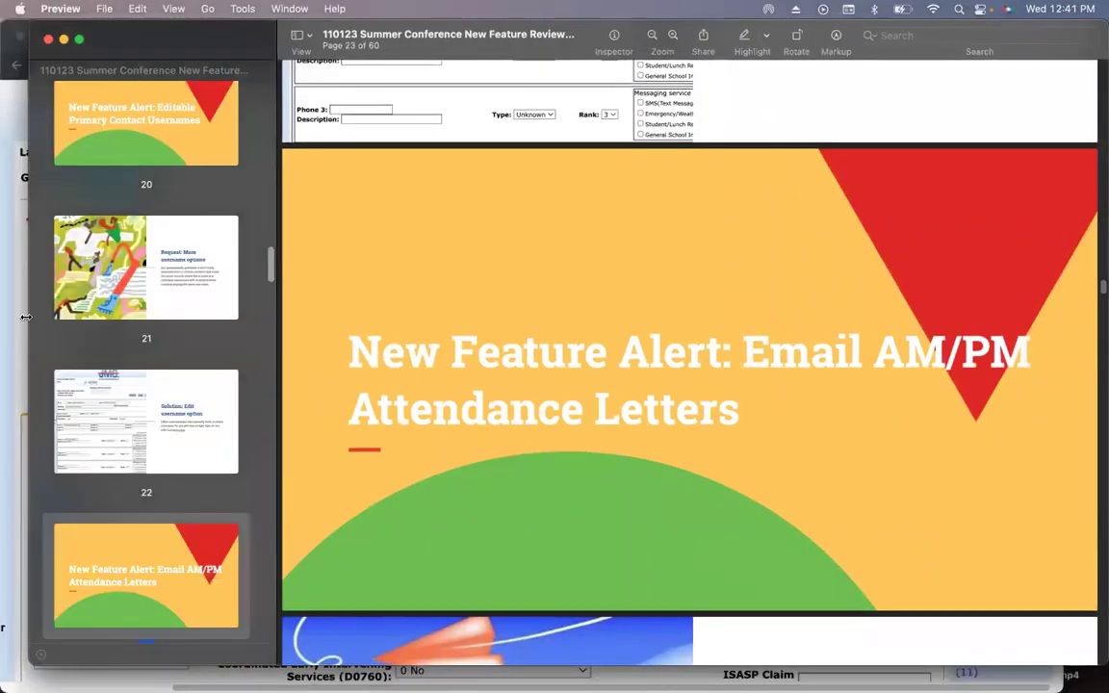
click(16, 286)
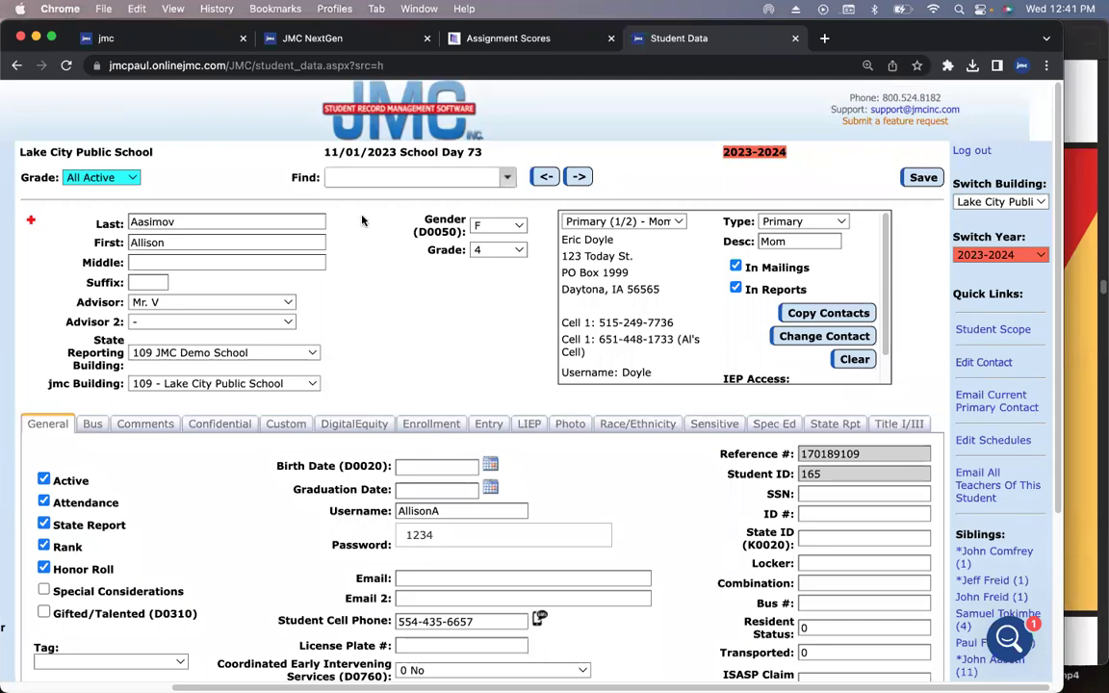
- Search students by partial phone digits 651 and 554 in the Find box, then clear it
text(651)
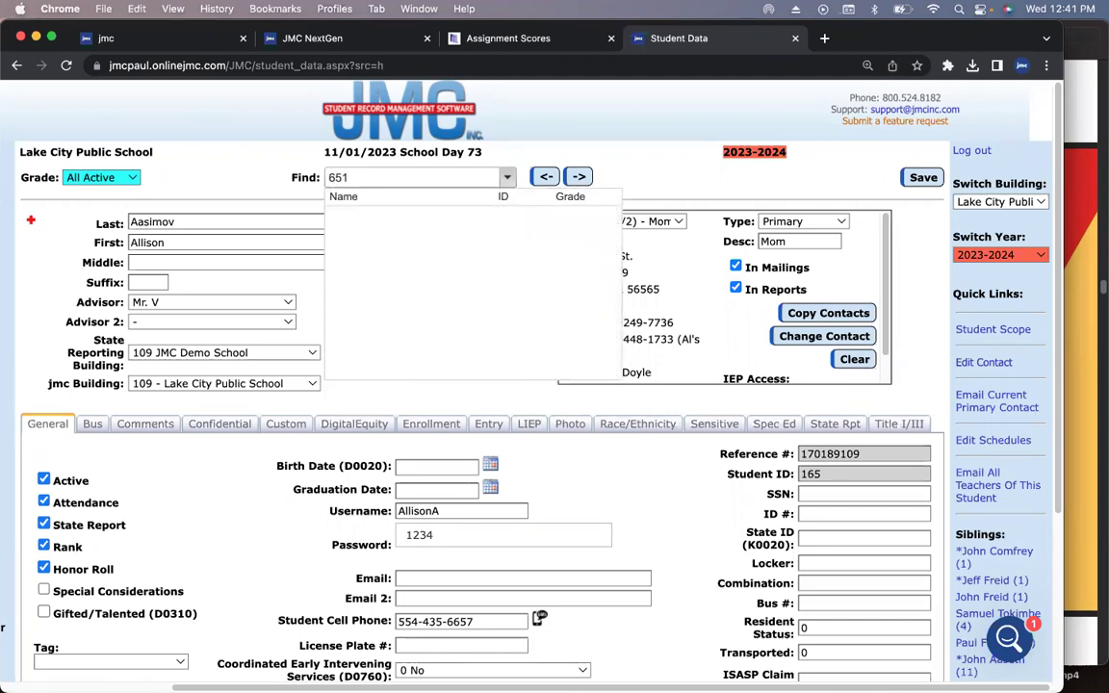
key(BackSpace)
key(BackSpace)
key(BackSpace)
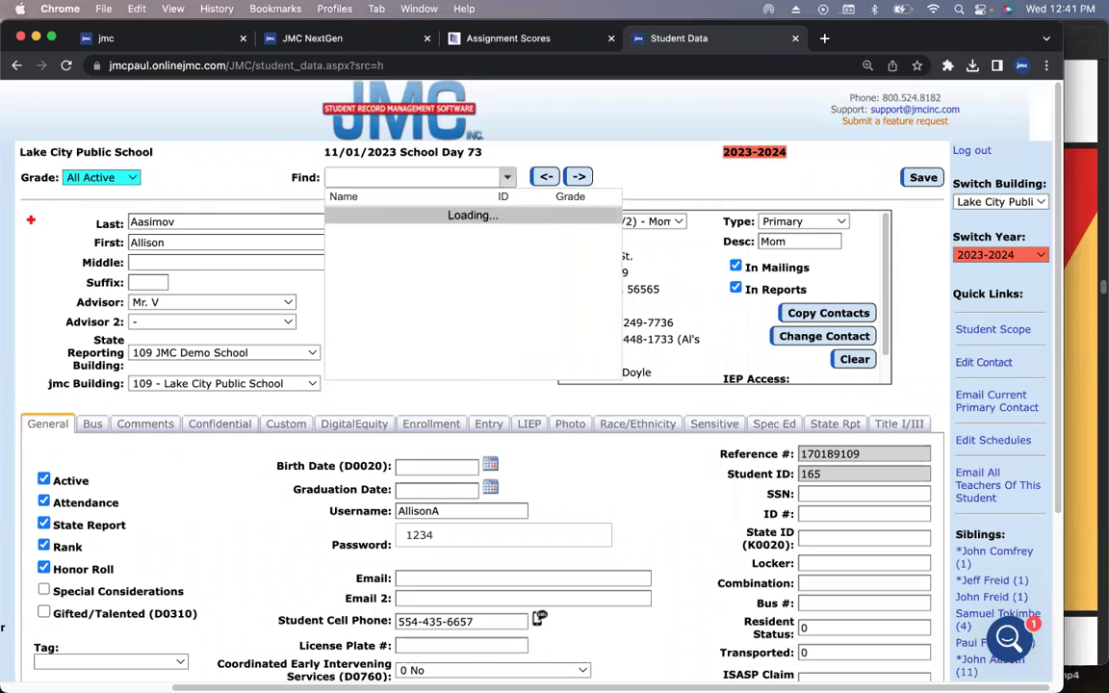
text(554)
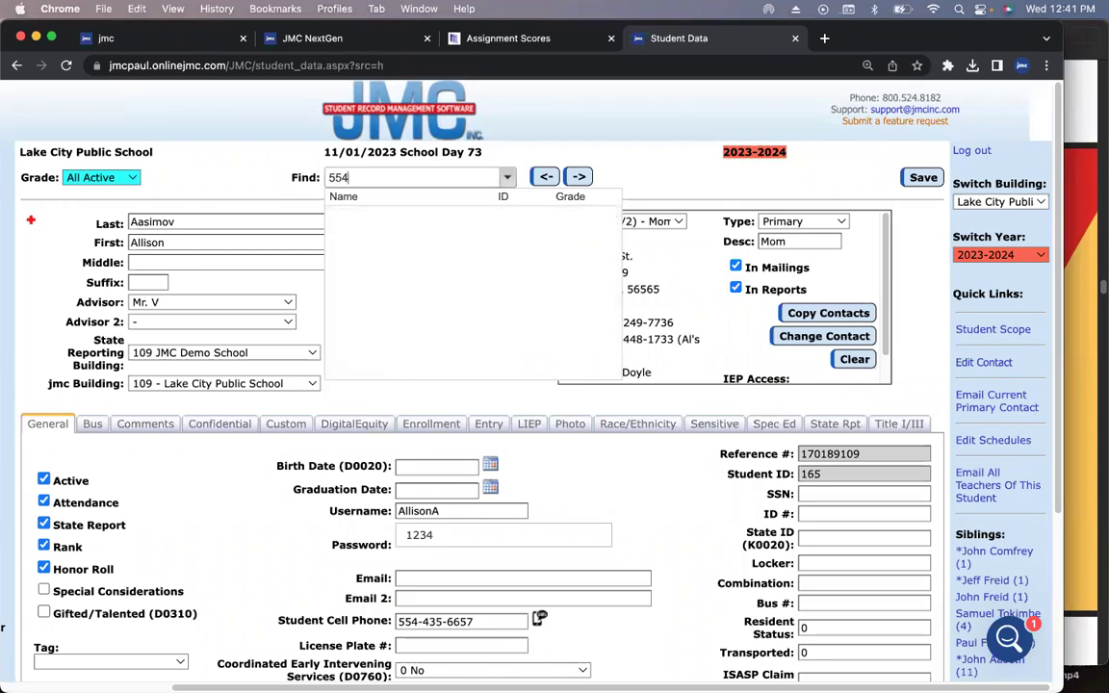
key(BackSpace)
key(BackSpace)
key(BackSpace)
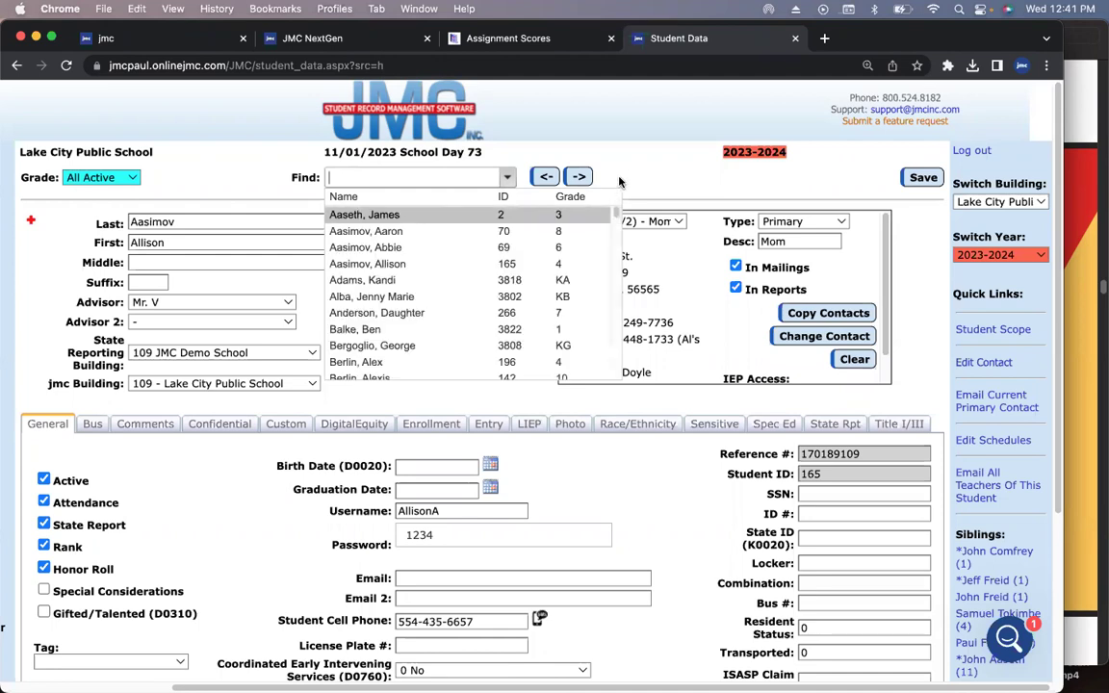
click(568, 160)
scroll(638, 371, down, 3)
scroll(689, 475, up, 3)
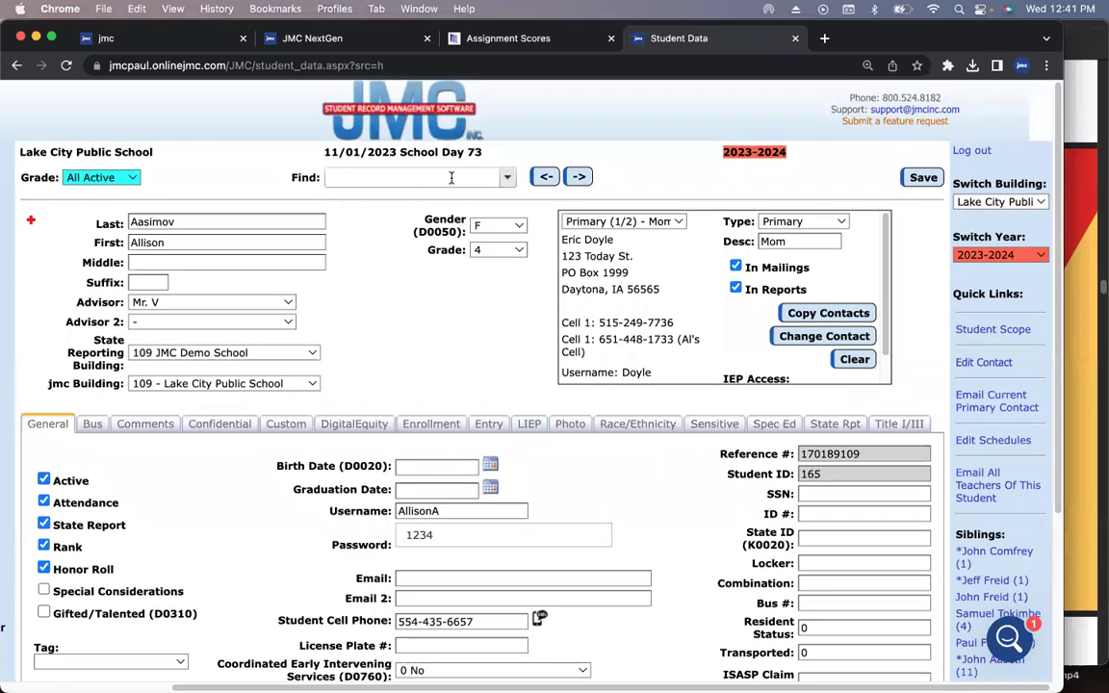
- Search by ID 12, step into the results, and bring up the main navigation menu
click(445, 176)
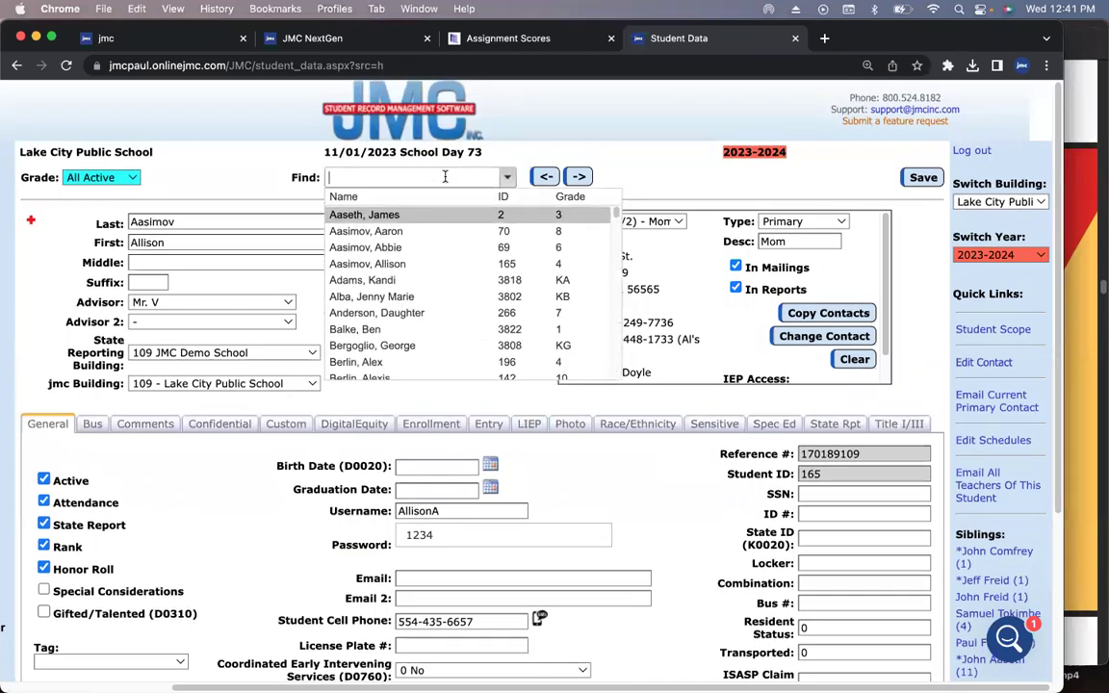
text(12)
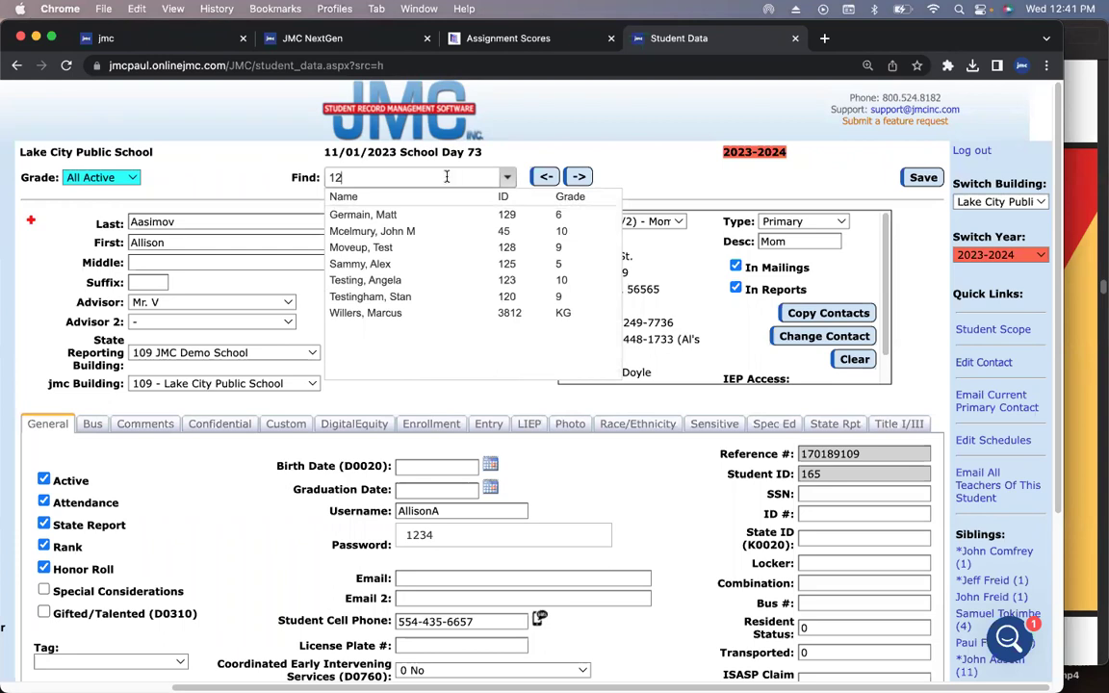
key(Down)
key(Return)
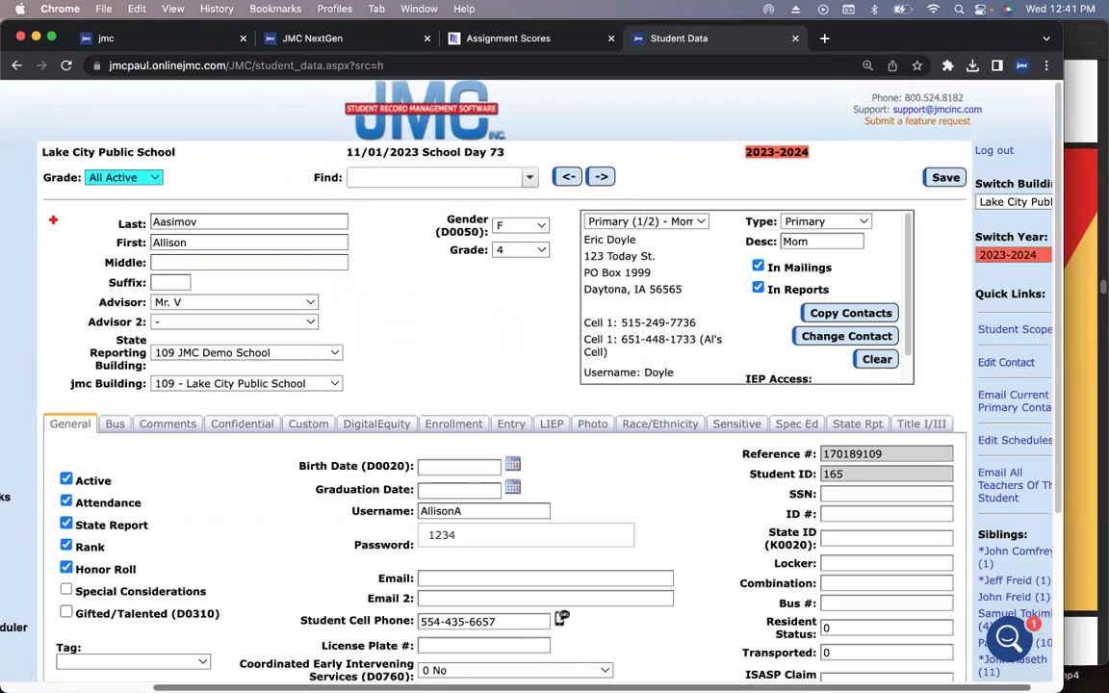
mouse_move(19, 644)
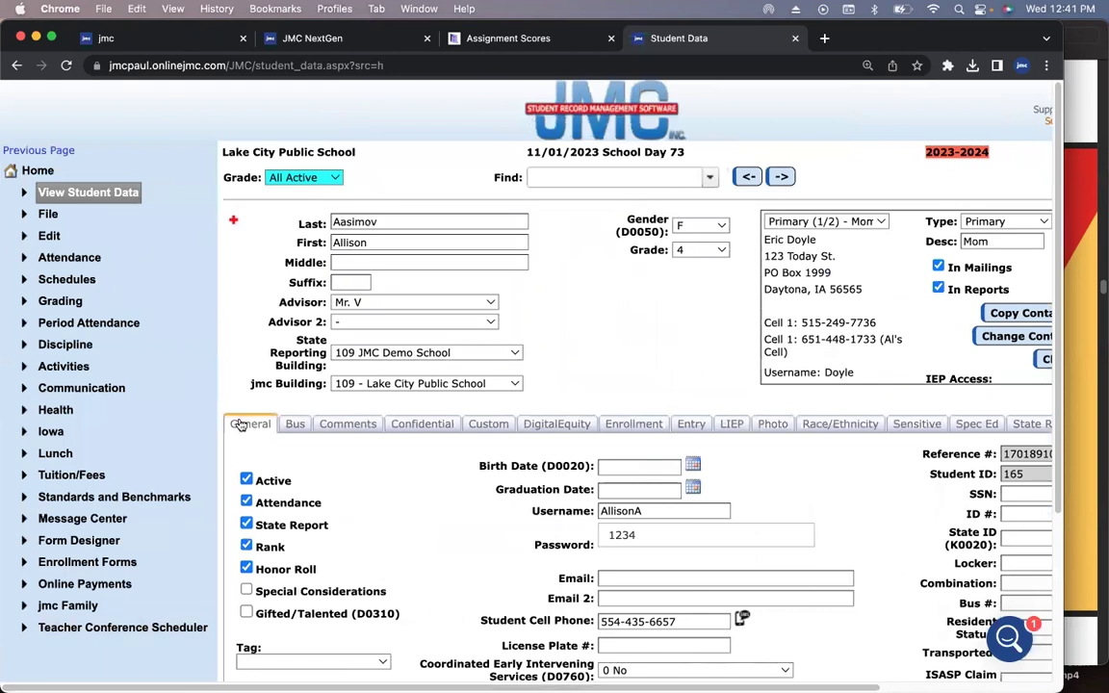
- Open Attendance > Contacts > Edit Contacts and load the parent contact found by phone number
click(46, 172)
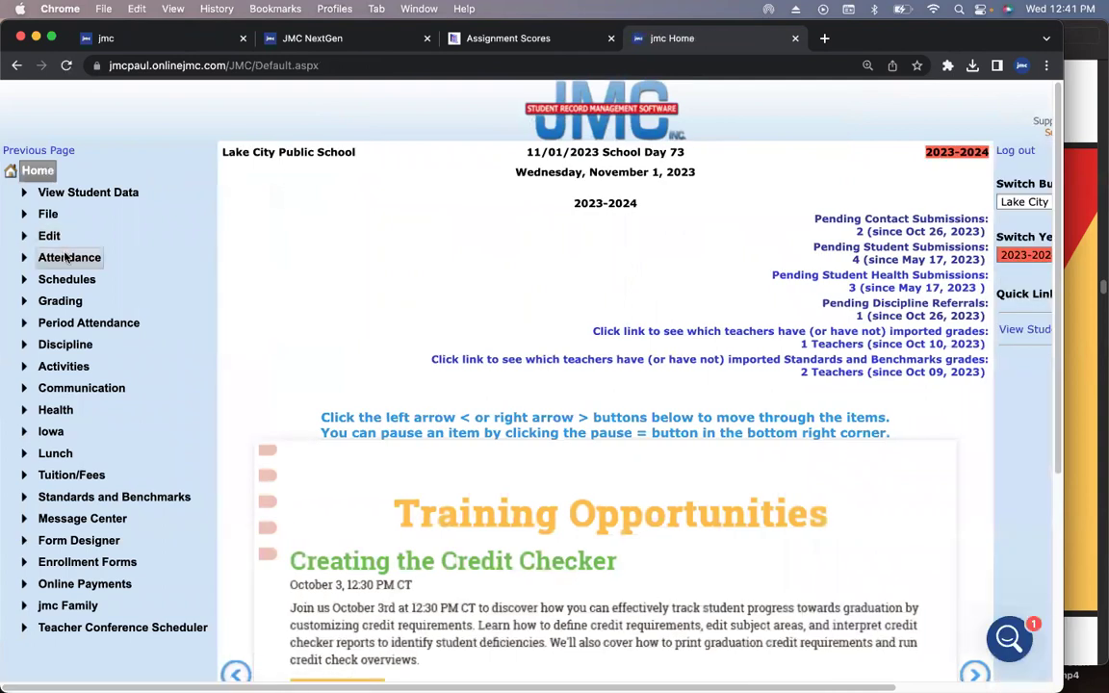
click(67, 257)
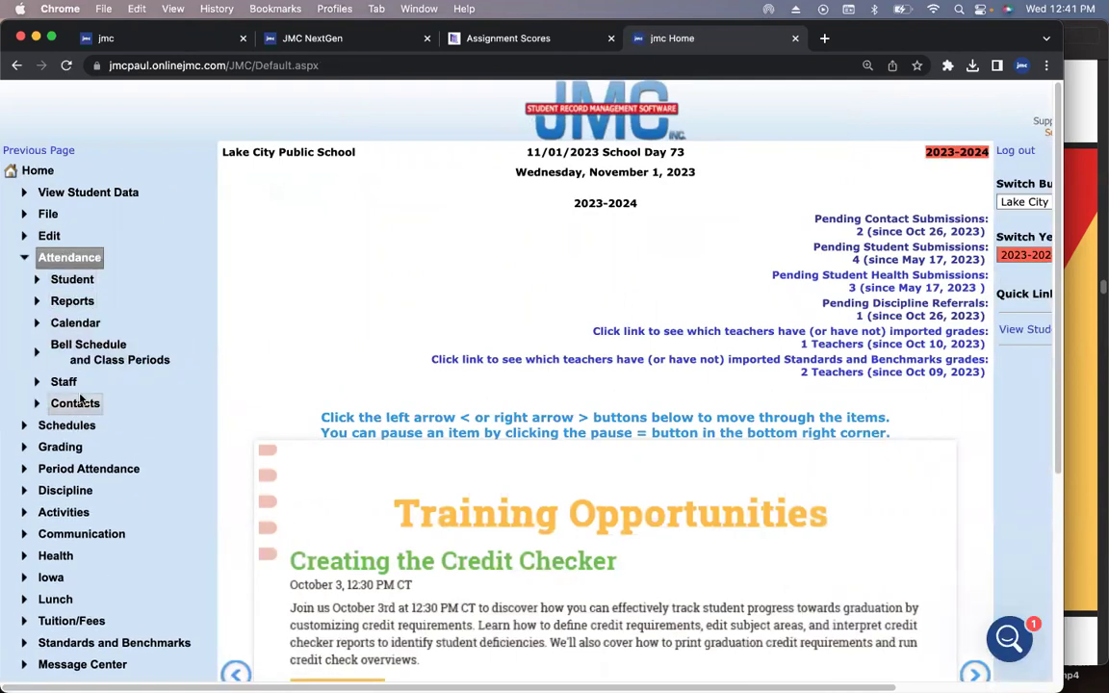
click(77, 403)
click(88, 423)
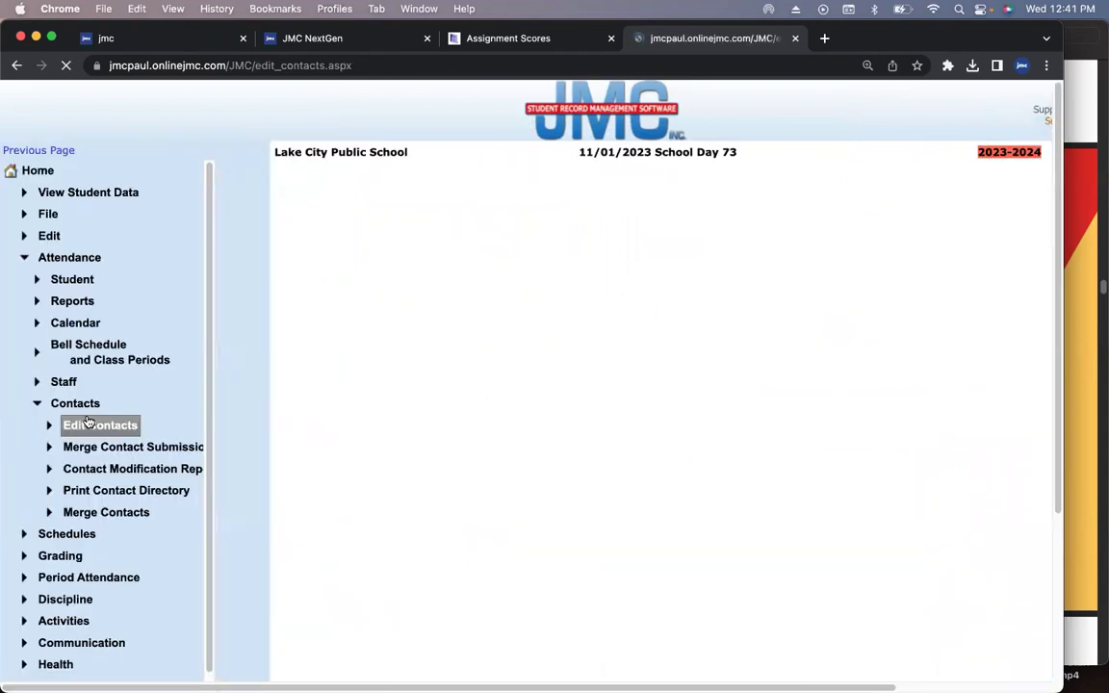
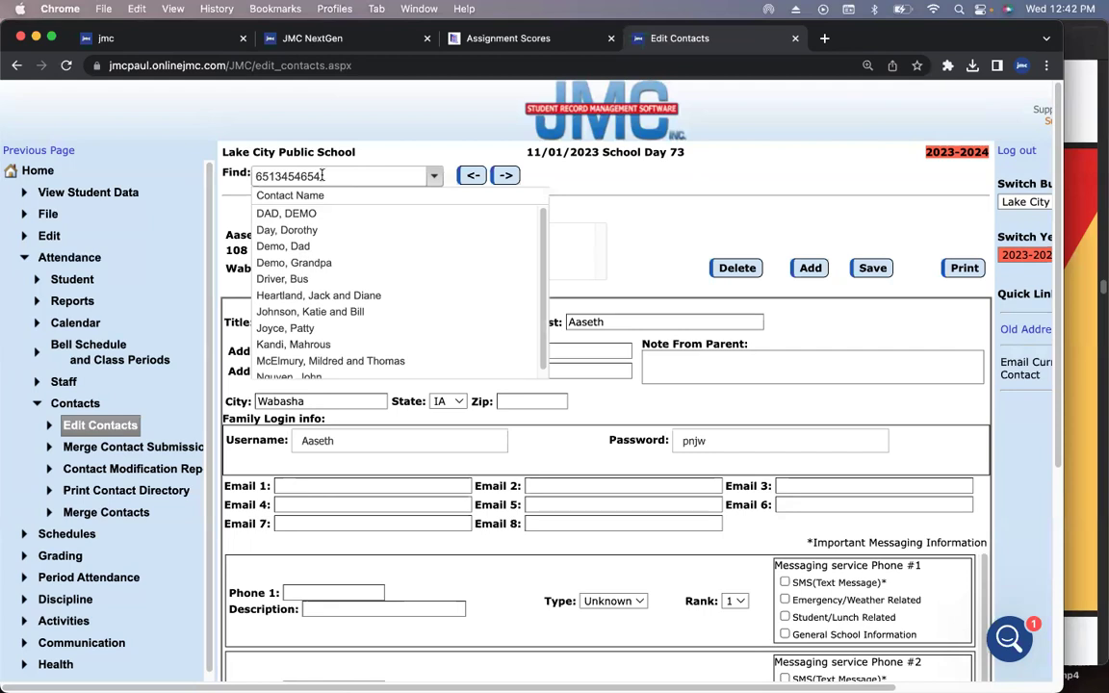
click(314, 233)
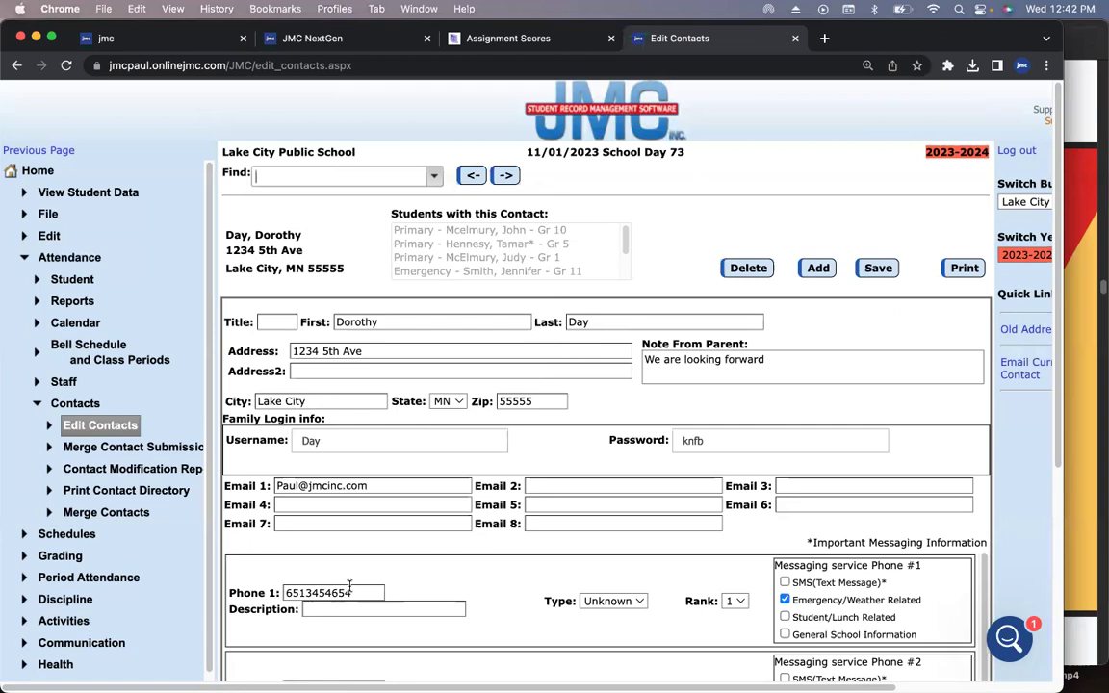
- Search contacts by part of an e-mail address and load the matching contact
click(341, 176)
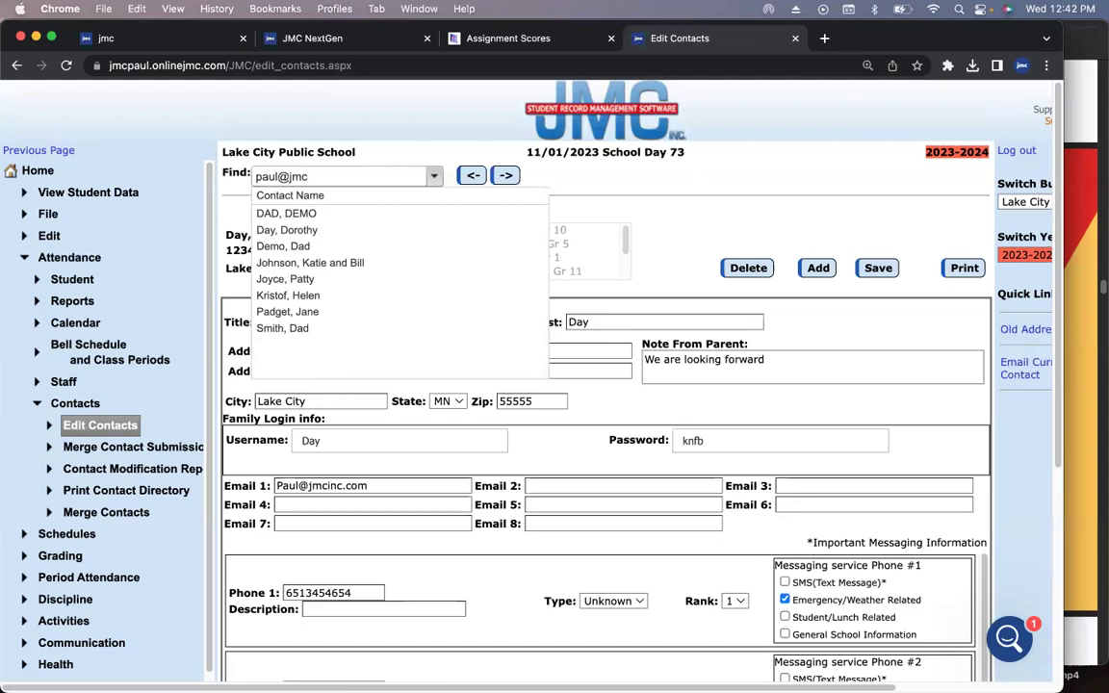
click(313, 246)
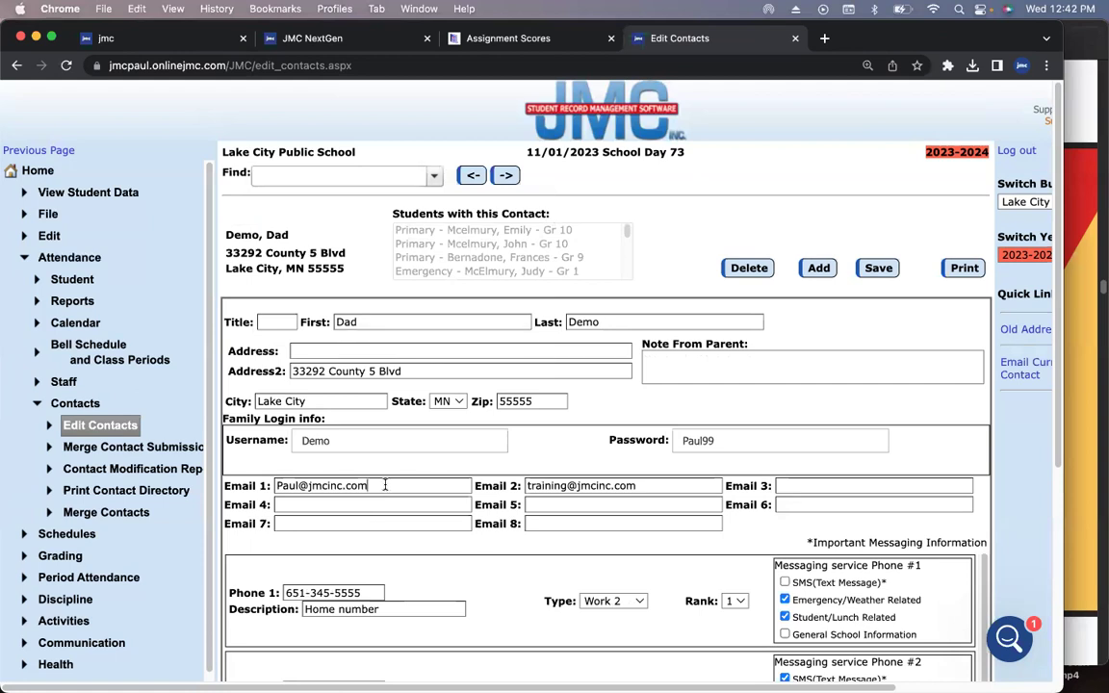
- Search again with the e-mail fragment 'training', then close the suggestions list
click(357, 176)
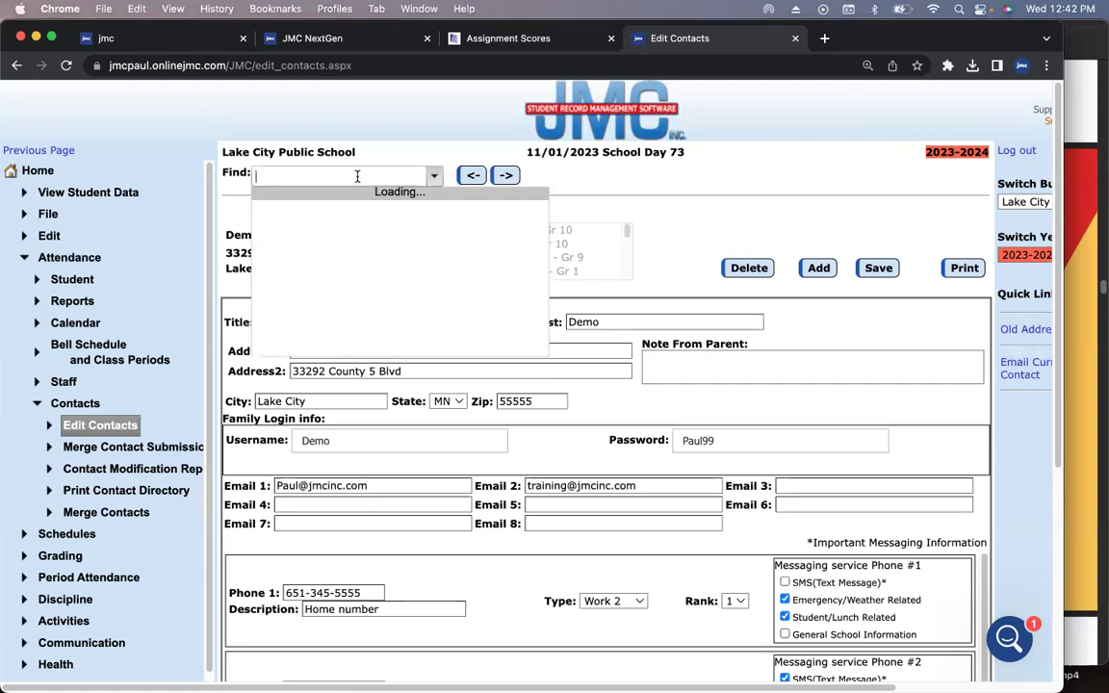
text(training)
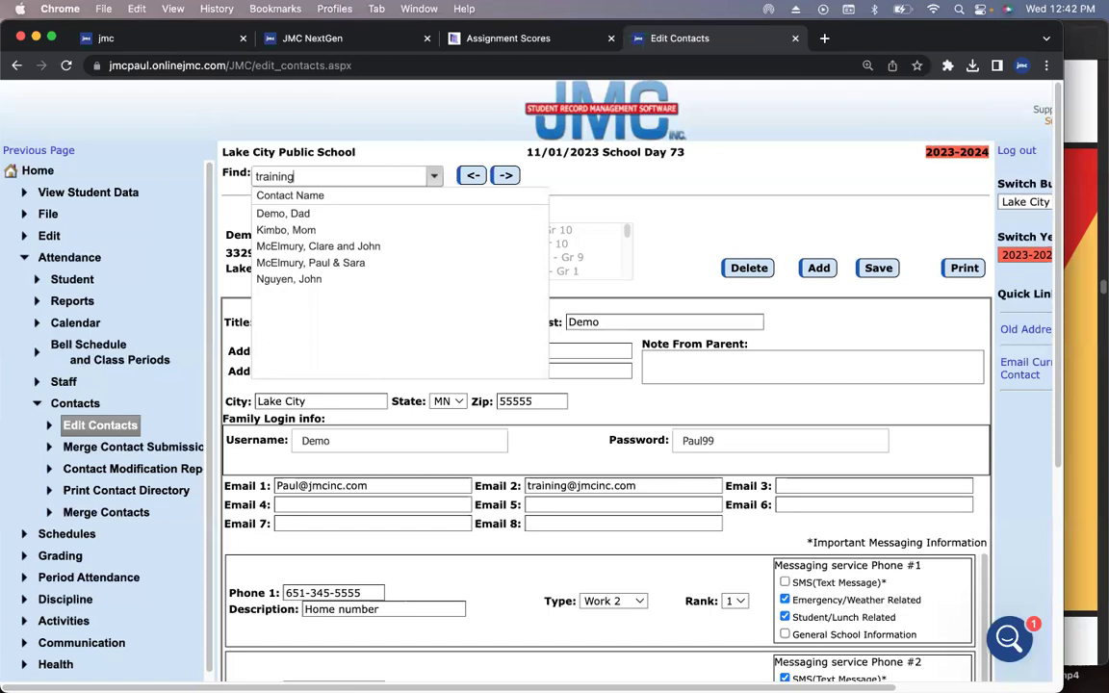
click(555, 187)
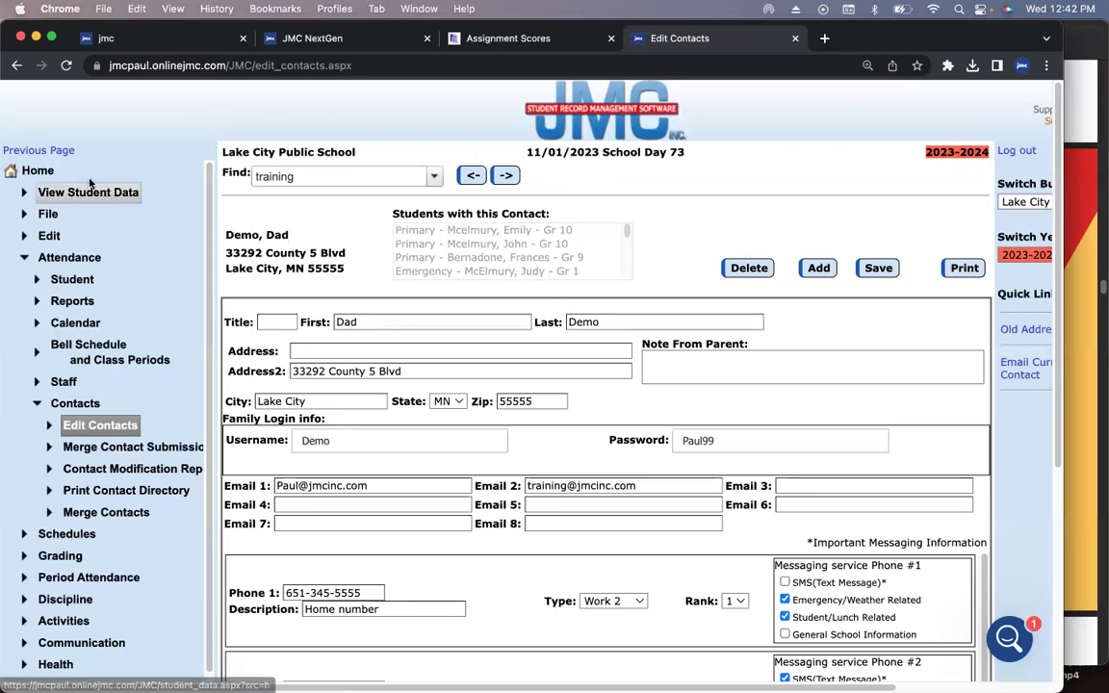
- Return to the slide deck in Preview and present it full screen
click(29, 170)
click(1075, 201)
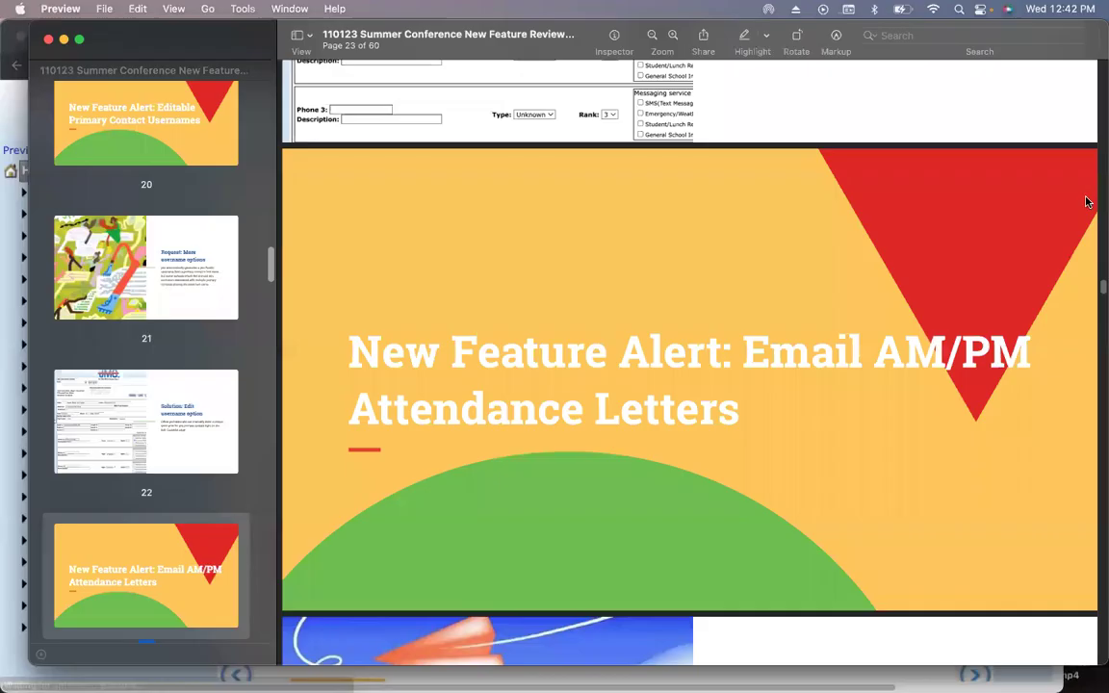
click(171, 8)
click(274, 458)
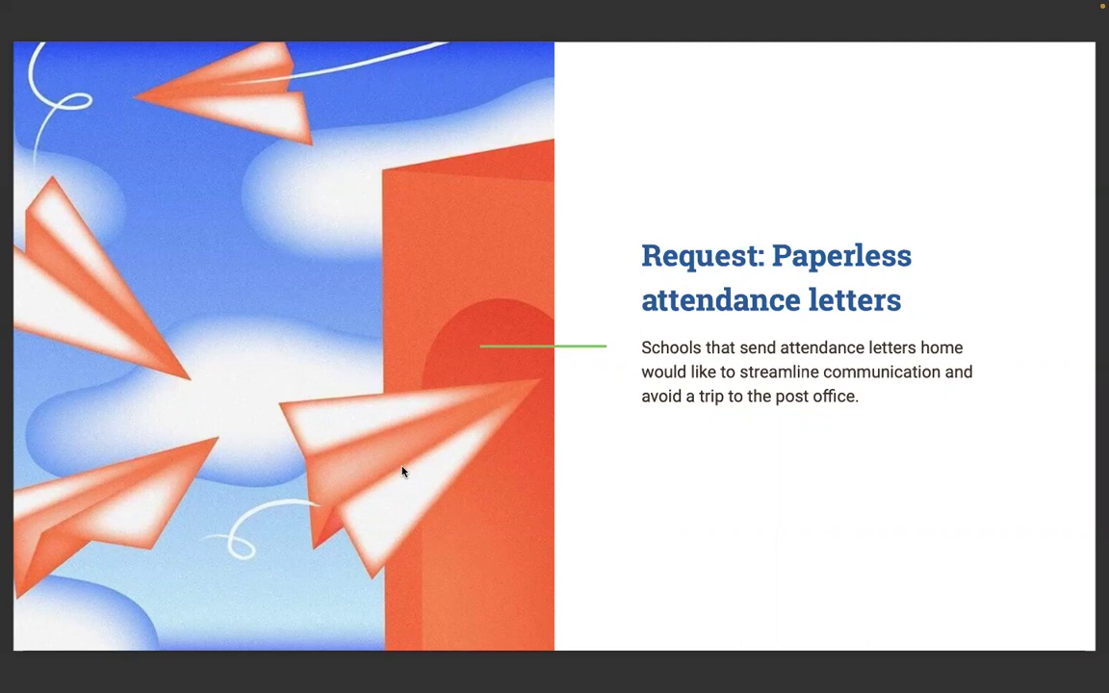
- Advance the slideshow to the 'Request: Simplify marking multiple students absent' slide
key(Down)
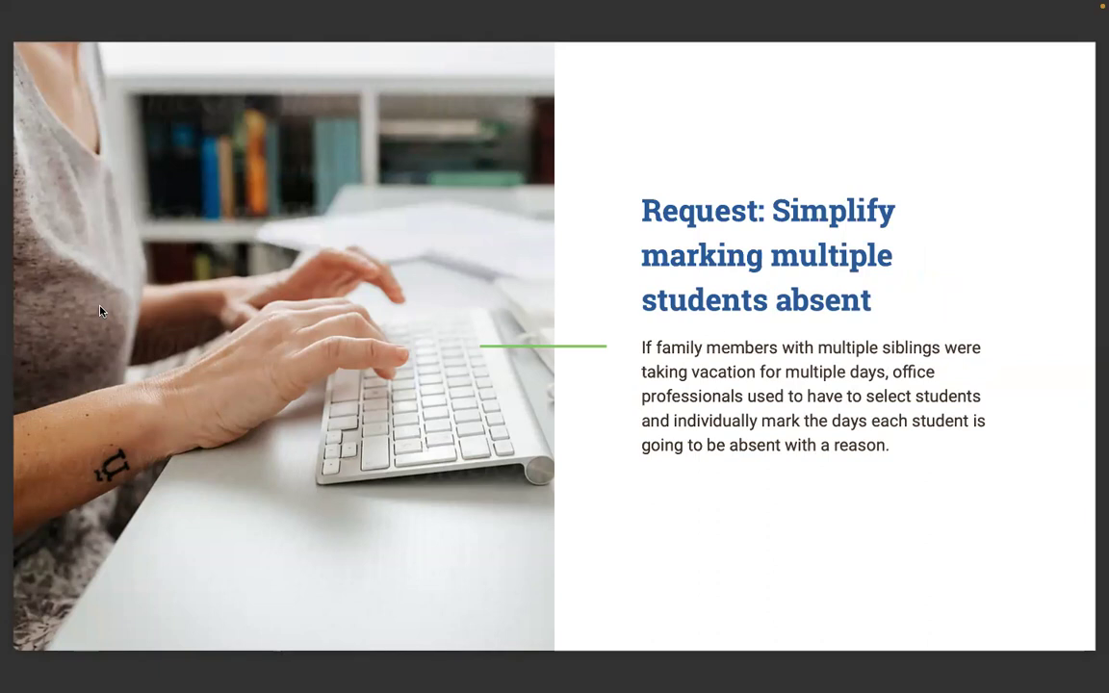
- Advance to the 'Solution: Mark multiple students absent at the same time' slide
key(Right)
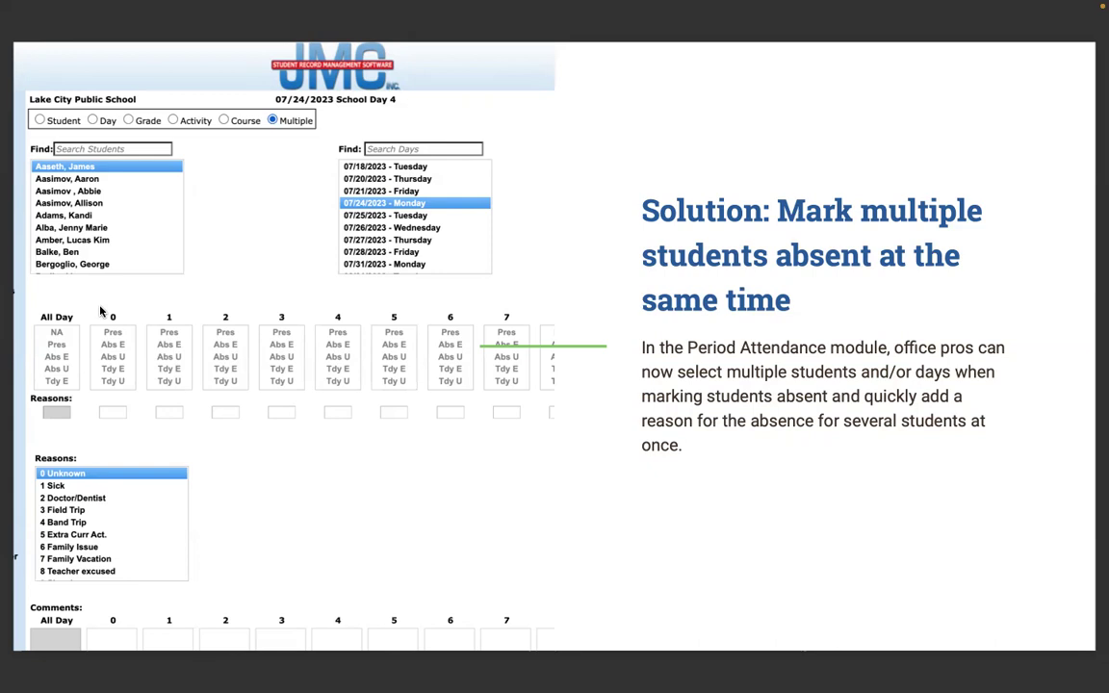
- Advance past the attendance benefit and substitute-teacher alert slides to page 31
key(Right)
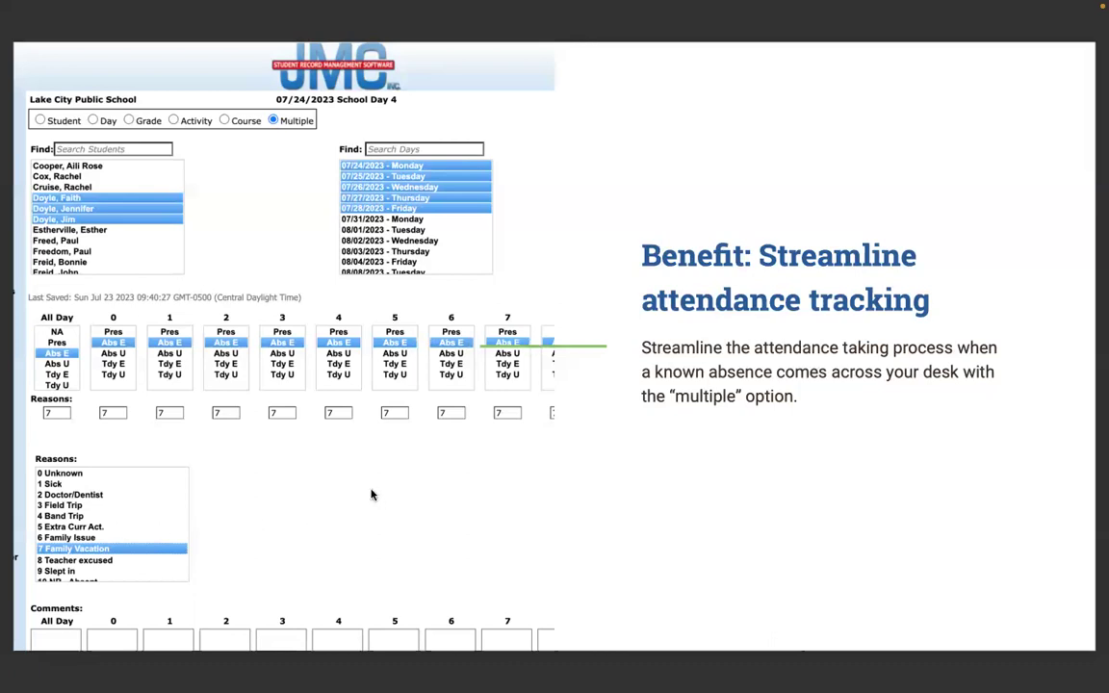
key(Right)
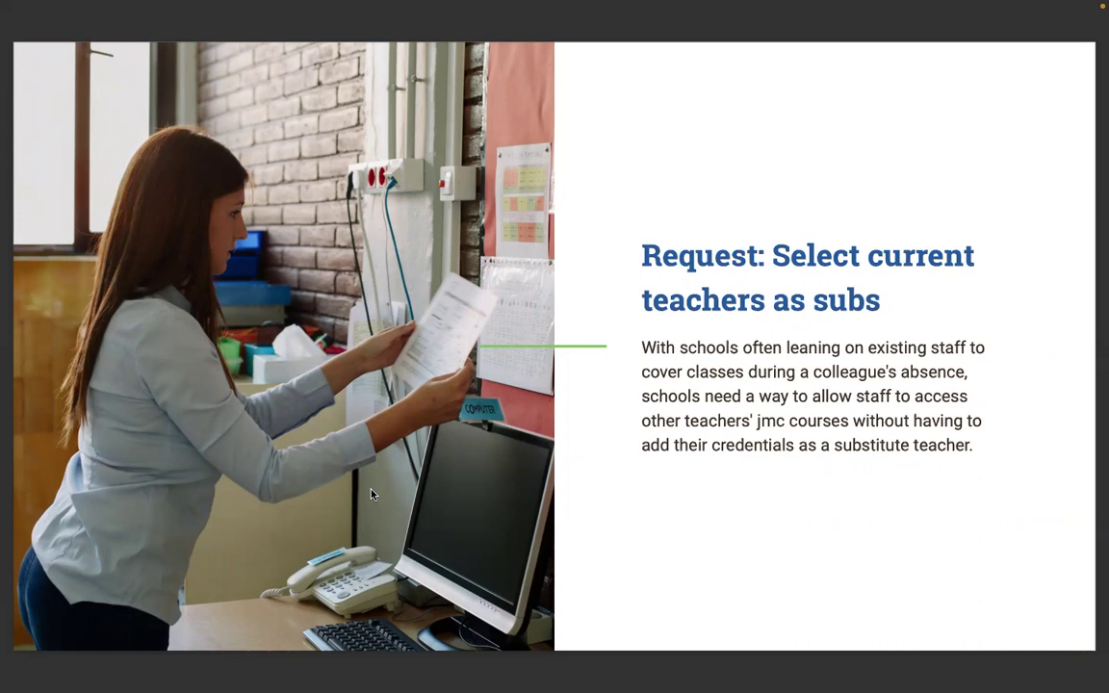
- Advance past the 'Include teachers in sub pool' solution to the reports and data tools slide
key(Right)
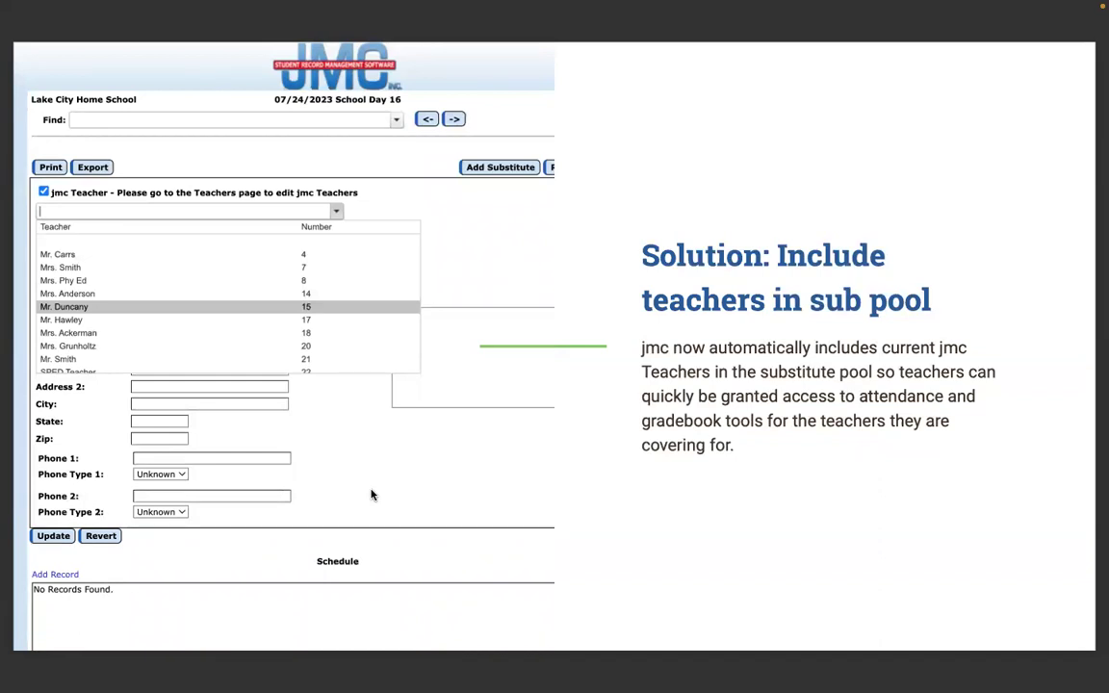
key(Right)
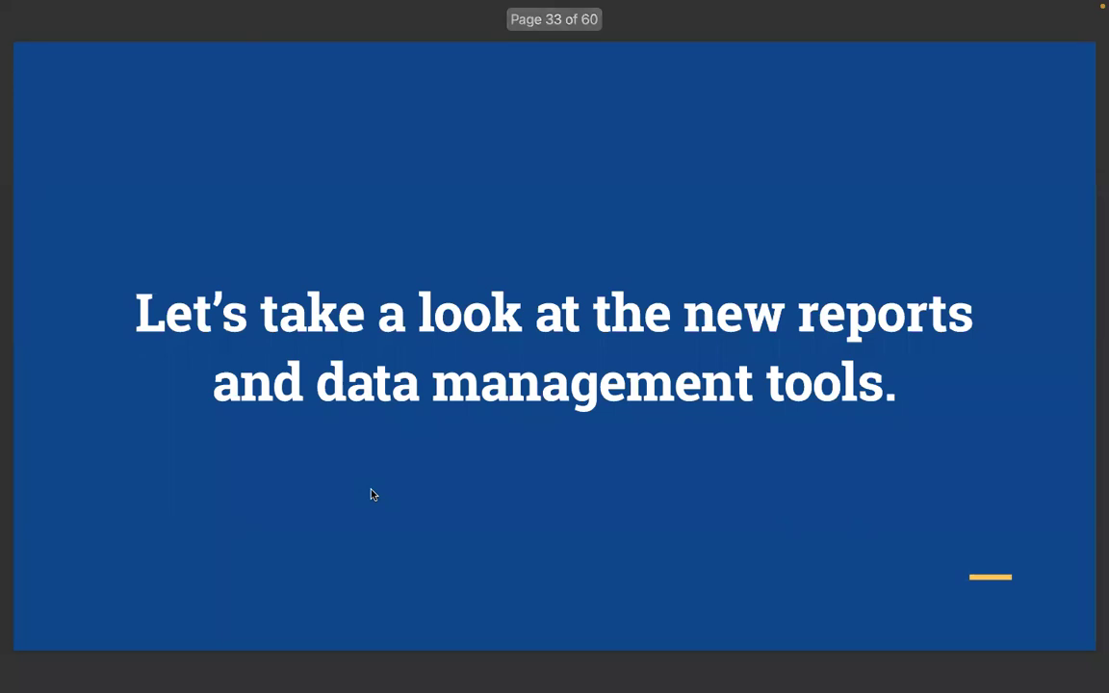
- Leave the slideshow and view substitute number 1's record via Attendance > Staff > Substitutes
key(Escape)
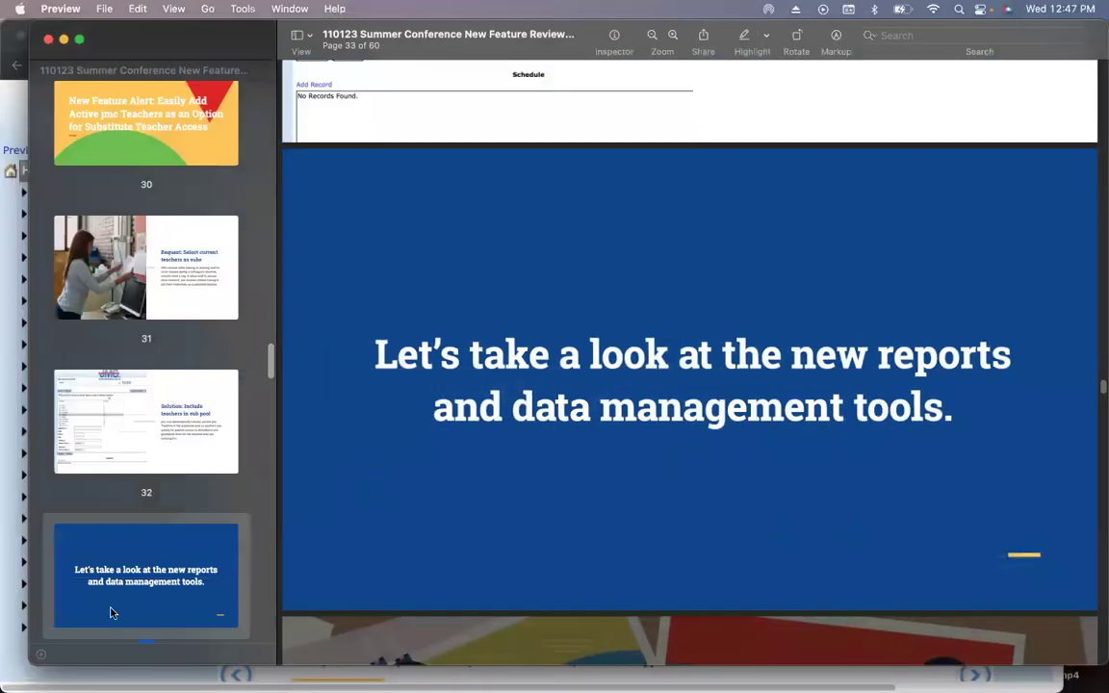
click(69, 670)
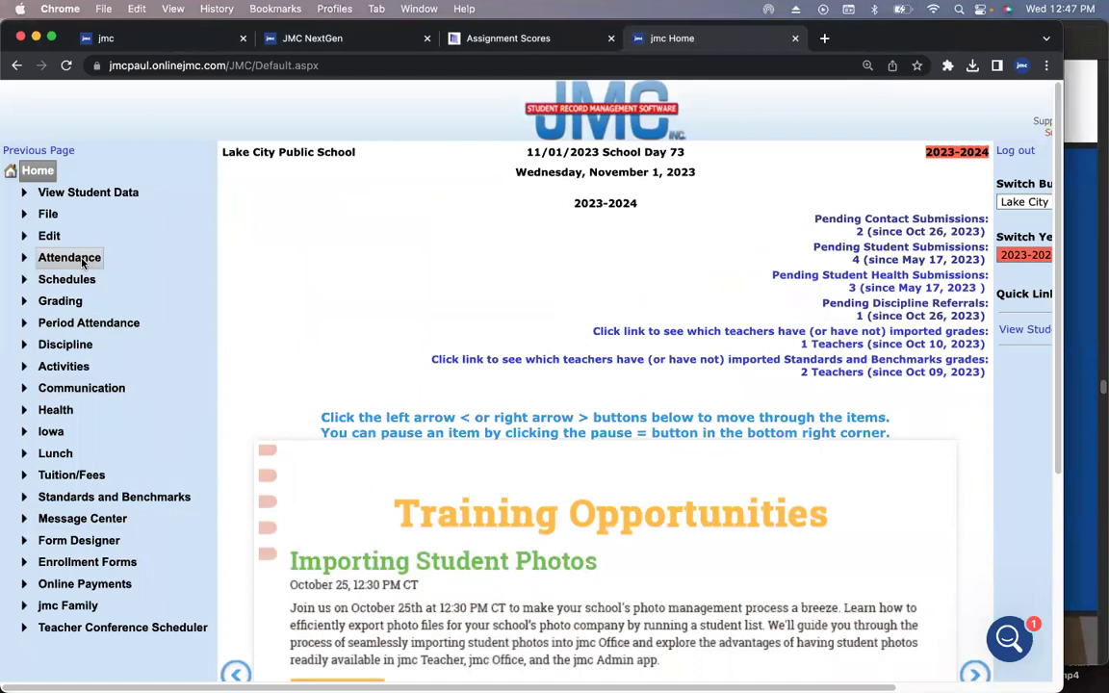
click(83, 260)
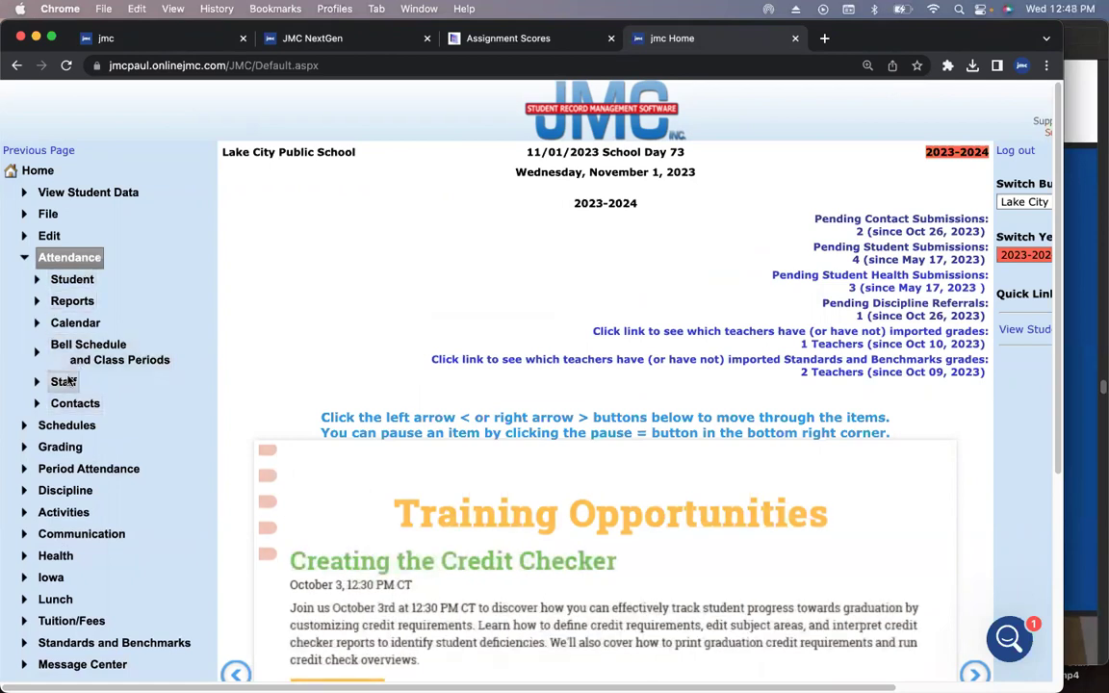
click(64, 381)
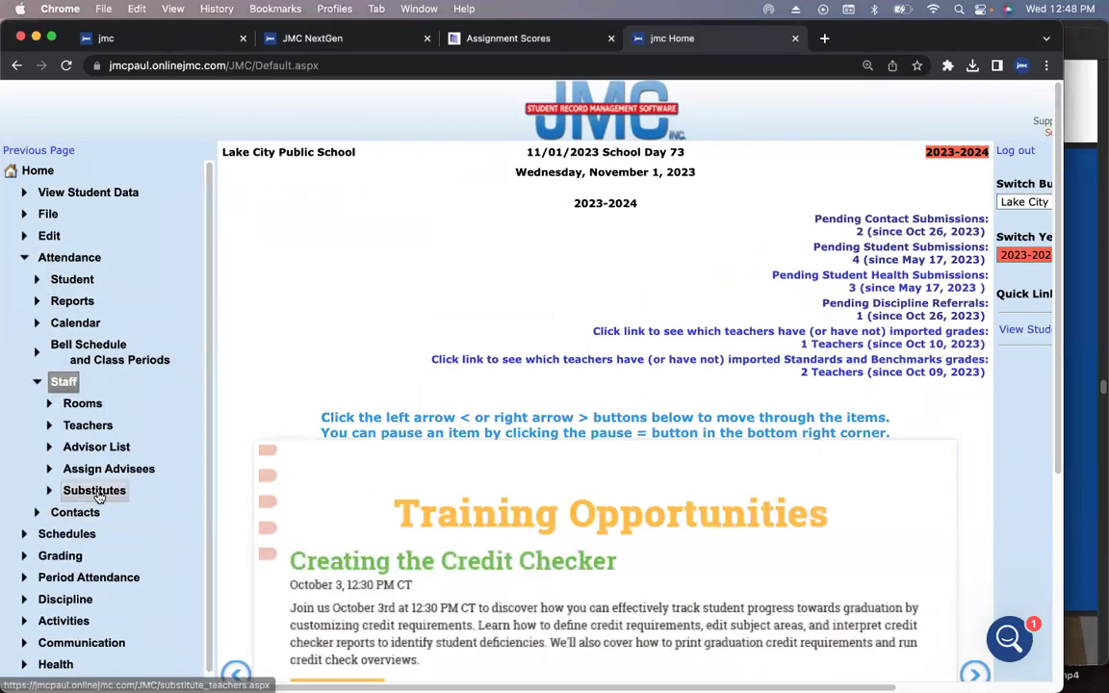
click(95, 492)
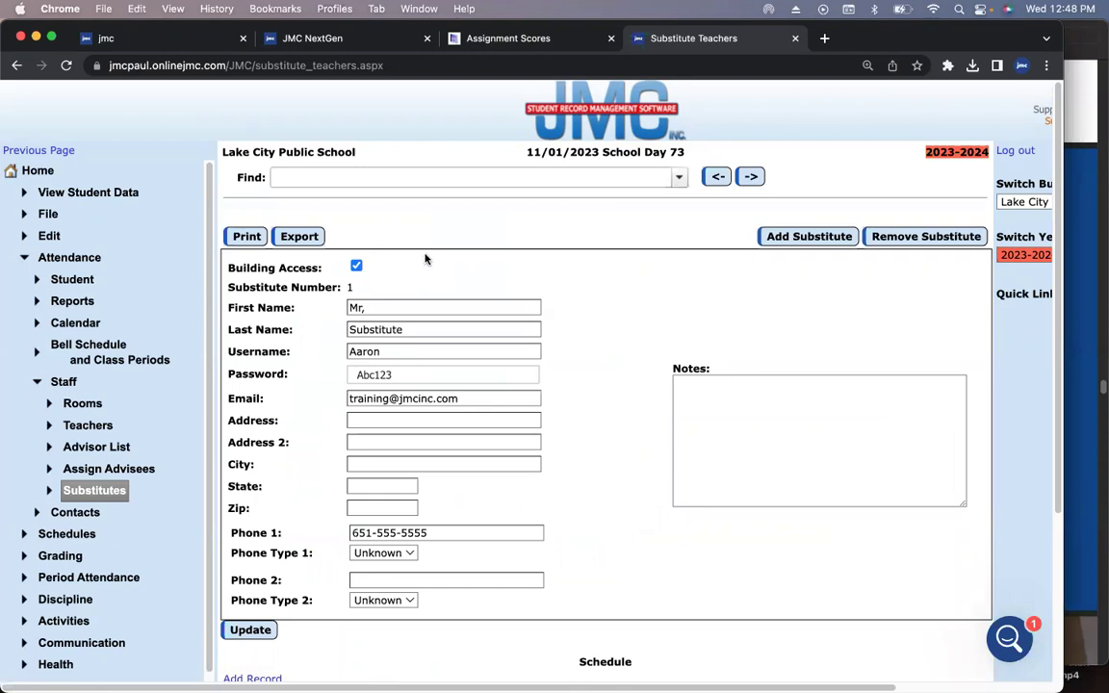
click(43, 170)
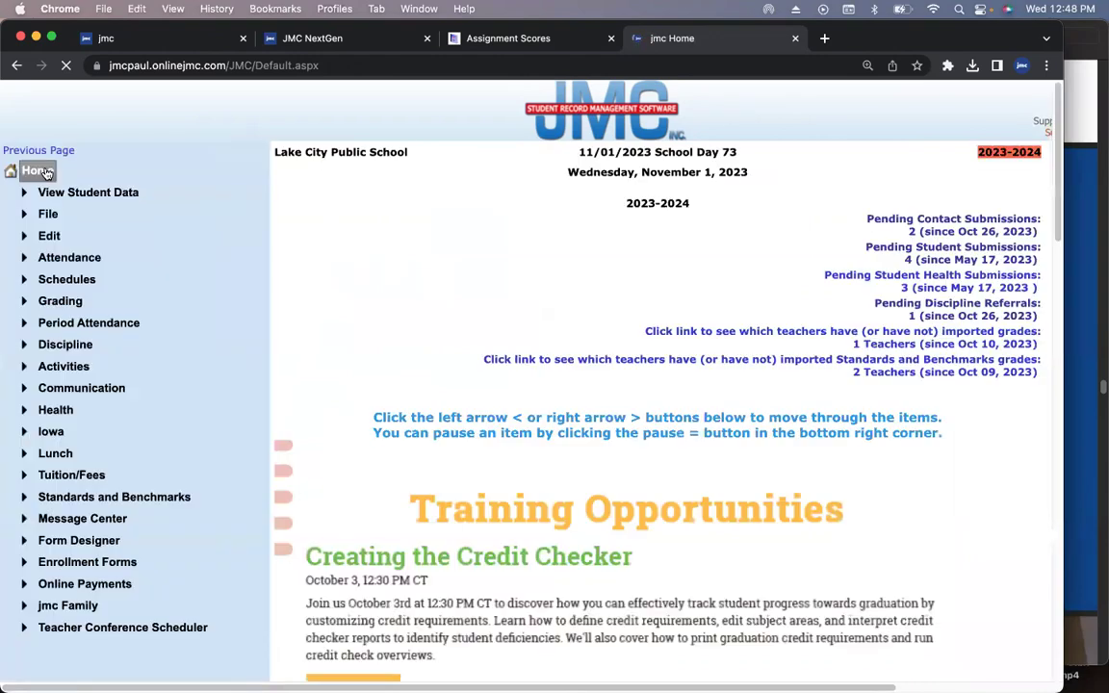
- Open the Period Attendance Edit Attendance page in multiple students mode
click(89, 322)
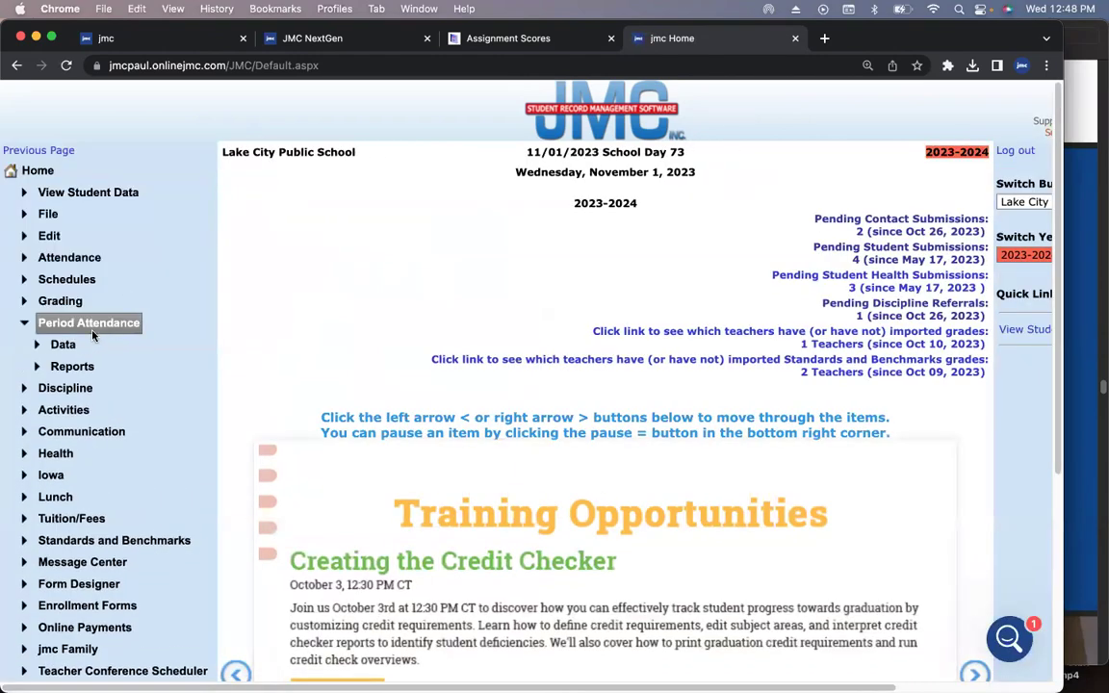
click(69, 343)
click(84, 367)
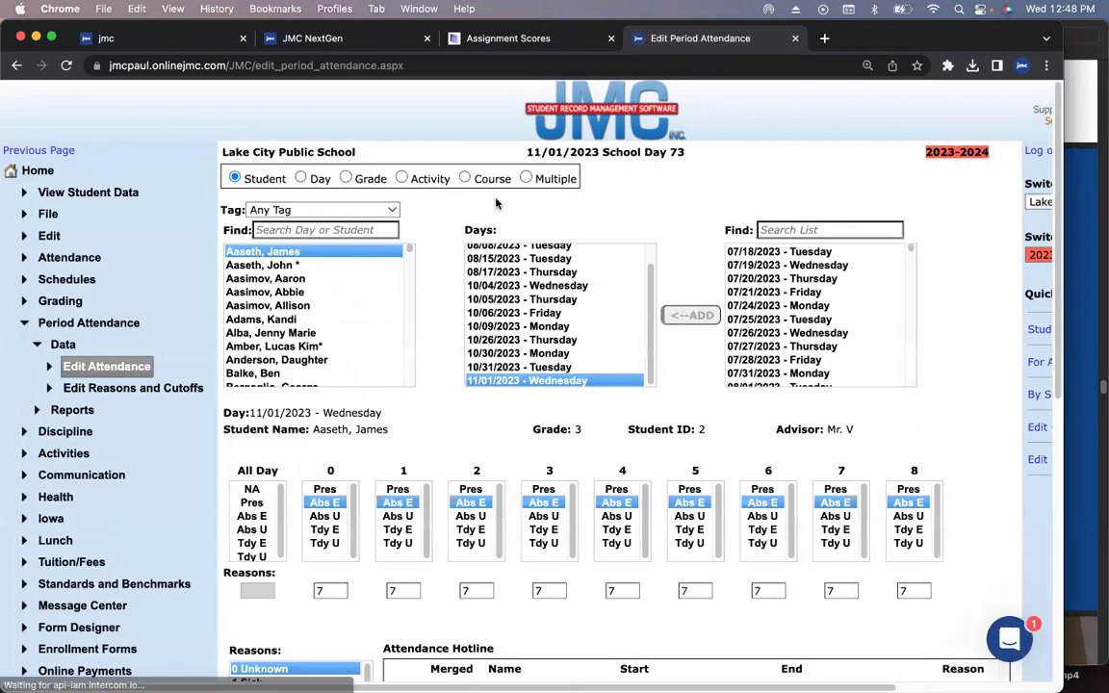
click(526, 178)
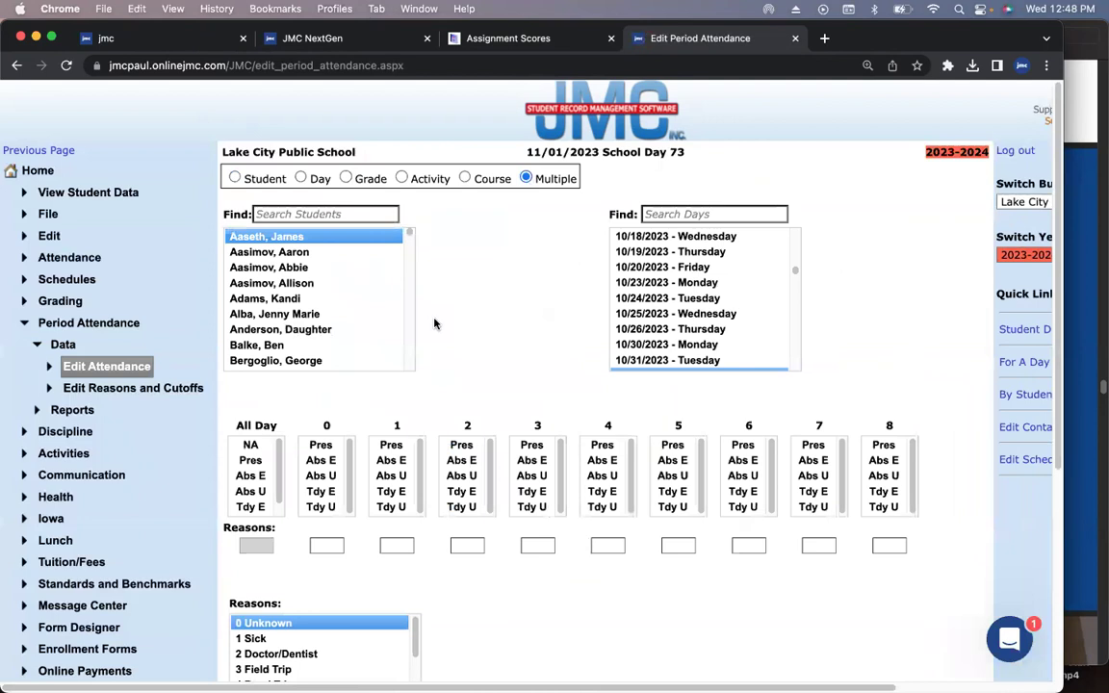
- Select five students in the Multiple students list
click(298, 314)
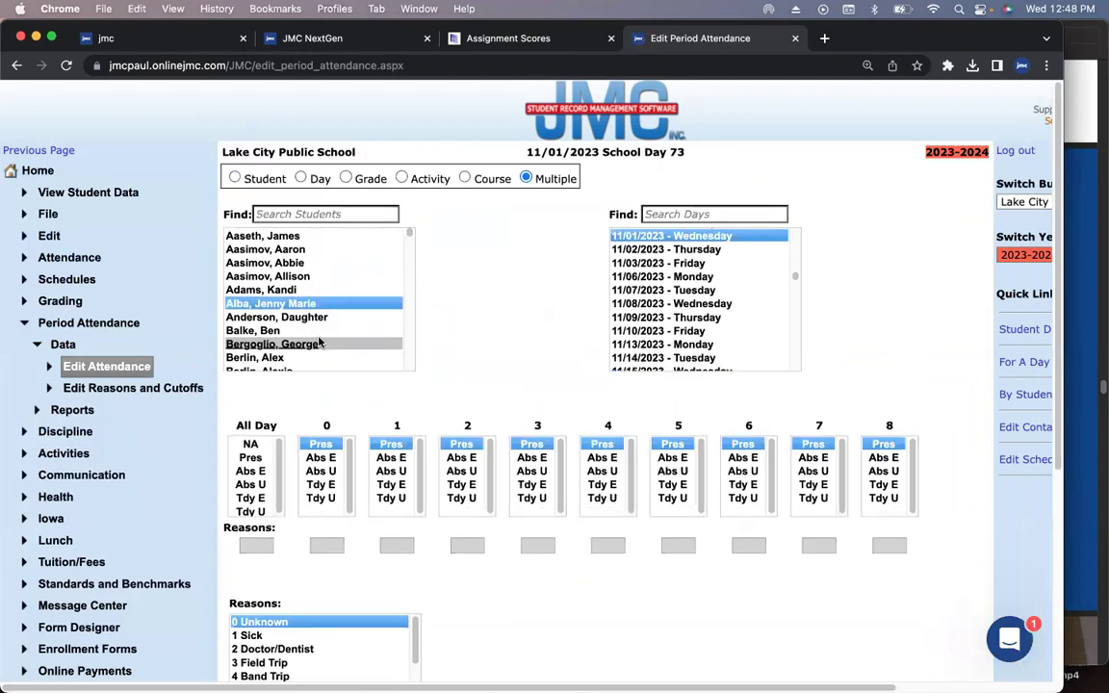
scroll(319, 343, down, 3)
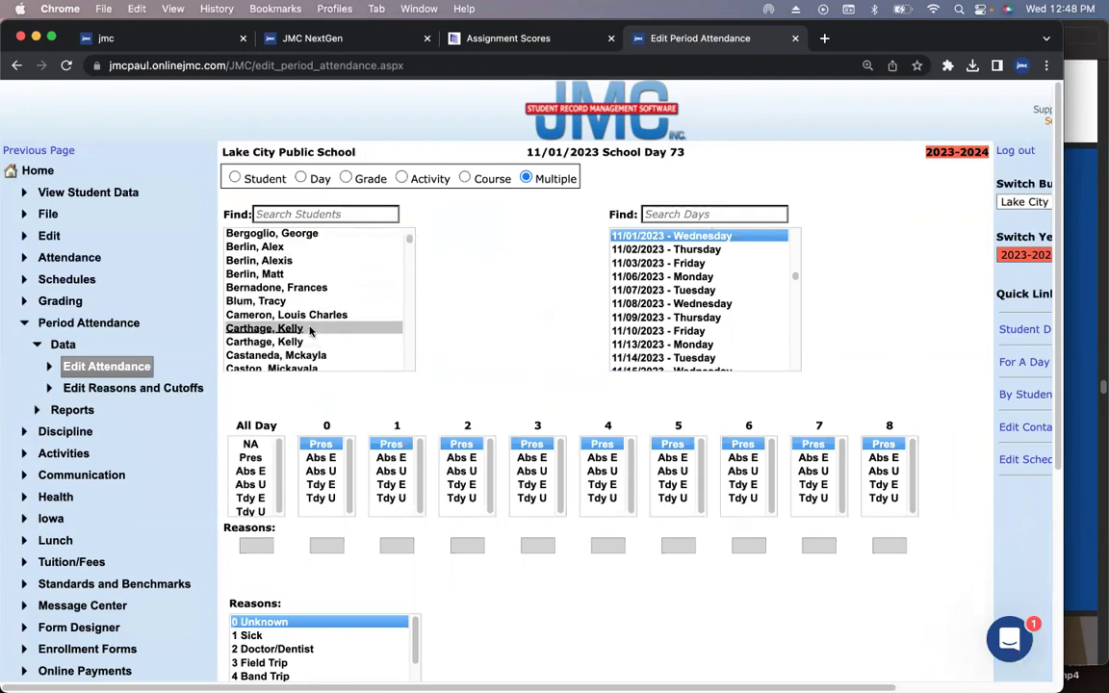
super+click(310, 328)
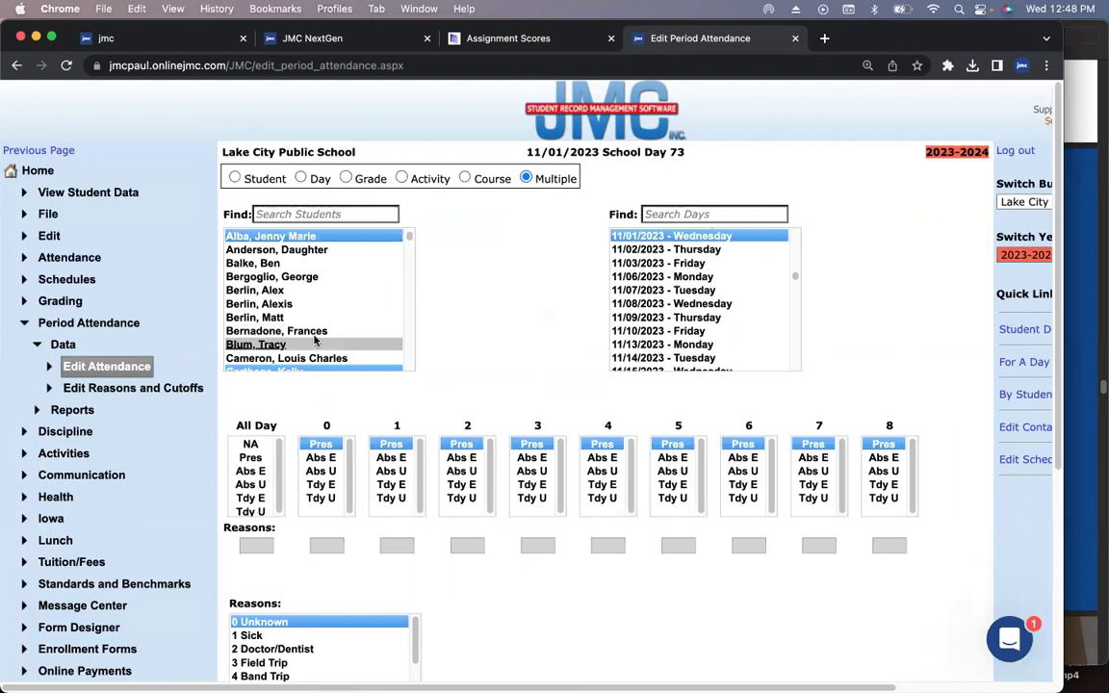
scroll(318, 332, down, 12)
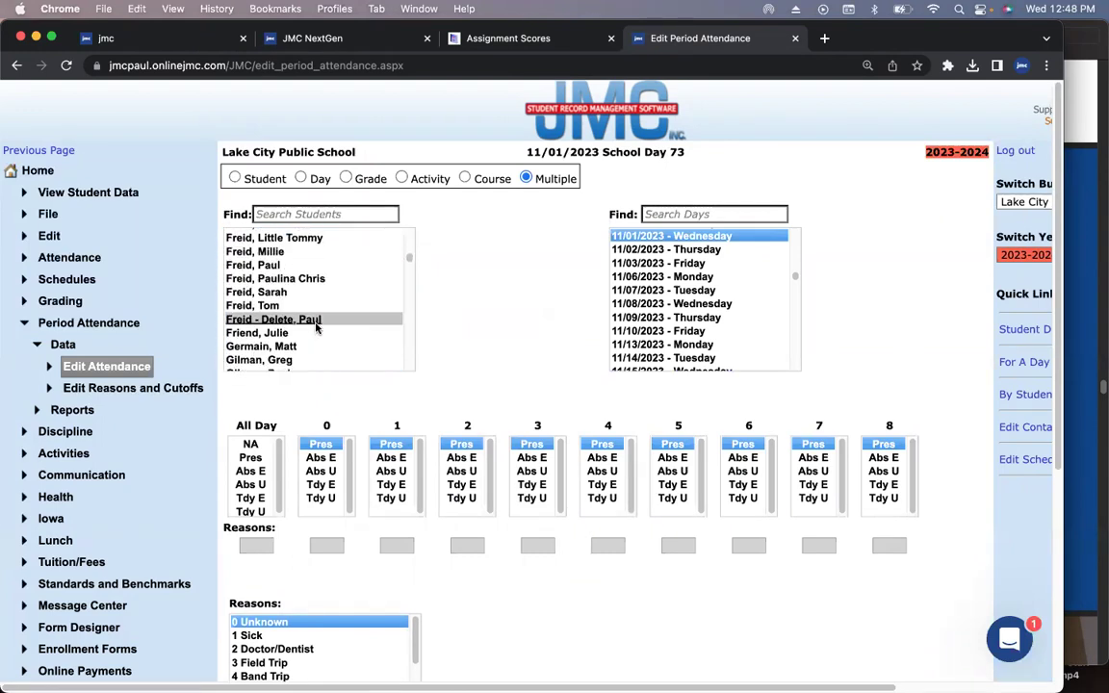
super+click(288, 292)
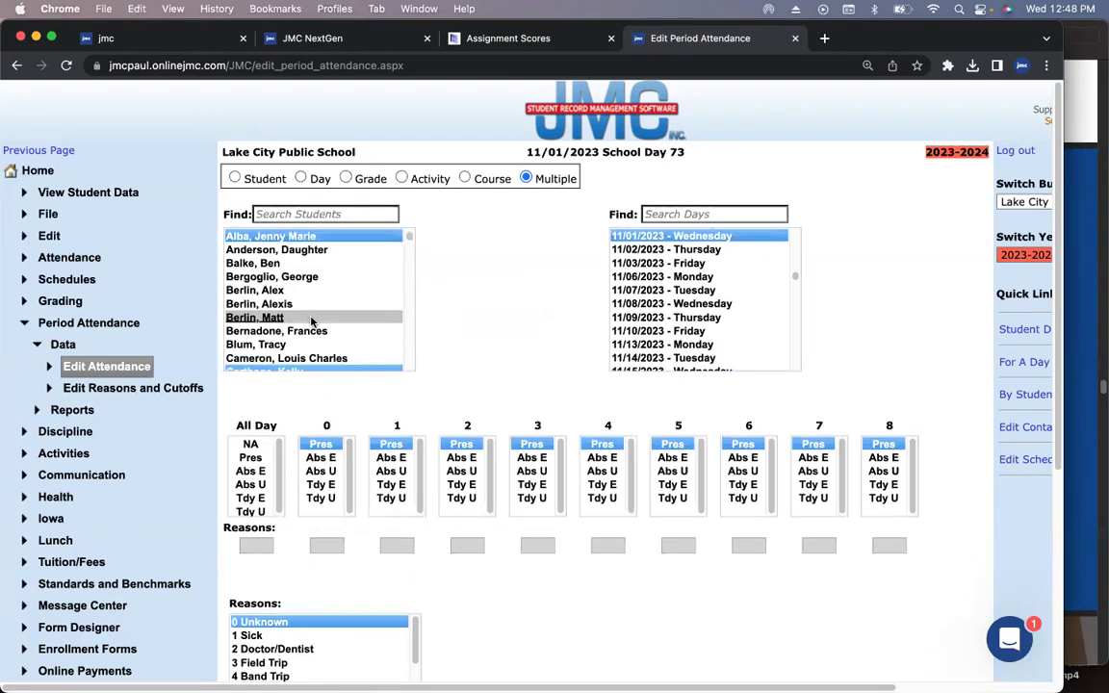
scroll(310, 321, down, 20)
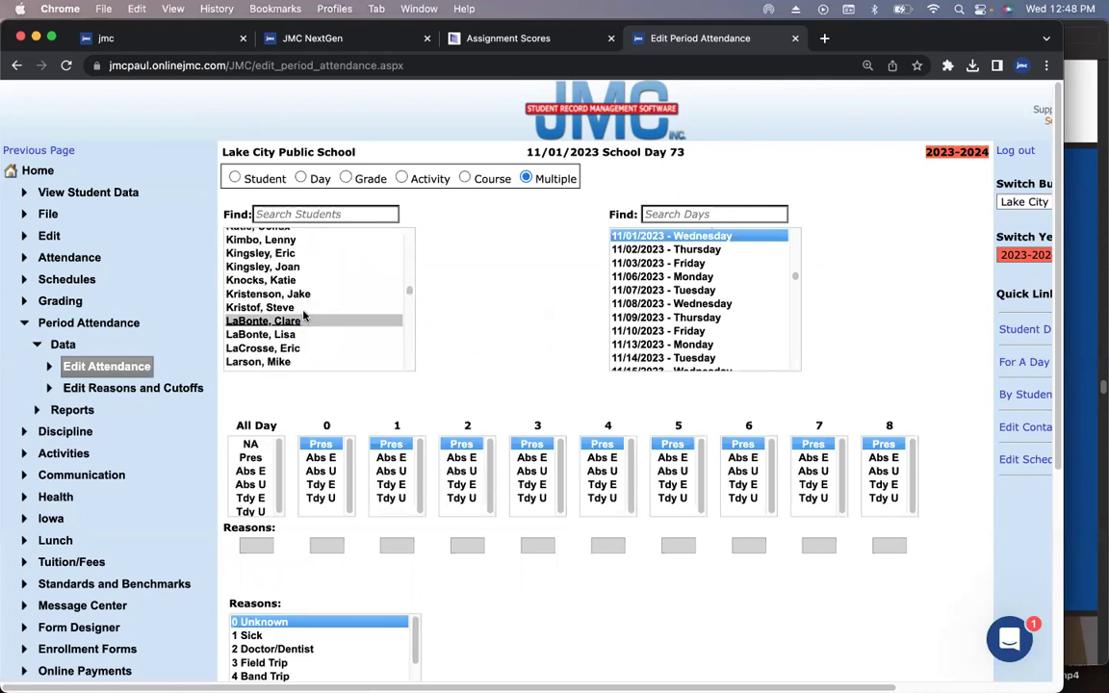
super+click(303, 320)
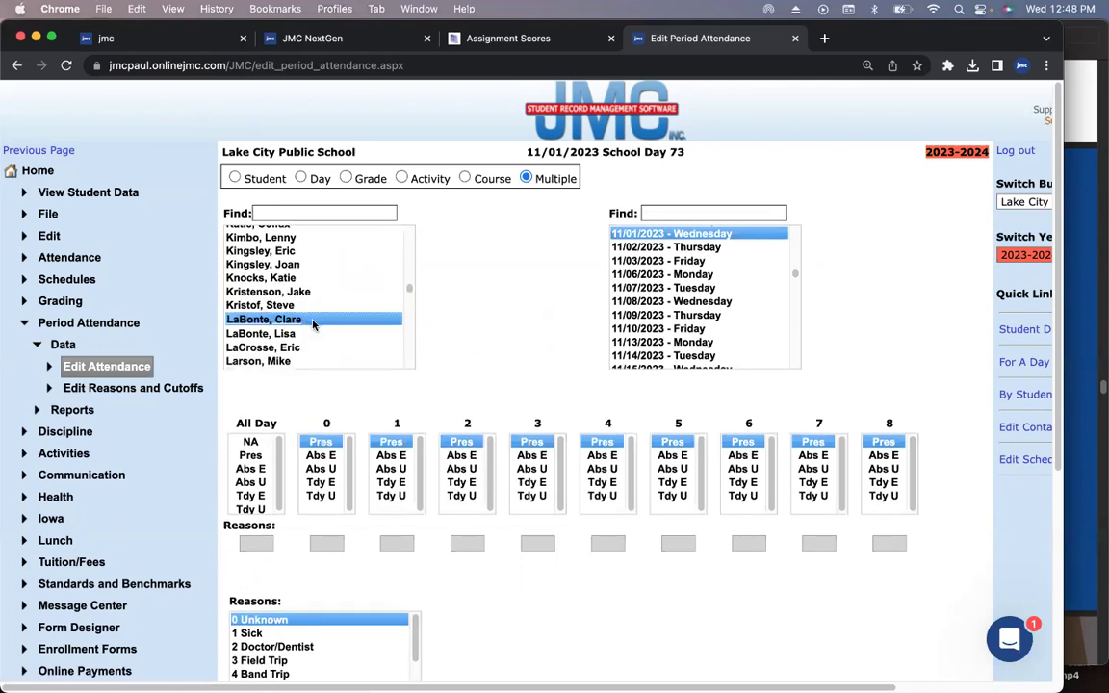
scroll(312, 323, down, 15)
scroll(313, 325, down, 10)
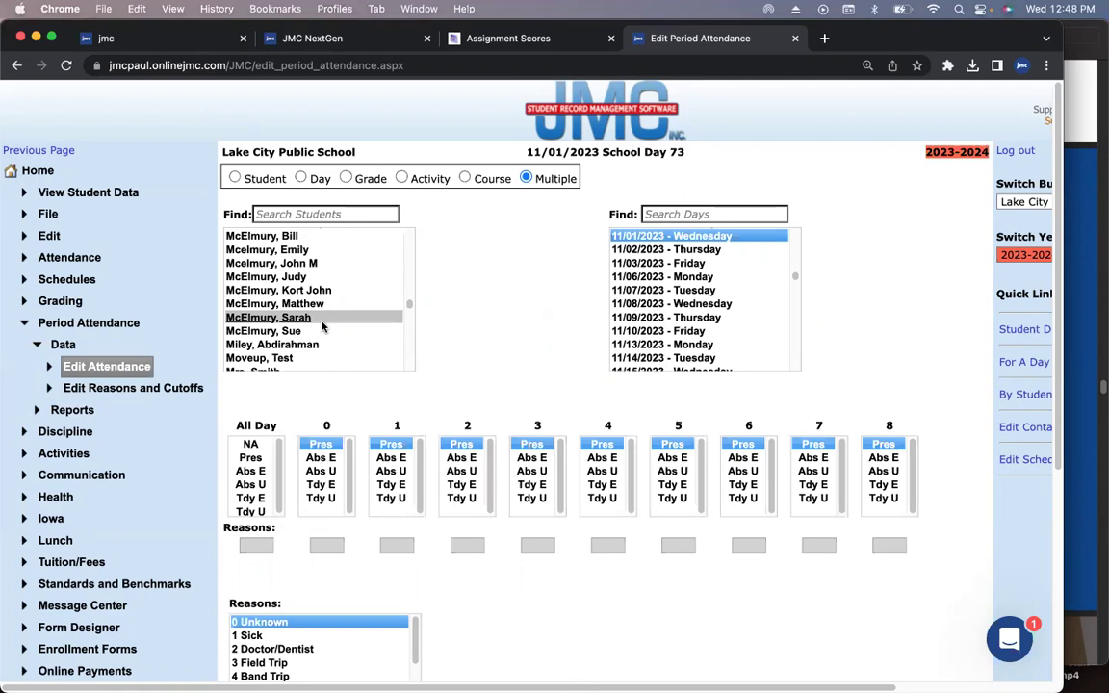
super+click(310, 330)
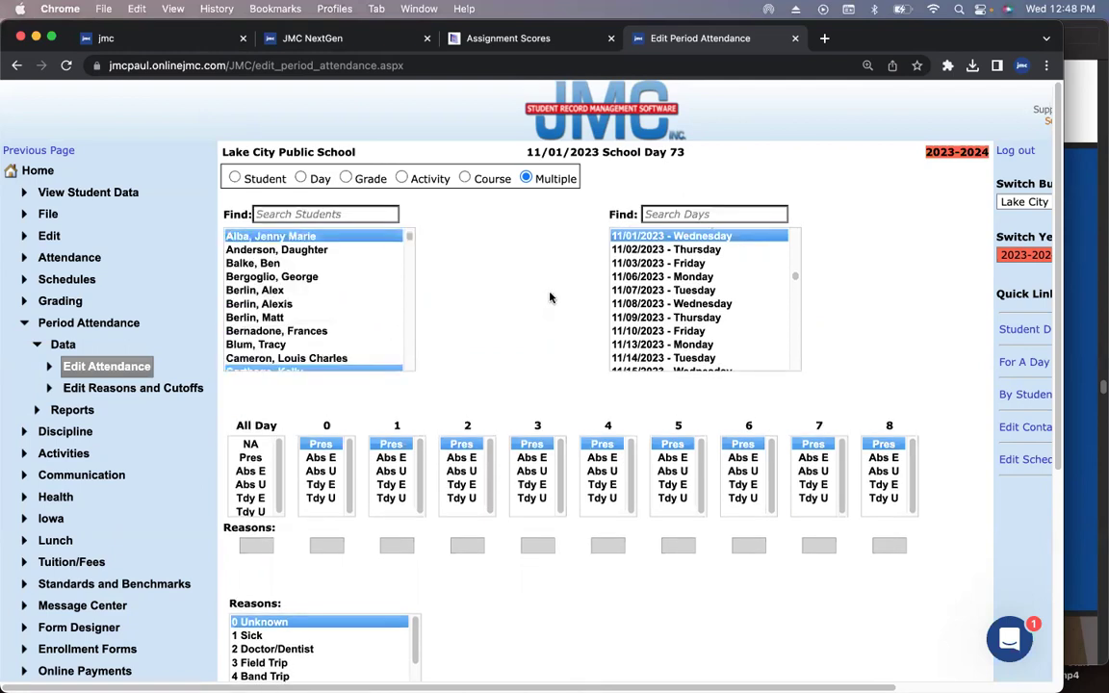
- Mark periods 6–8 as Abs E with reason 5 Extra Curr Act
click(742, 456)
click(812, 456)
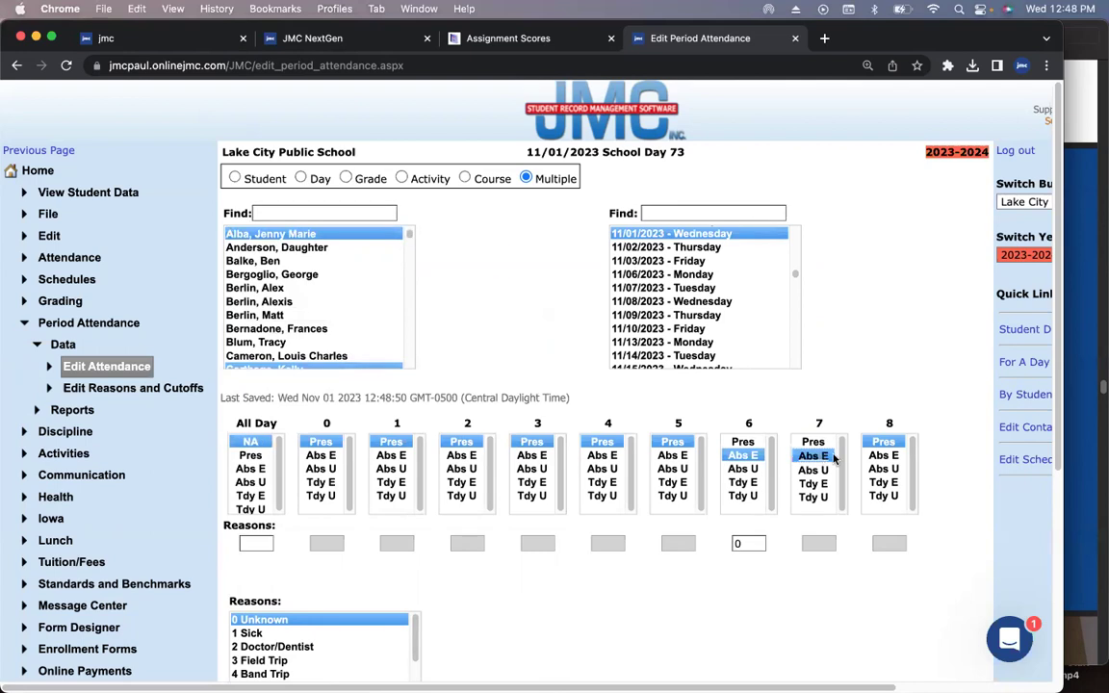
click(882, 455)
scroll(914, 502, down, 5)
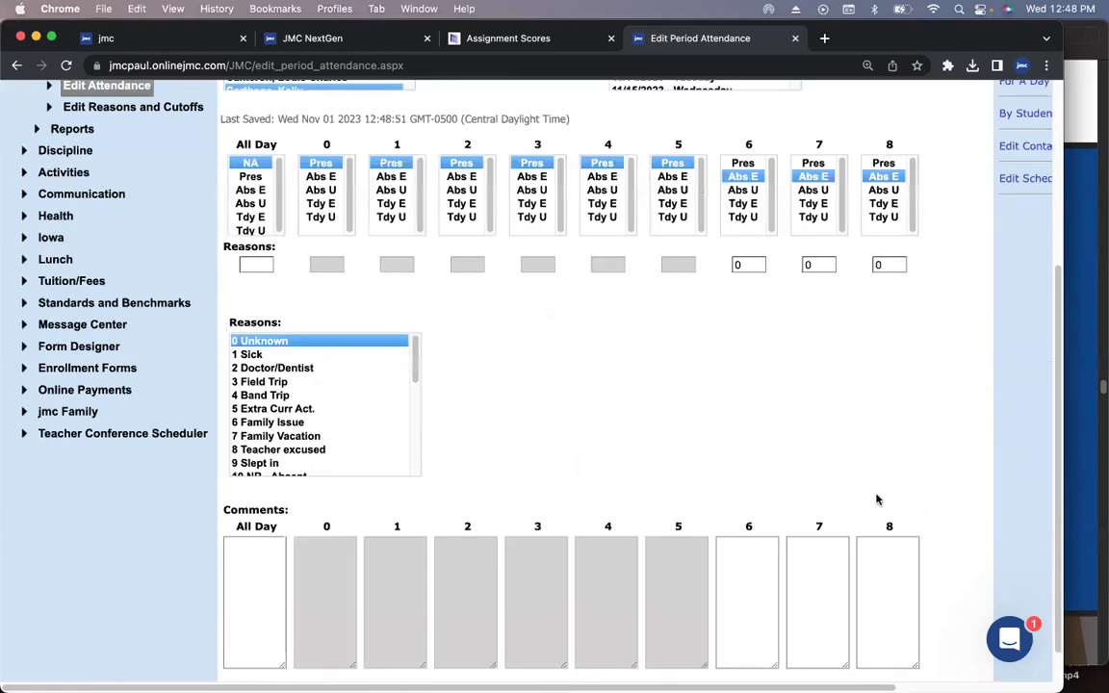
click(312, 409)
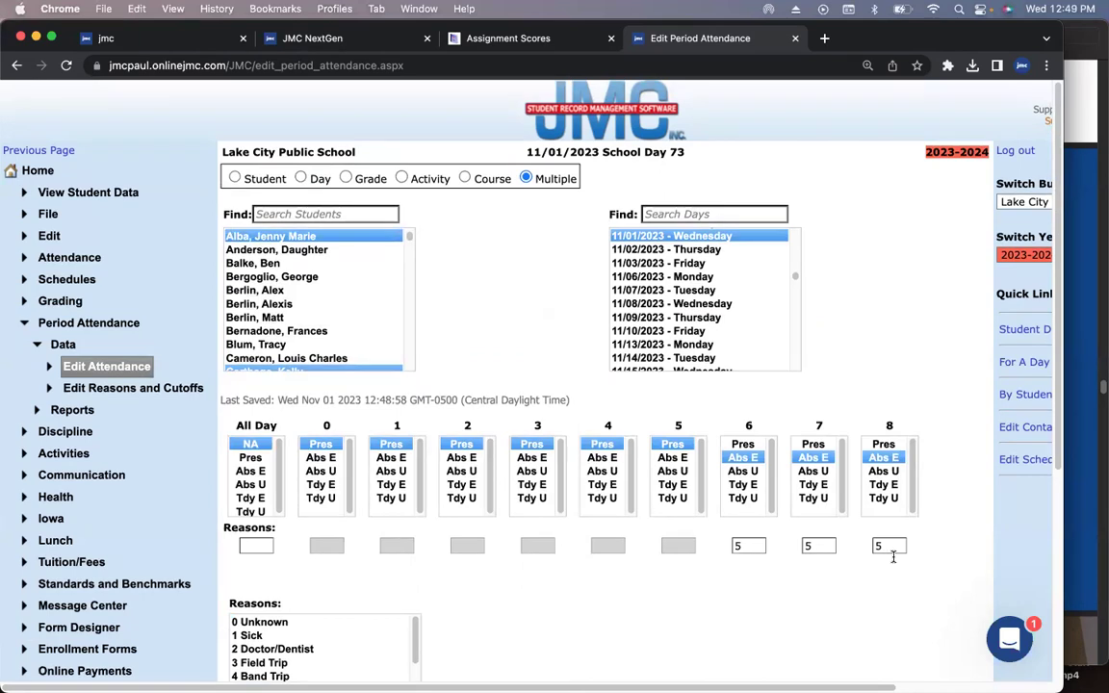
- Return to the slide deck in Preview and present it full screen
click(1085, 398)
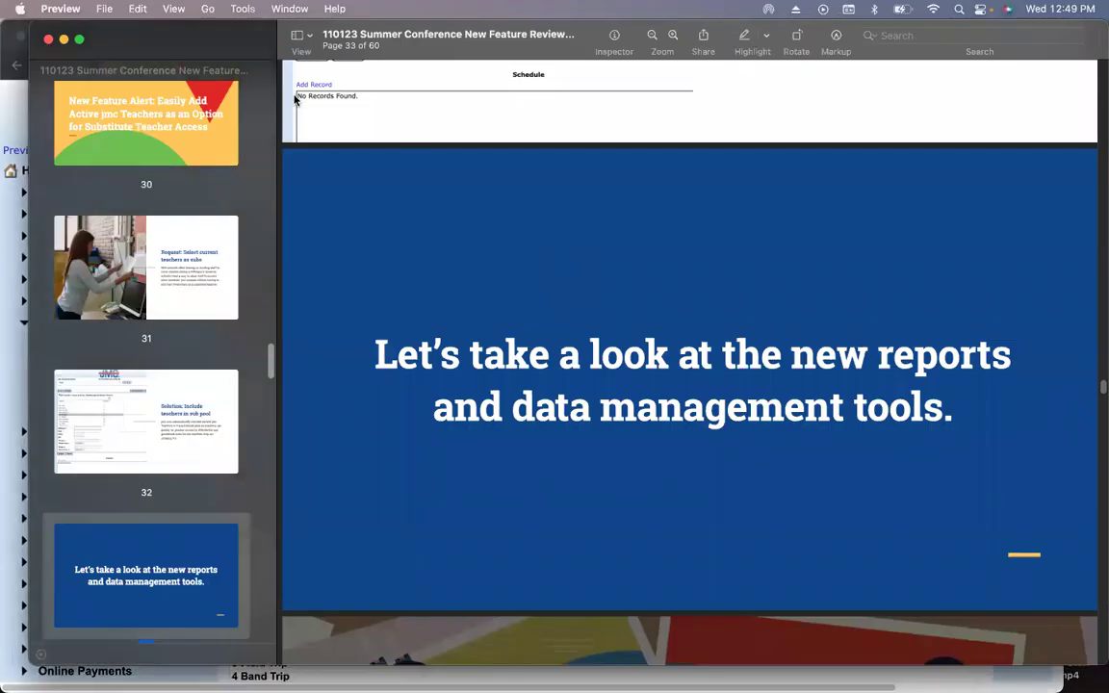
click(173, 8)
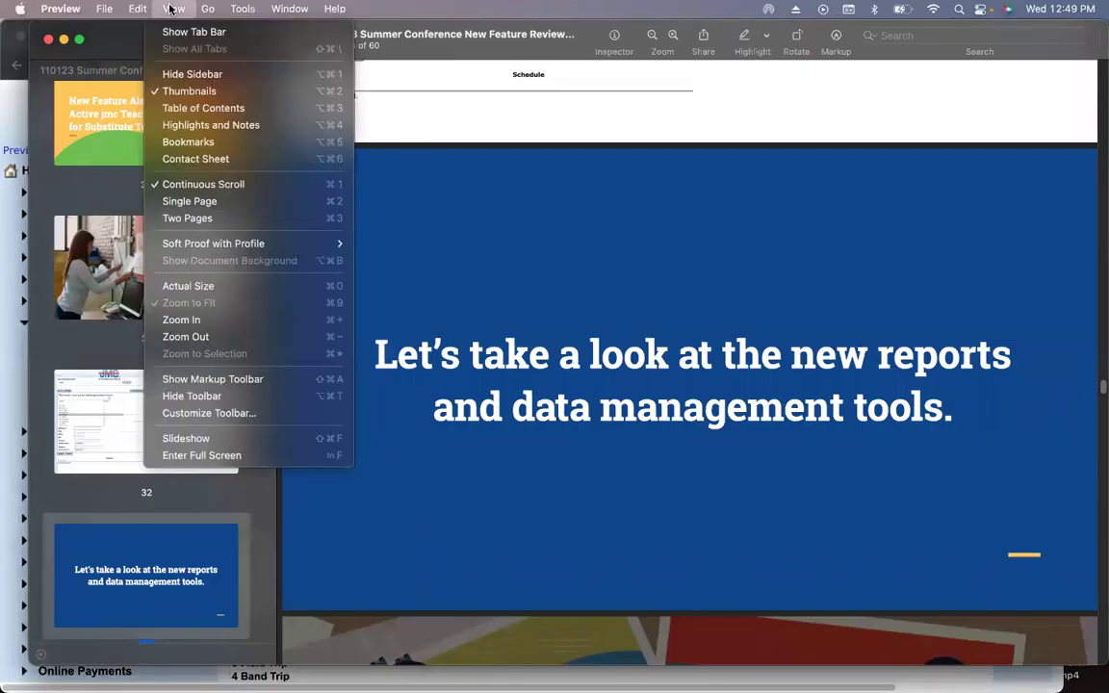
click(239, 455)
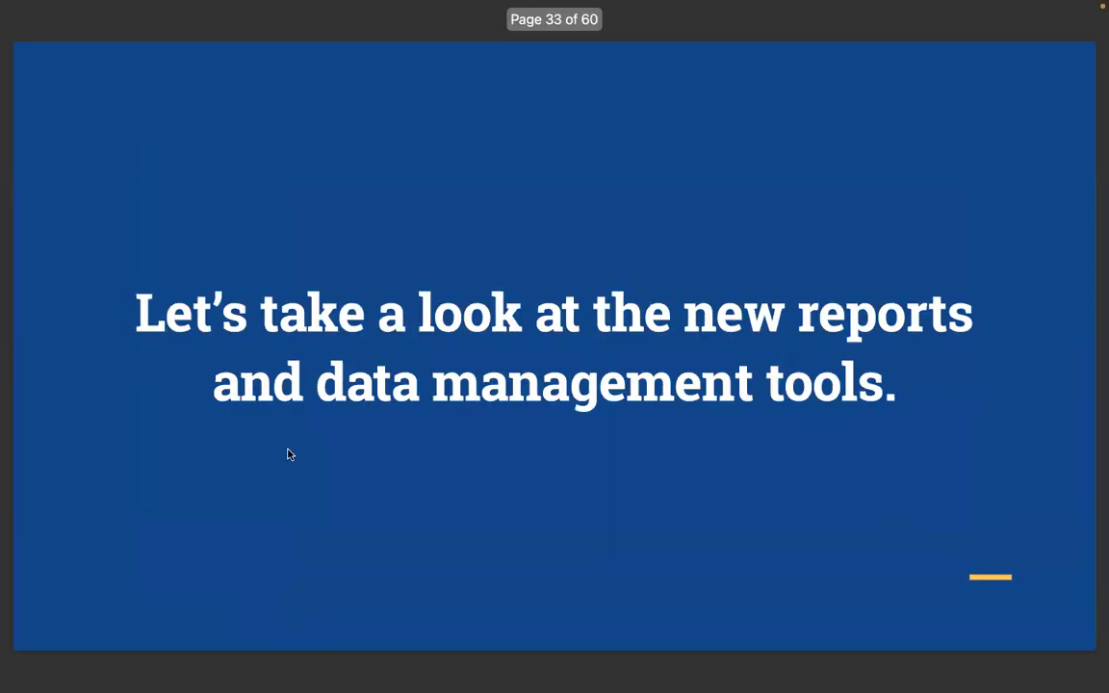
- Advance the slideshow to page 38, 'Request: Simply search for specific information'
key(Right)
key(Right)
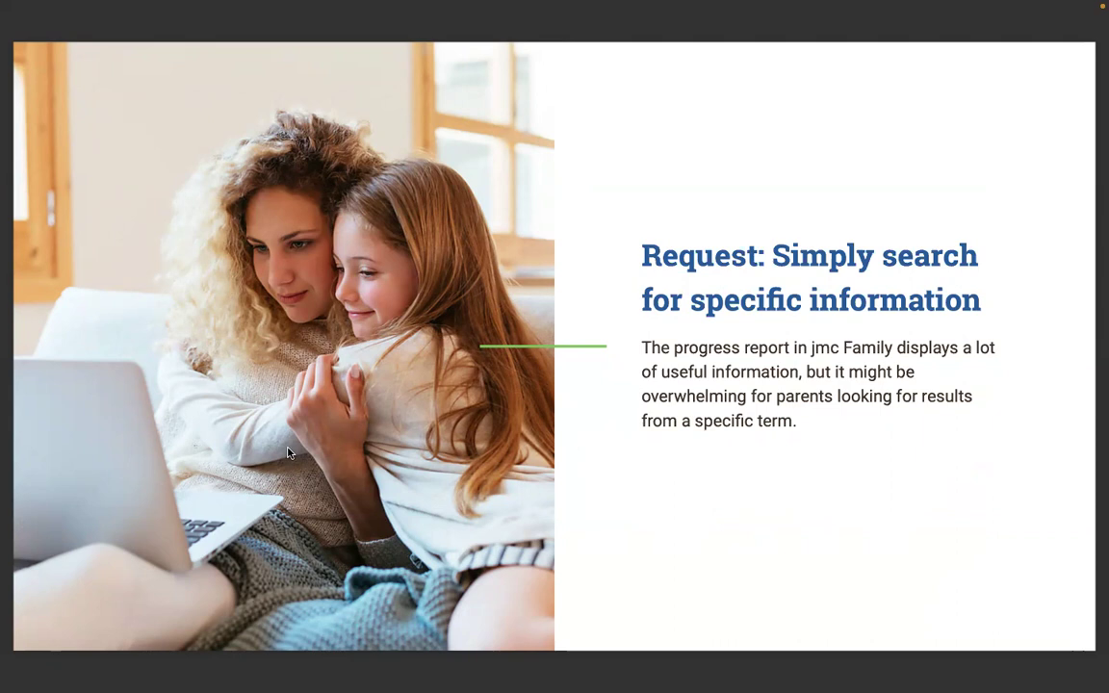
- Advance to page 39, 'Solution: Filter info on progress reports', and exit full screen
key(Right)
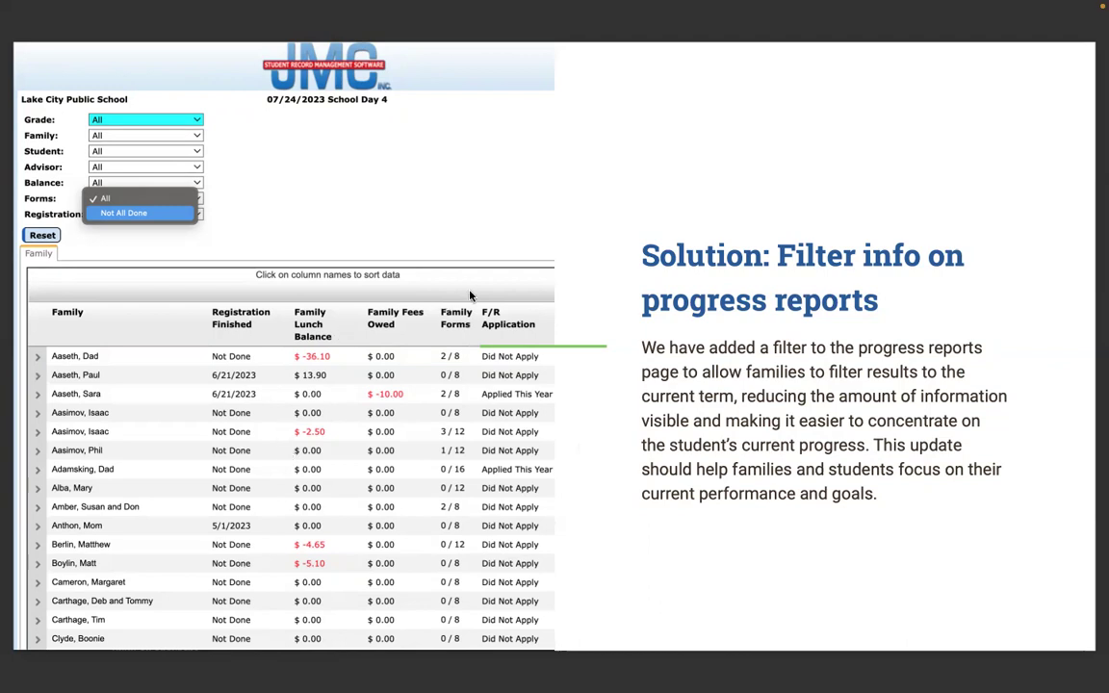
key(Escape)
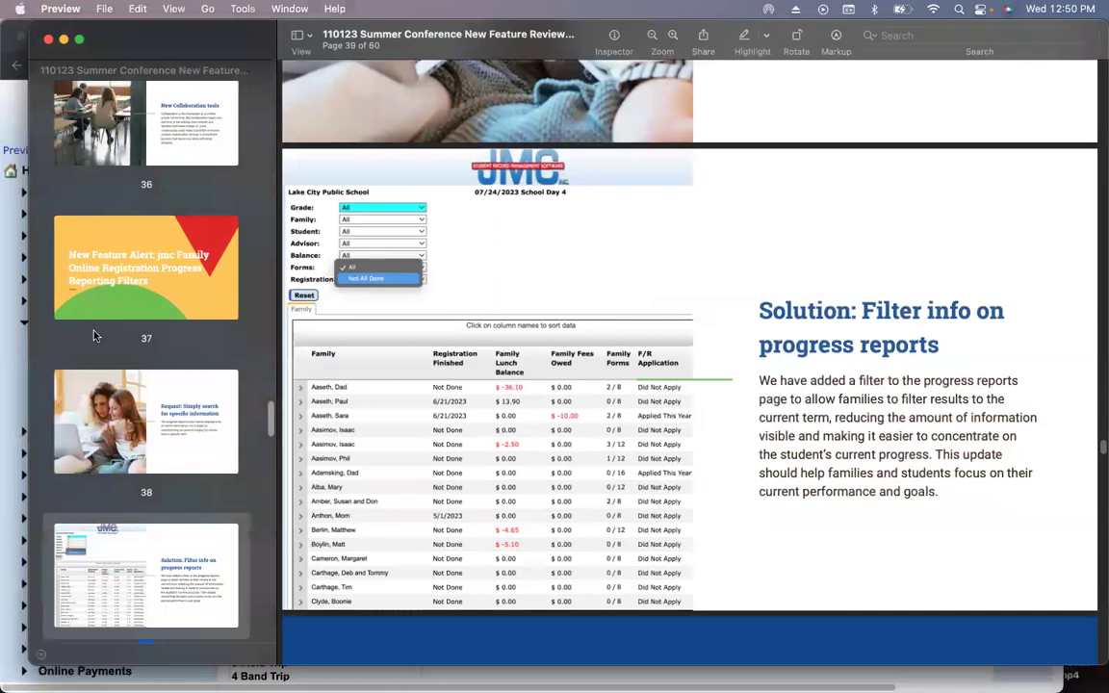
- Open the jmc Family > Online Registration > Progress Dashboard from the JMC home page
click(20, 316)
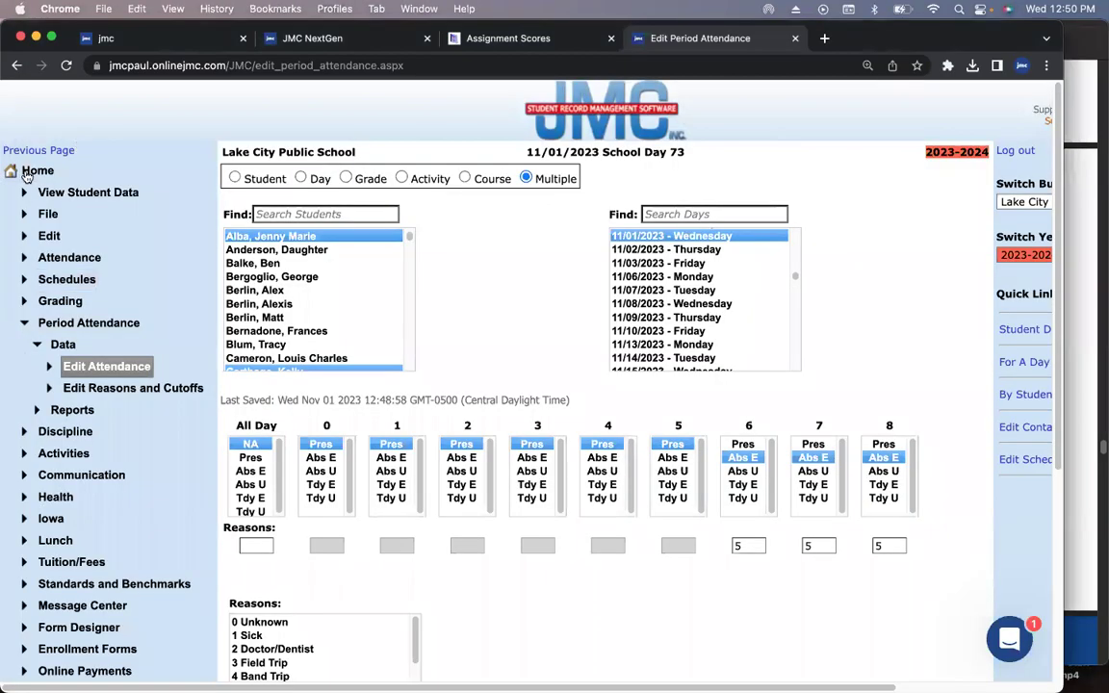
click(29, 172)
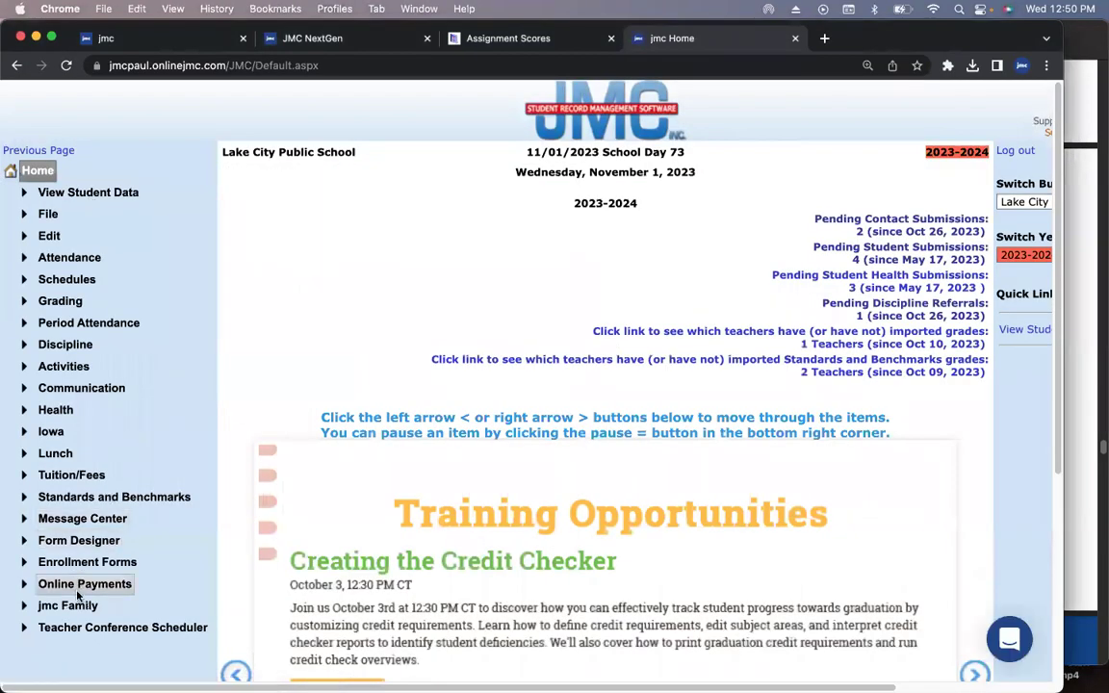
click(67, 605)
scroll(115, 391, down, 5)
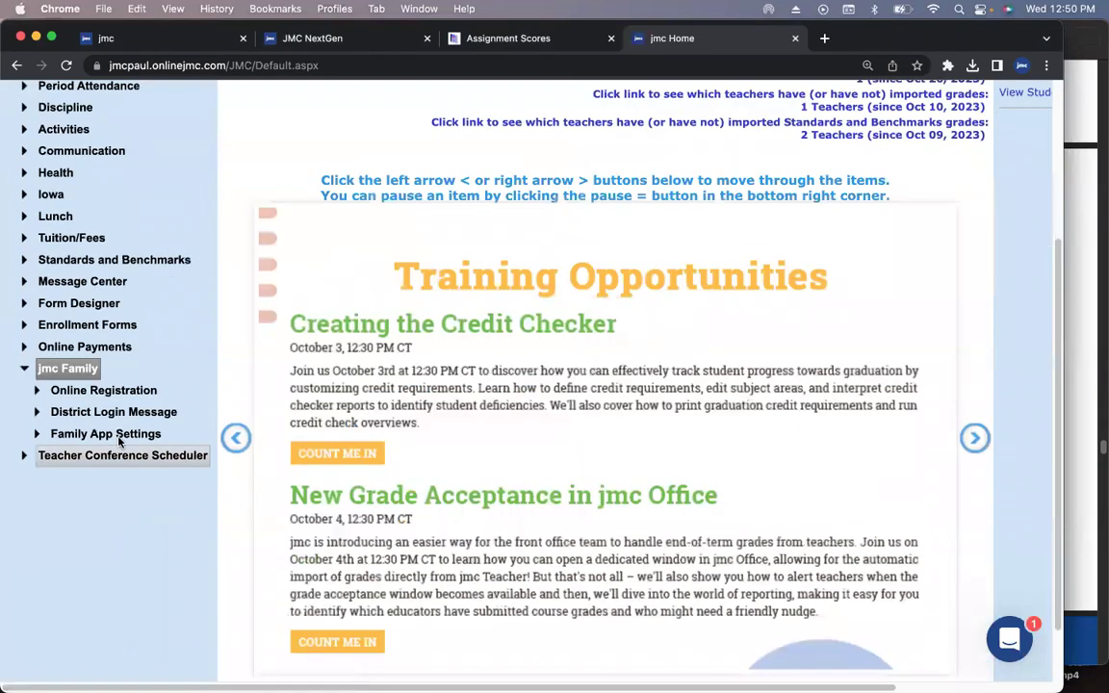
click(113, 391)
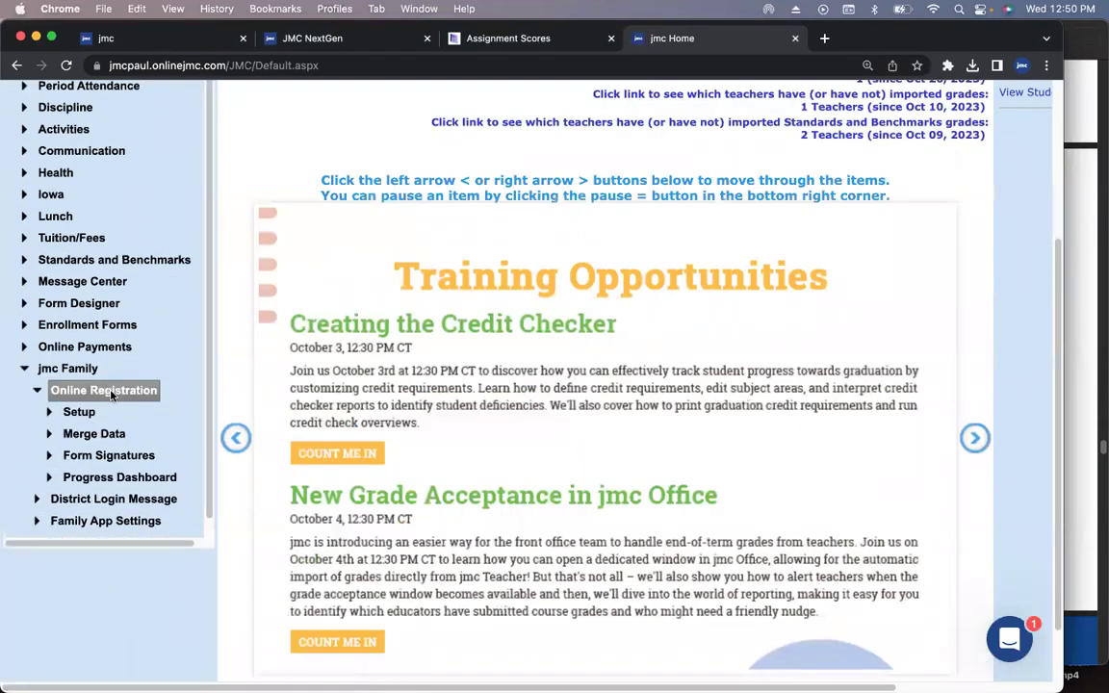
click(135, 477)
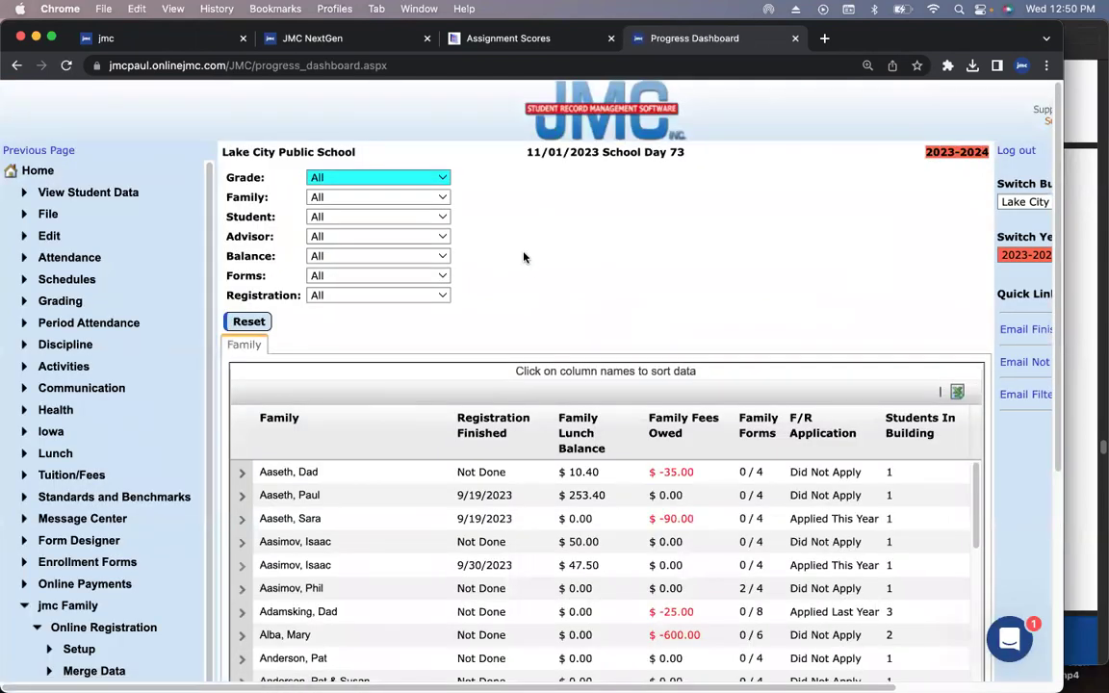
- Set the Forms filter to Not All Done and review the listed families
click(421, 277)
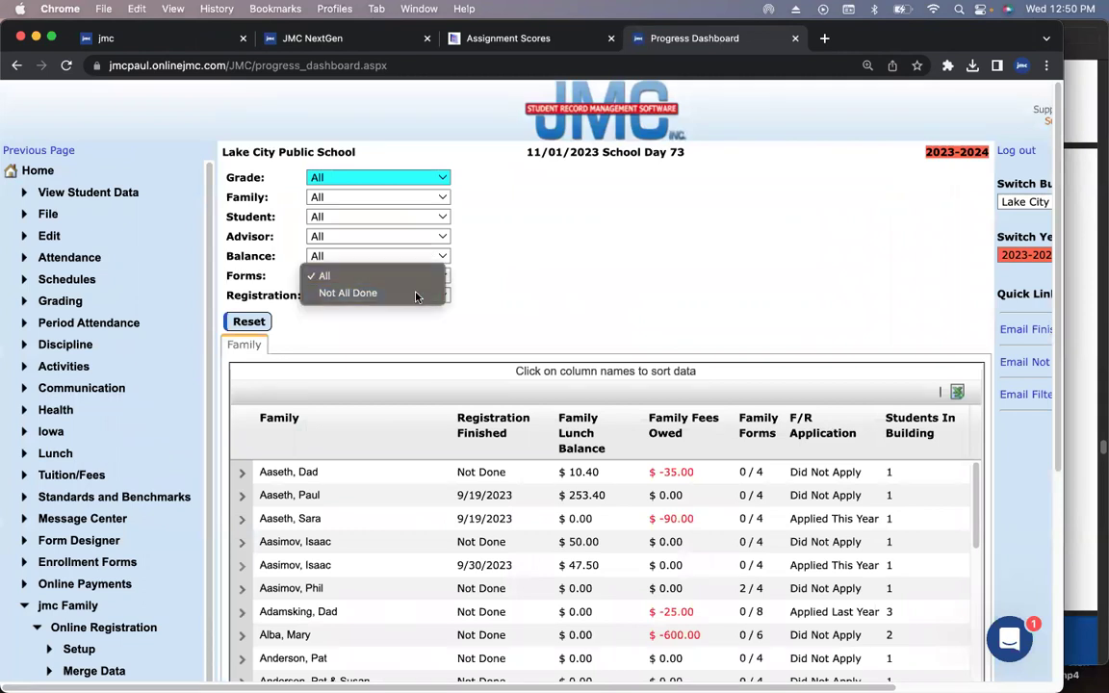
click(416, 293)
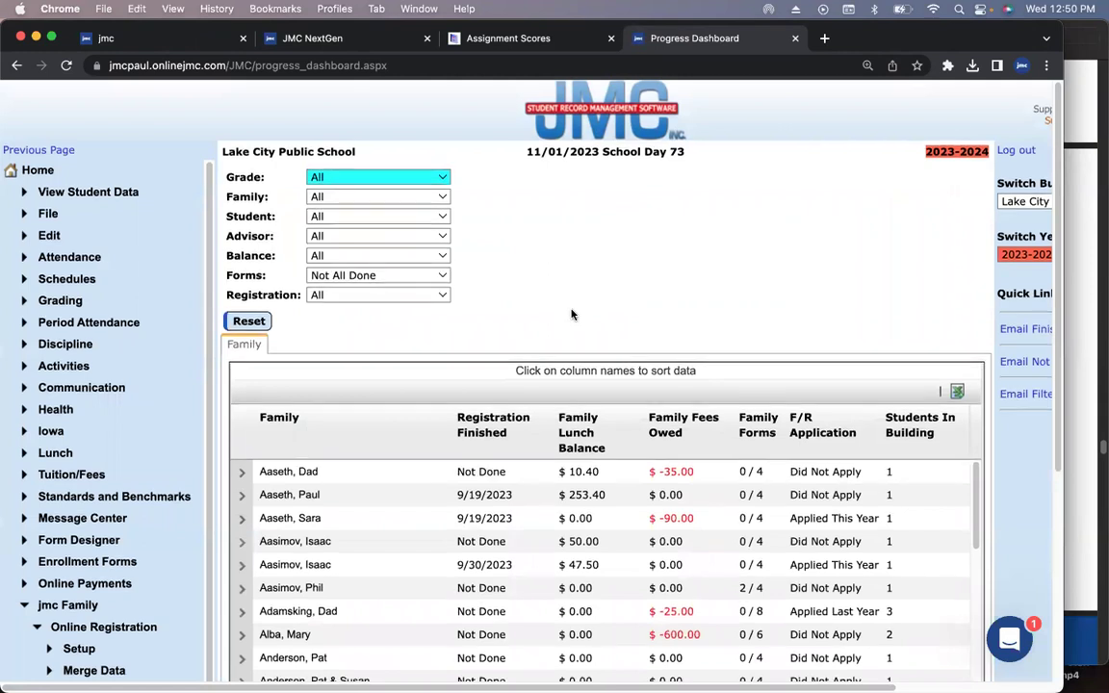
scroll(571, 314, down, 2)
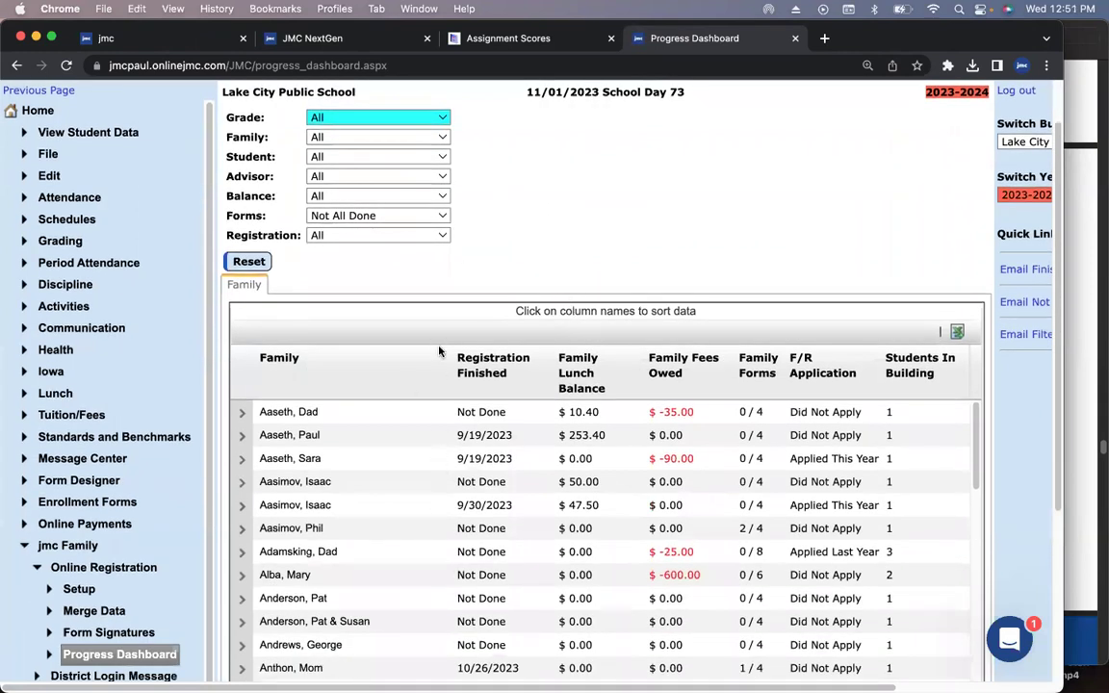
scroll(462, 366, up, 1)
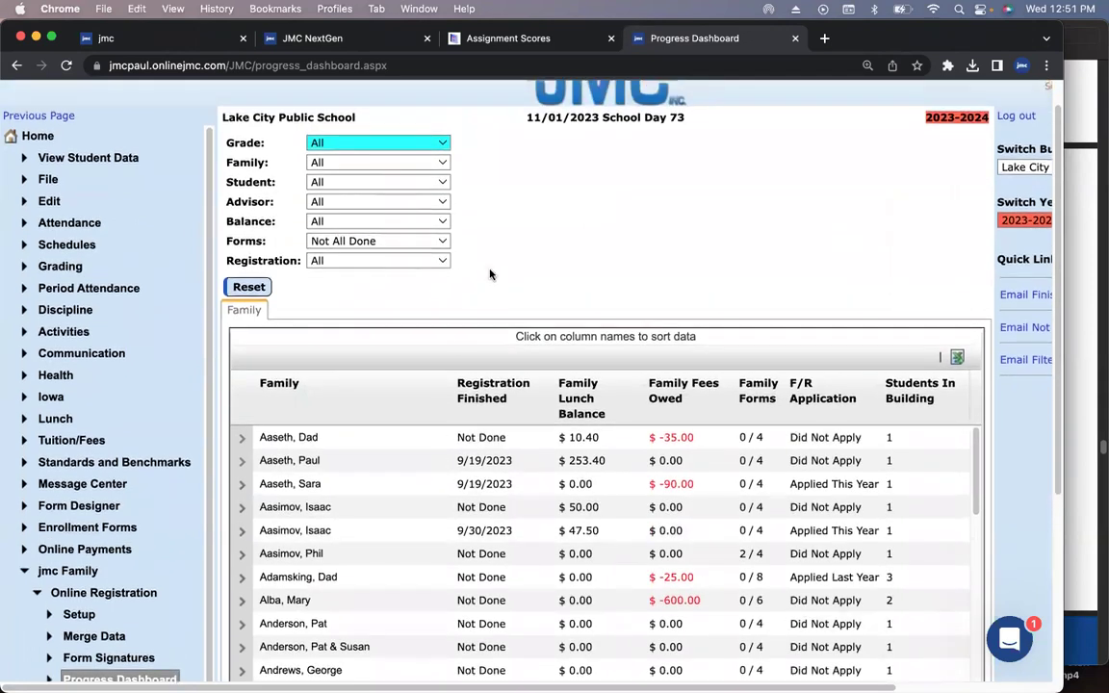
- Filter to Negative lunch balances and sort families by lunch balance, starting at -56.55
click(422, 222)
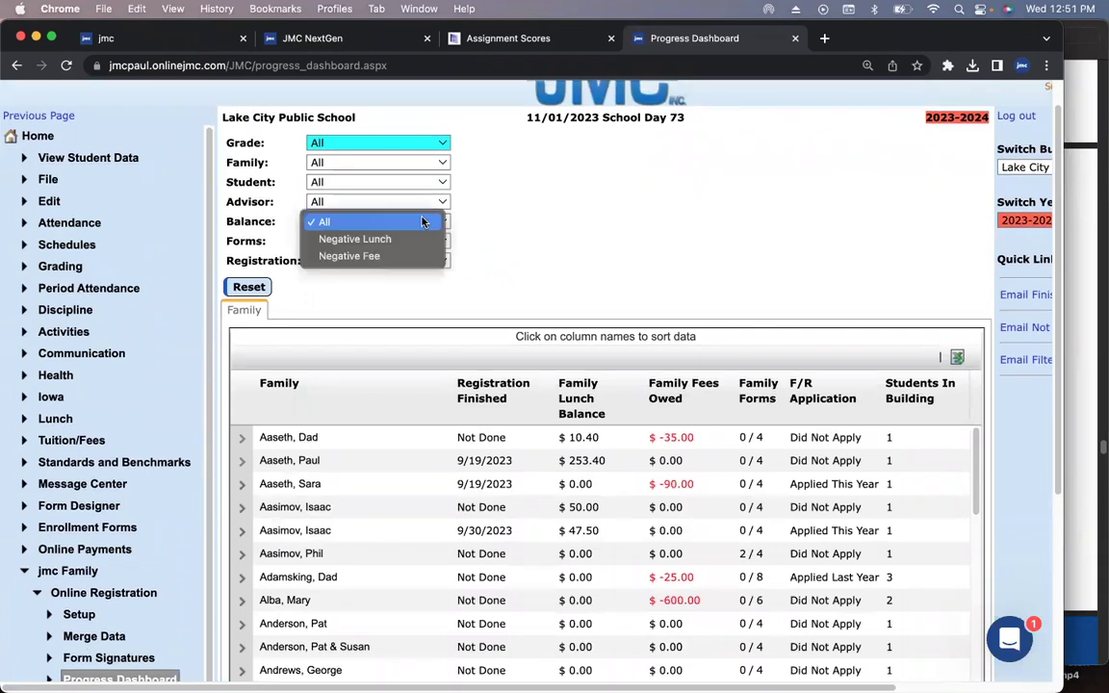
click(408, 240)
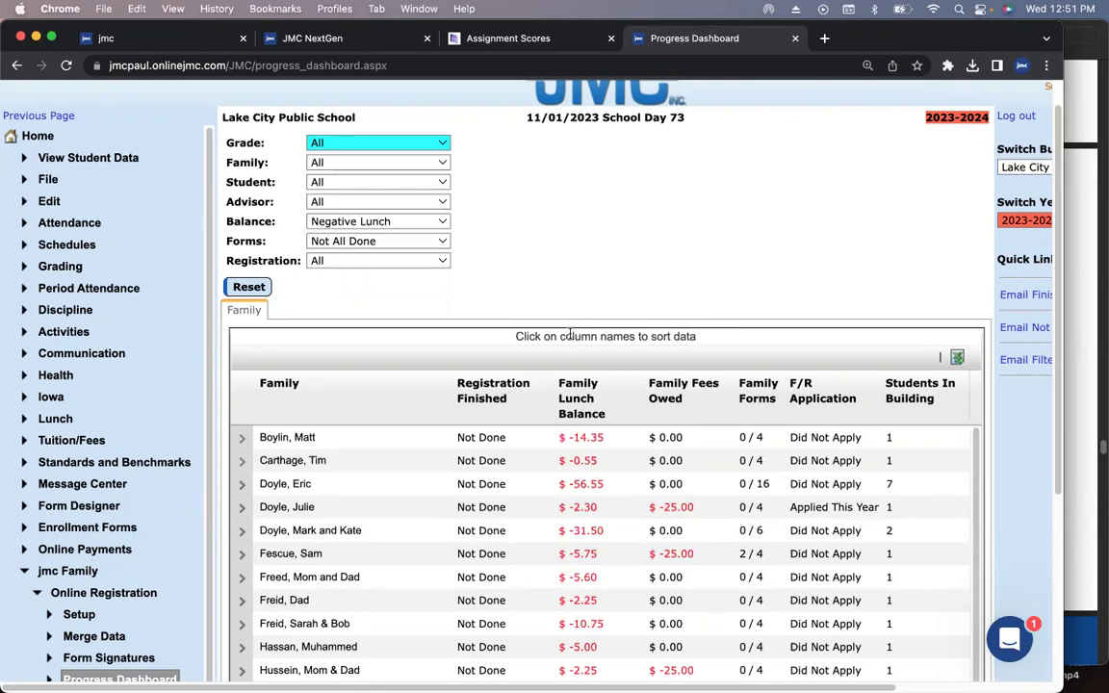
click(582, 399)
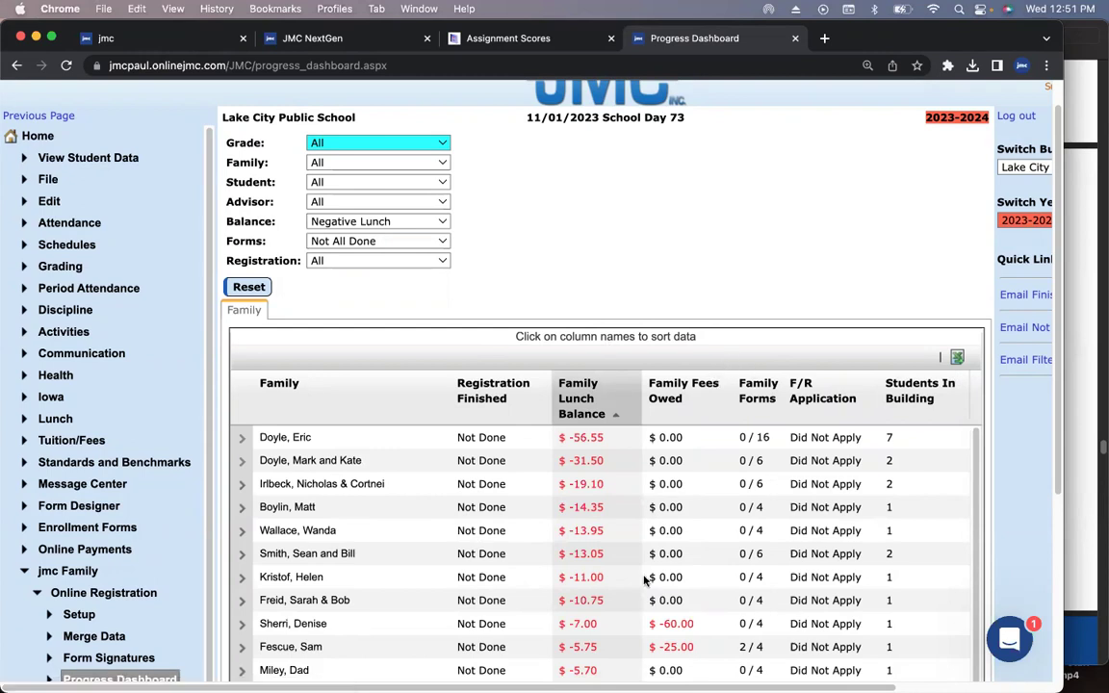
scroll(799, 532, right, 3)
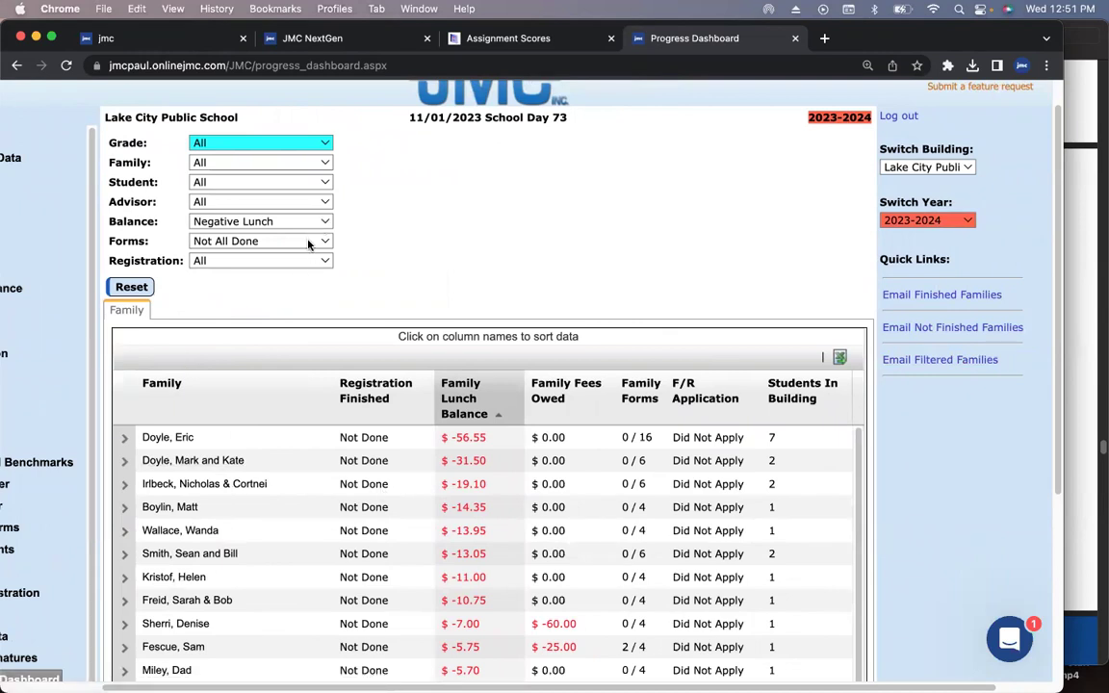
click(923, 364)
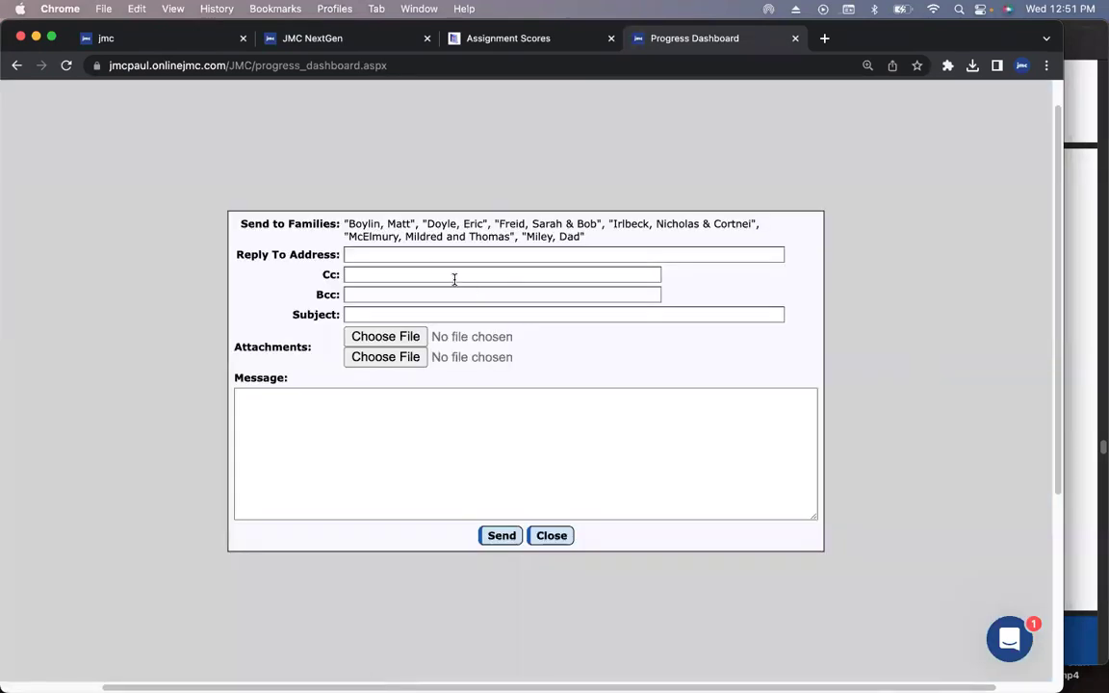
click(367, 315)
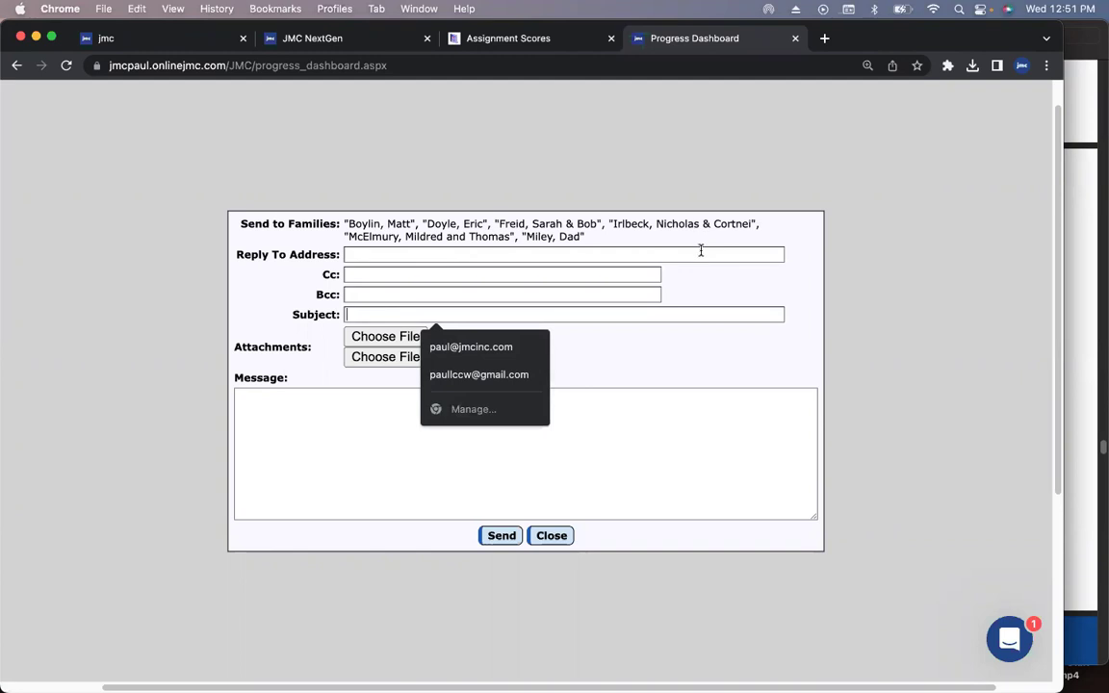
- Open the Family portal in a new tab and log in with the Demo family account
click(383, 41)
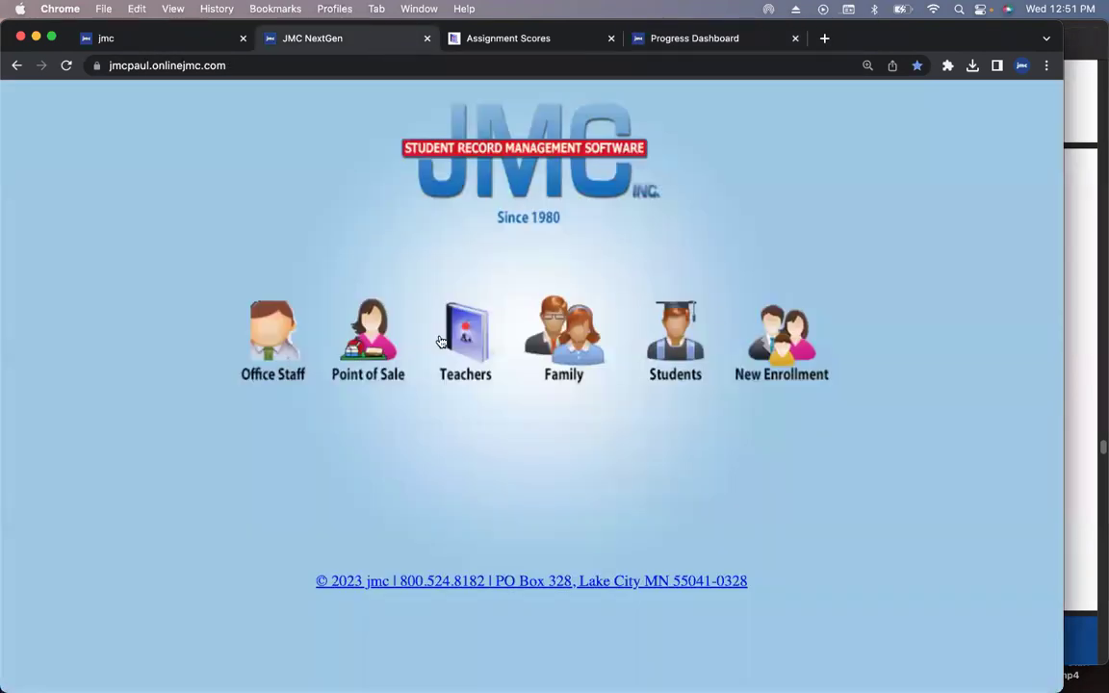
right_click(575, 320)
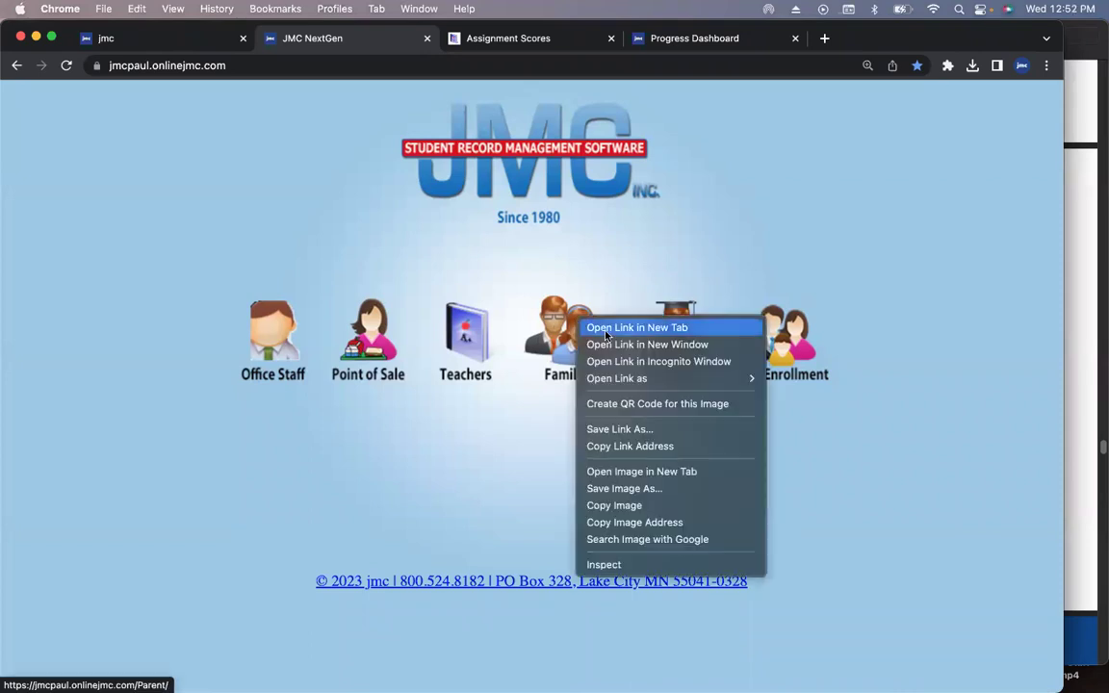
click(606, 328)
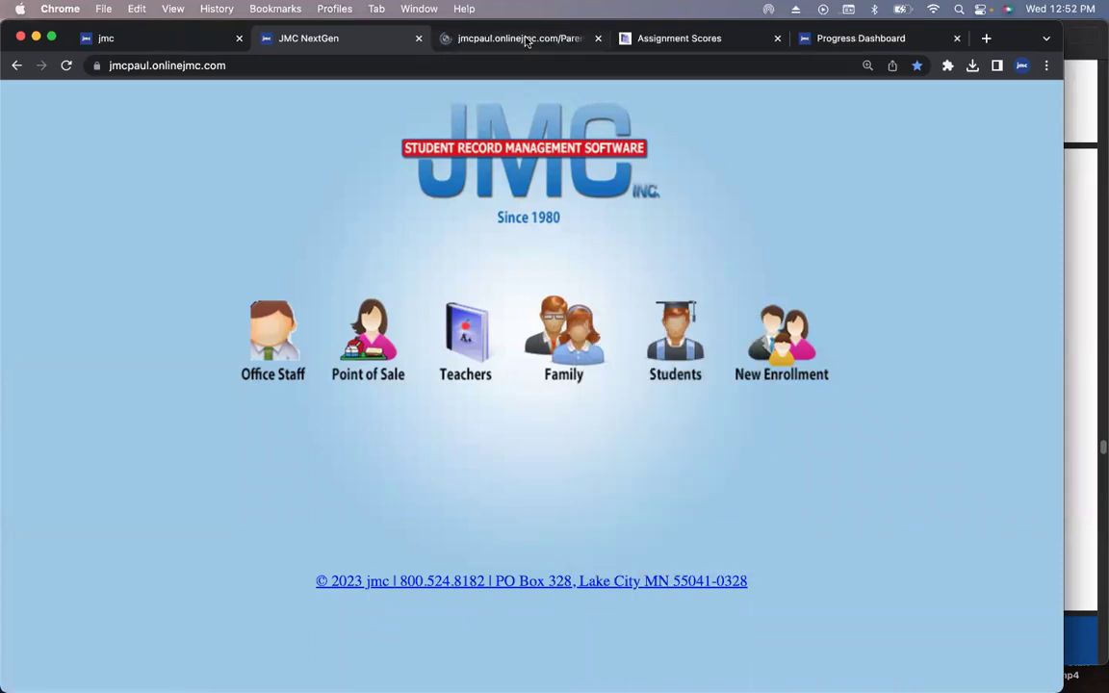
click(524, 39)
click(422, 360)
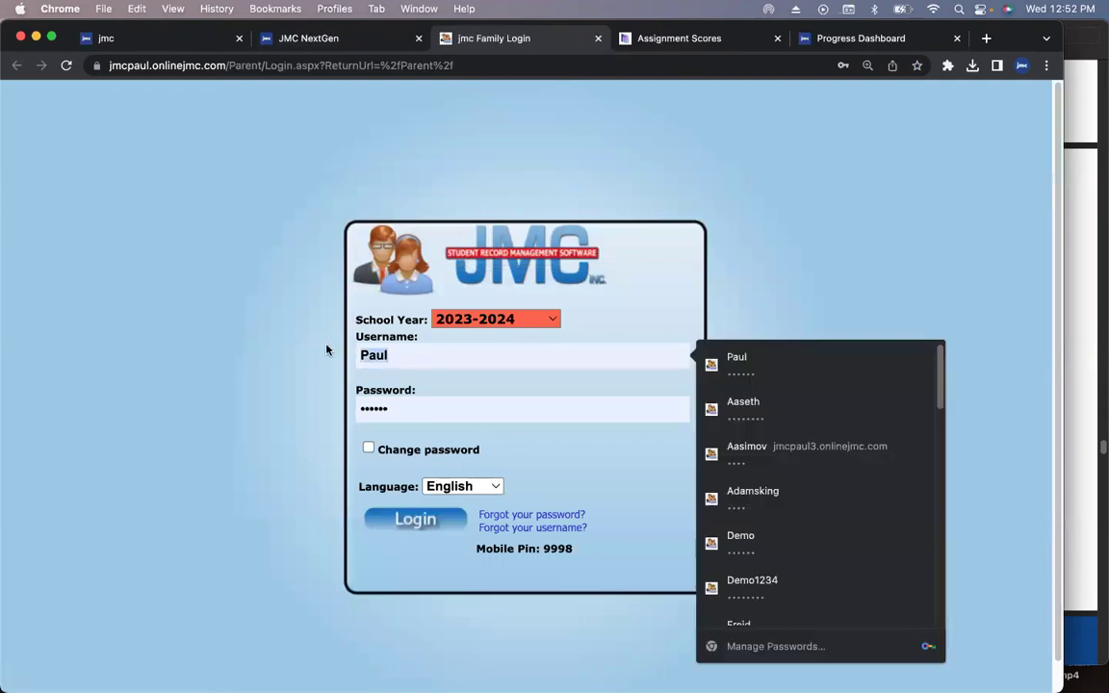
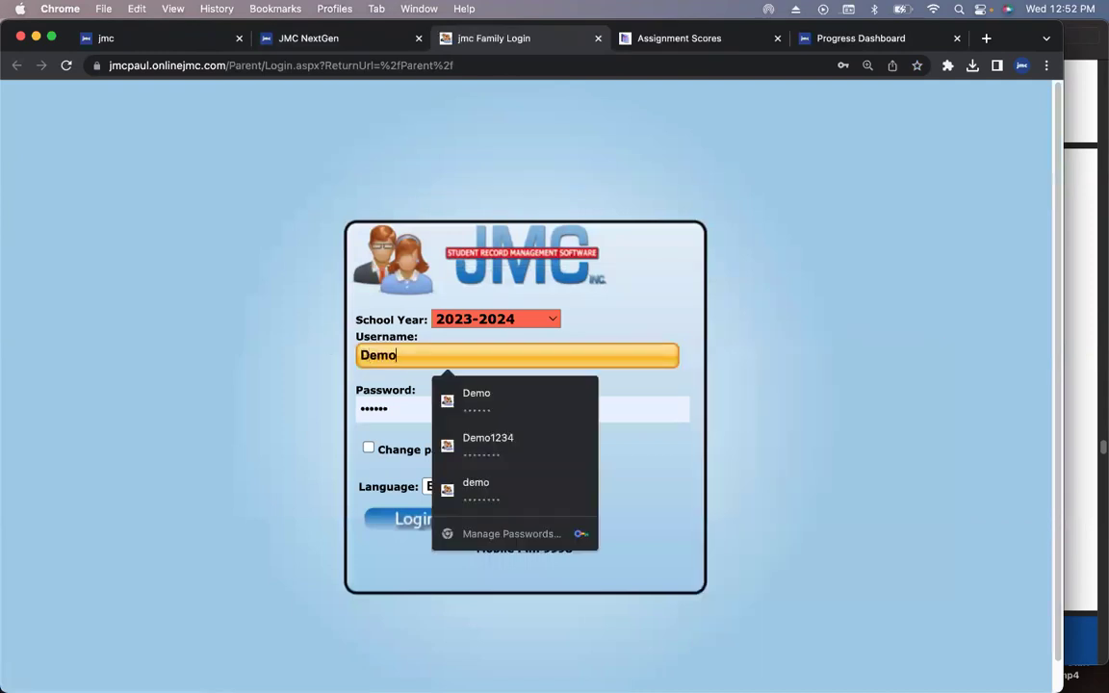
key(Return)
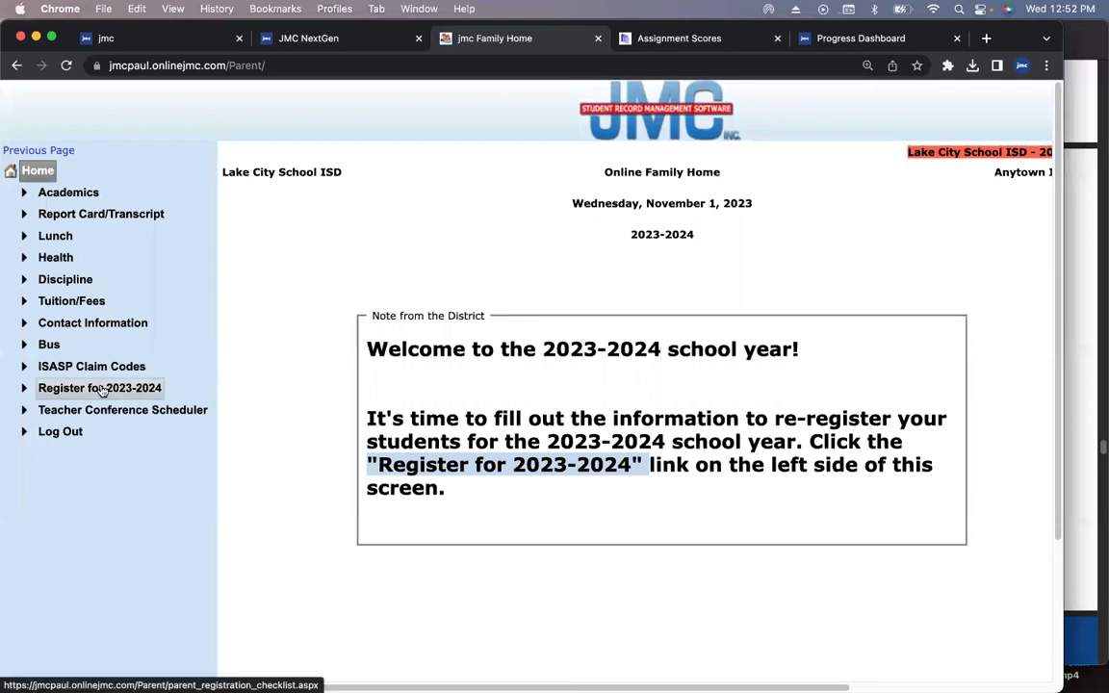
- Go to Register for 2023-2024 > Sign Forms, dismiss the instructions, and copy the page URL
click(102, 389)
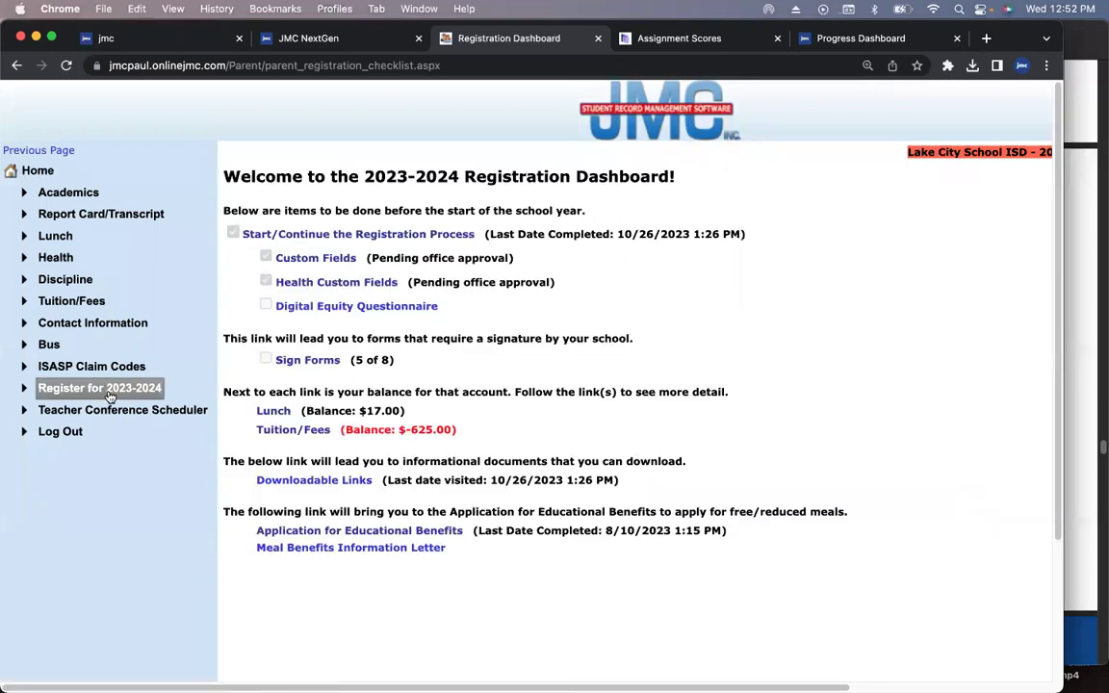
click(300, 361)
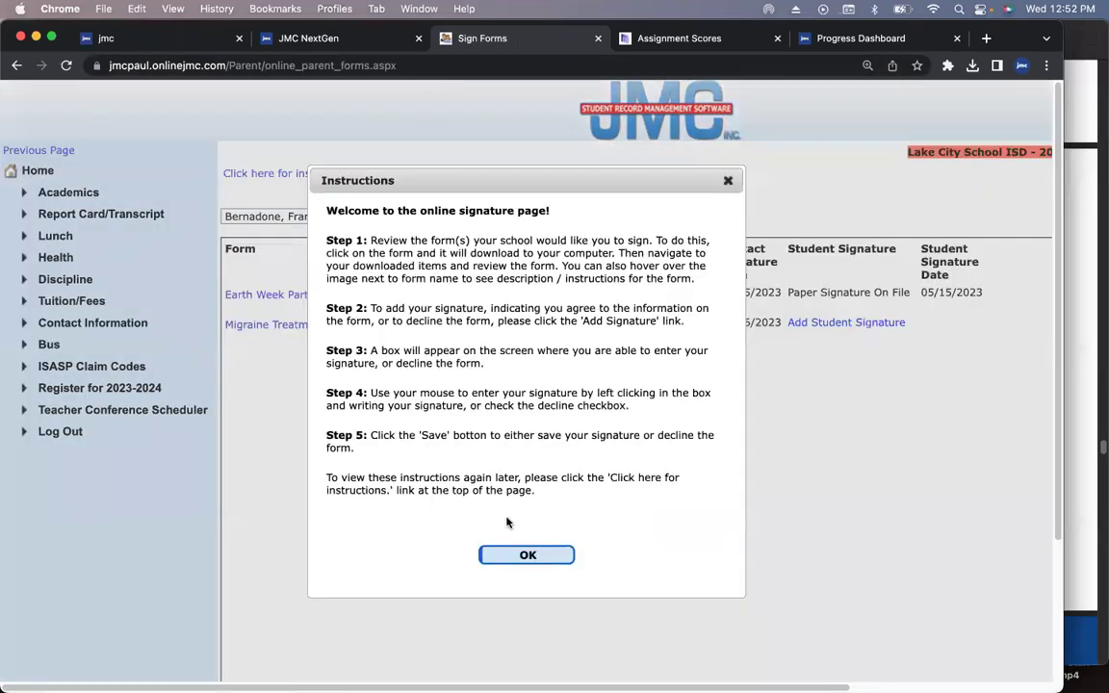
click(527, 554)
click(411, 65)
key(cmd+c)
key(BackSpace)
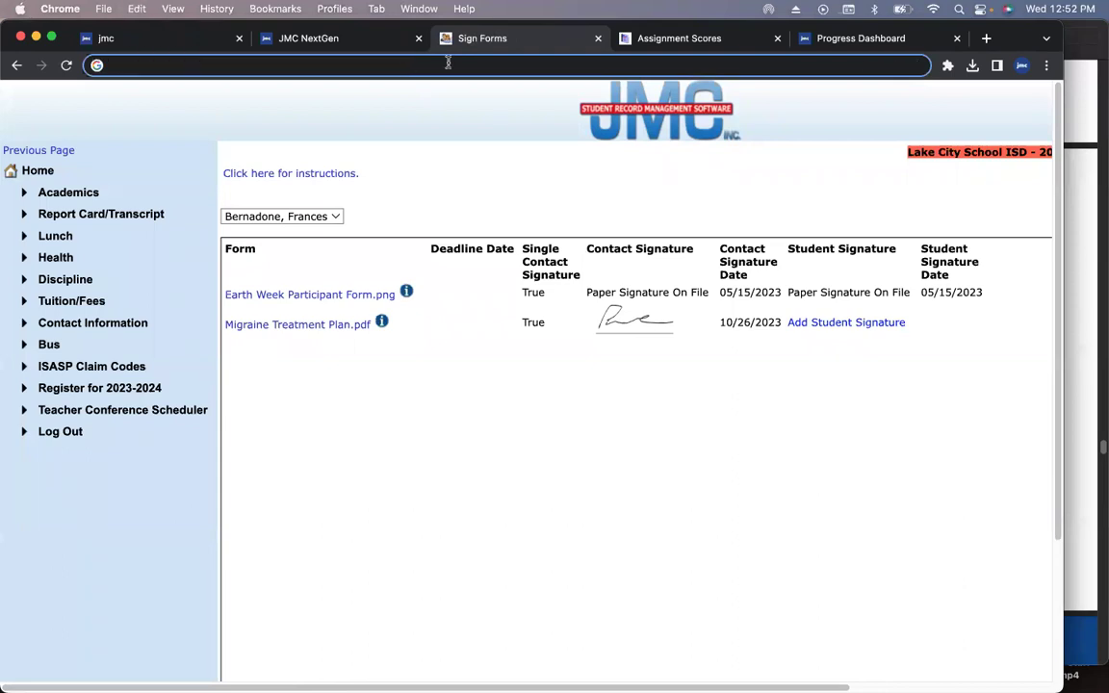
- Paste the Sign Forms link into the family email message, then close the email unsent
click(823, 40)
click(363, 435)
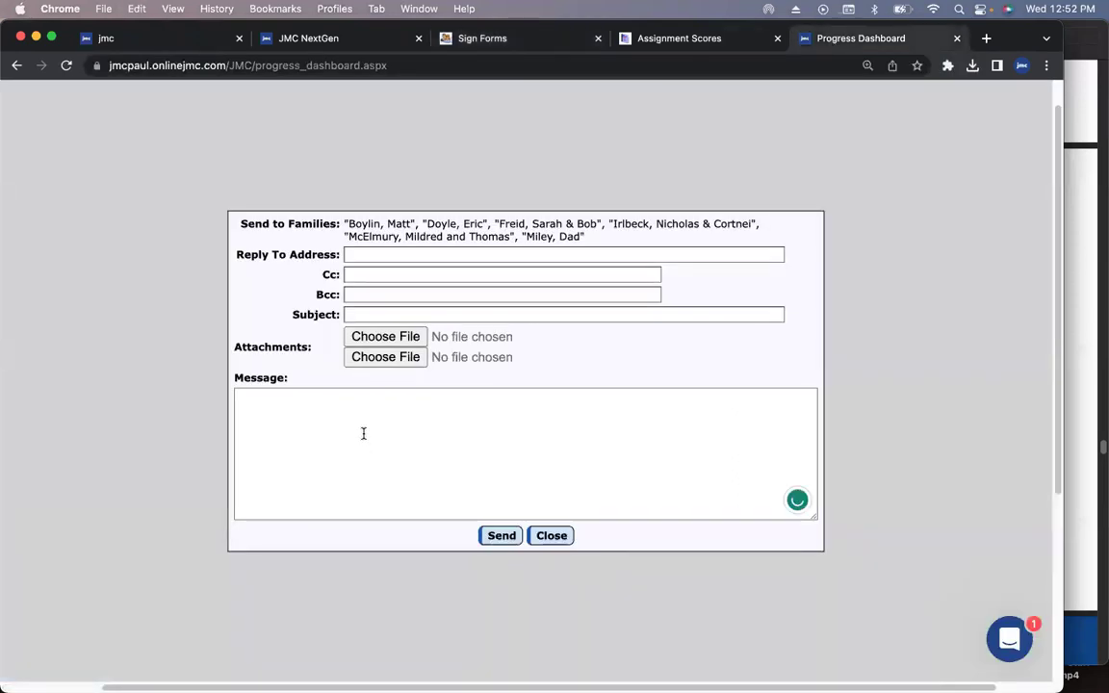
key(cmd+v)
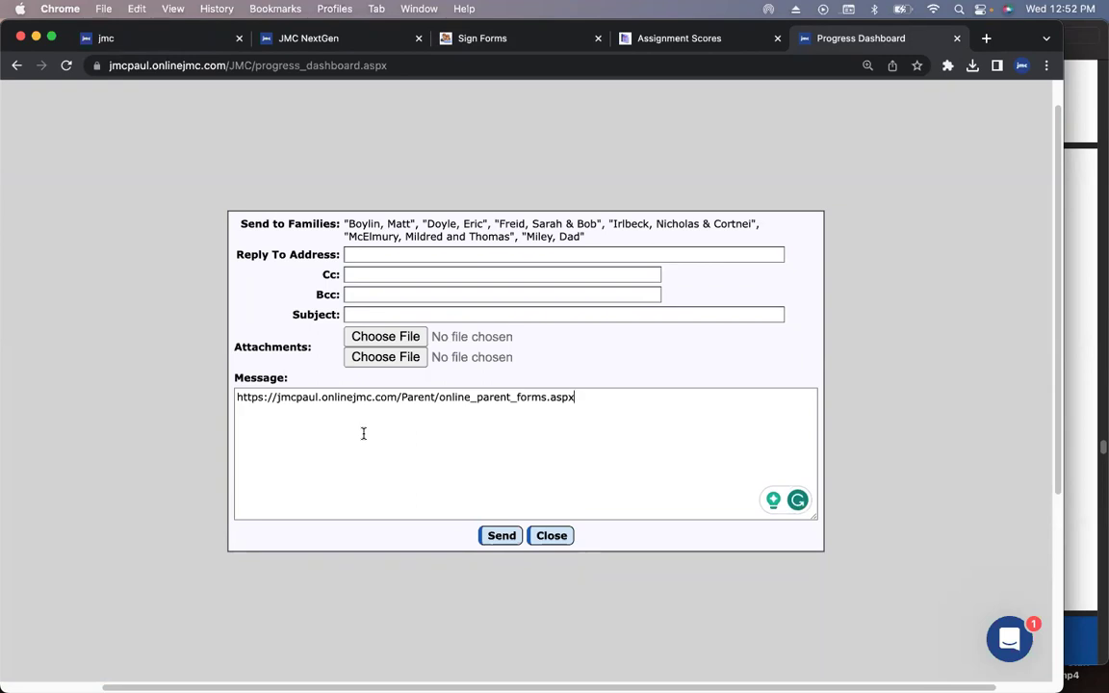
click(556, 535)
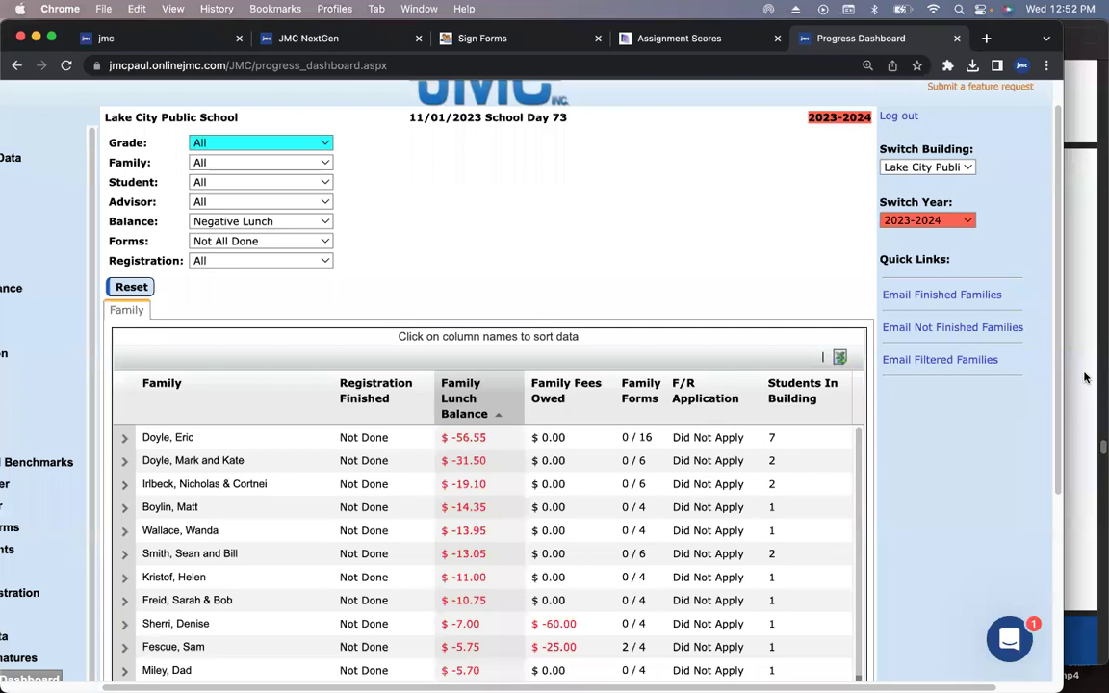
- Return to the Sign Forms page in the browser
click(1083, 376)
click(10, 202)
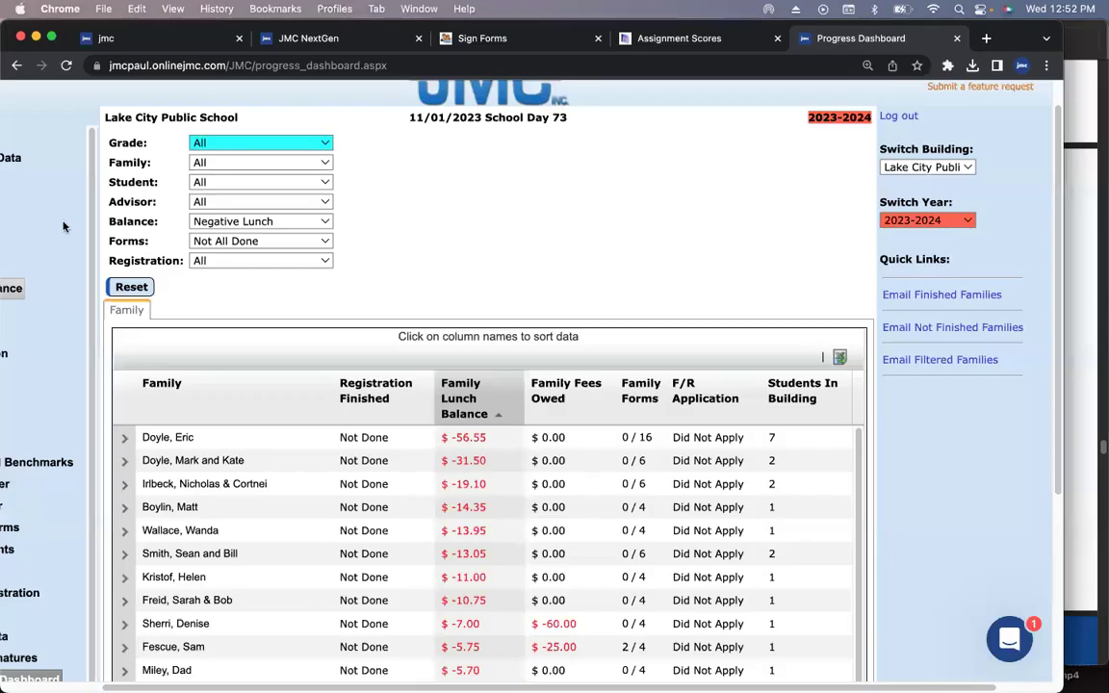
click(549, 39)
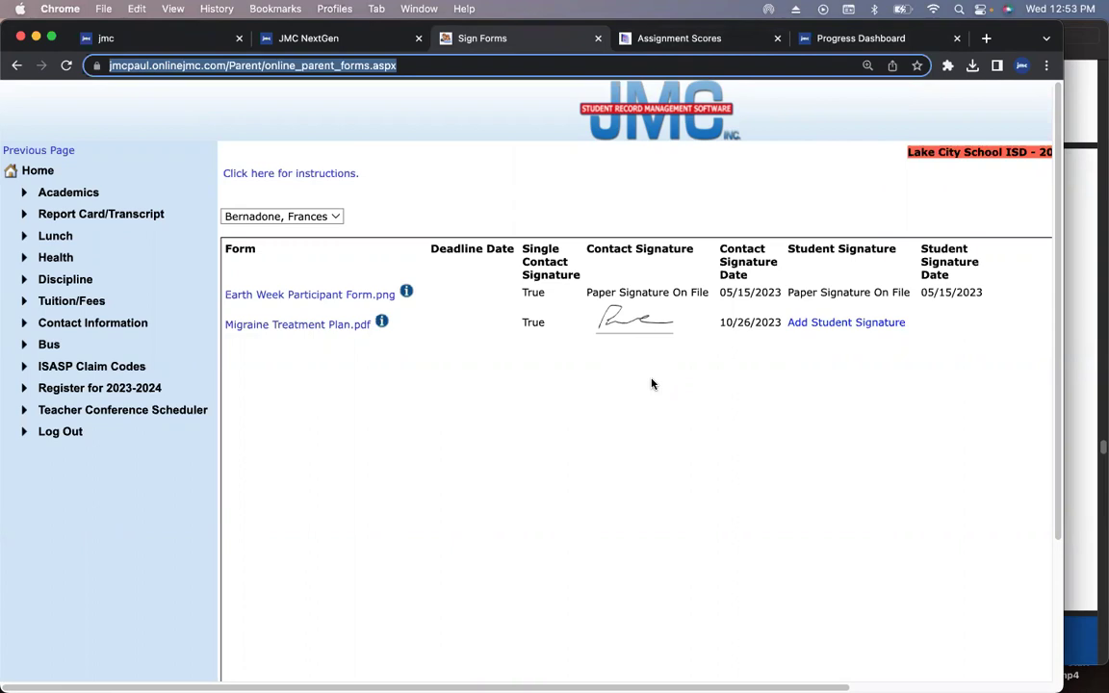
- Scroll the deck to page 41, 'The floor is yours!', then bring the Sign Forms page forward
click(1069, 376)
scroll(486, 342, down, 5)
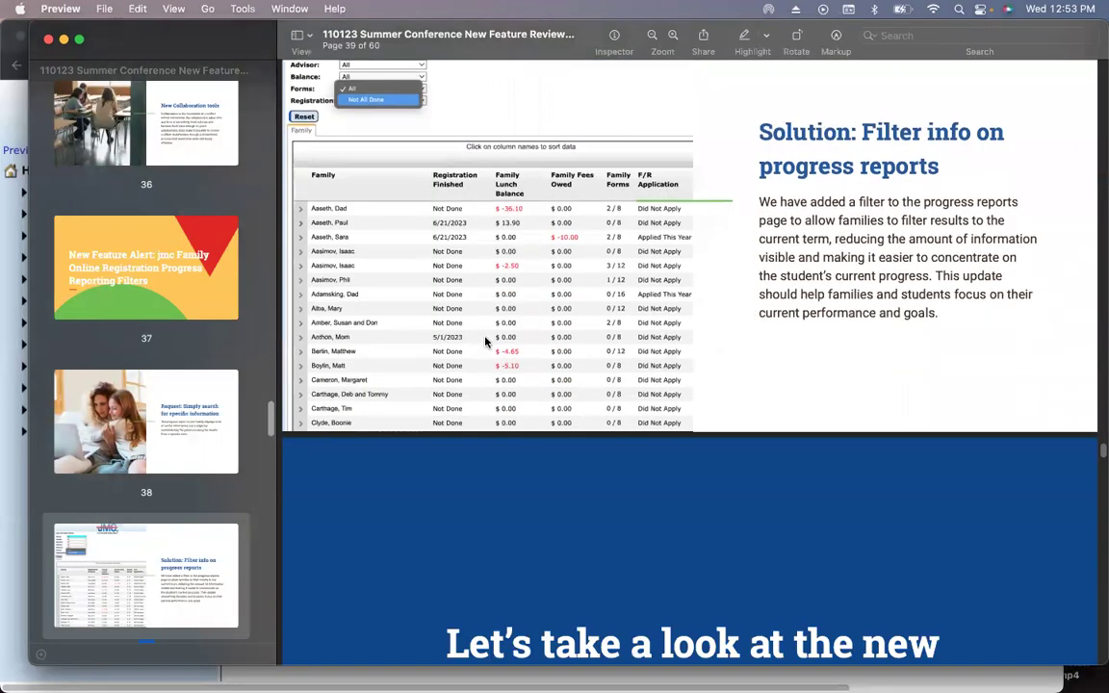
scroll(486, 342, down, 10)
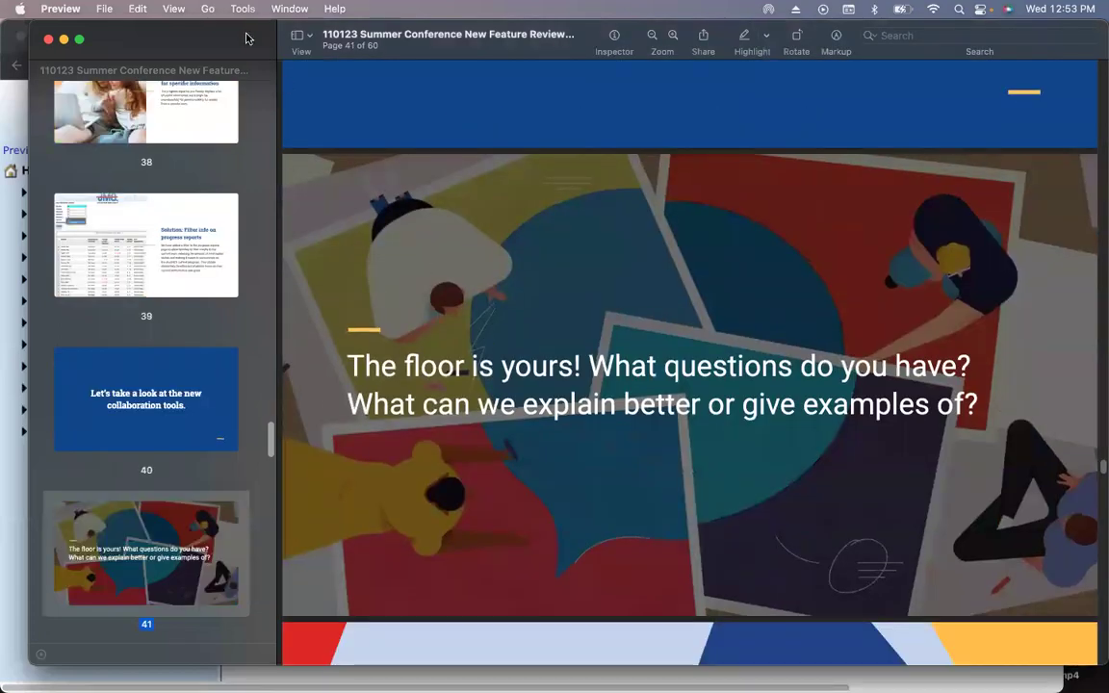
click(8, 524)
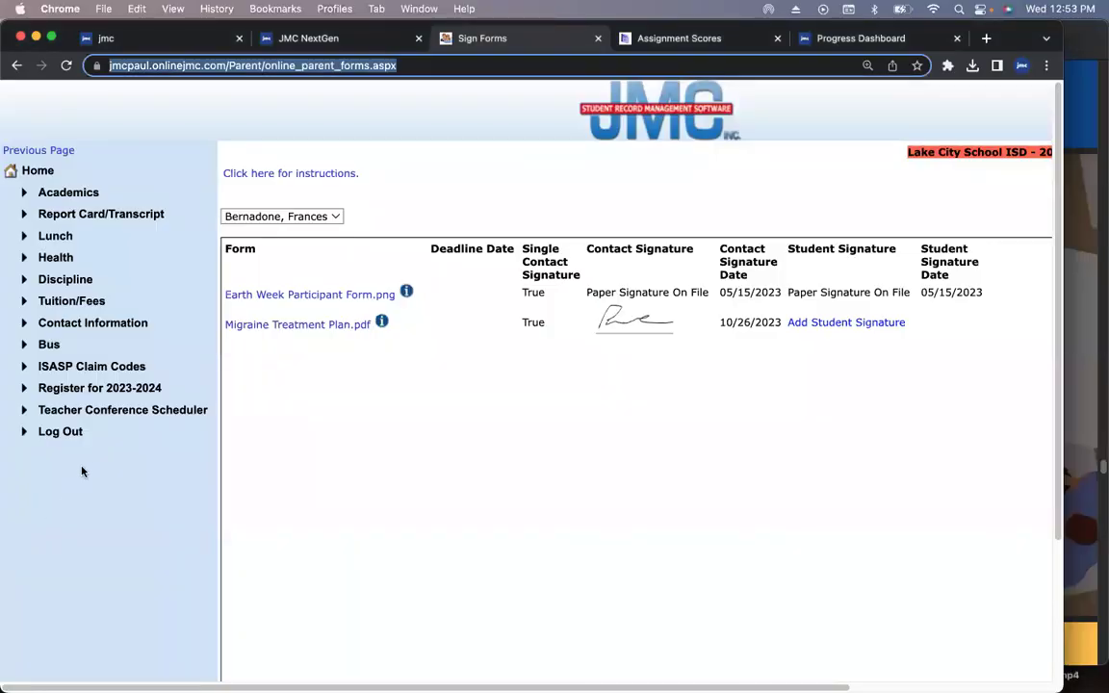
- Show the Progress Dashboard balance table, then switch back to Preview on page 41
click(845, 41)
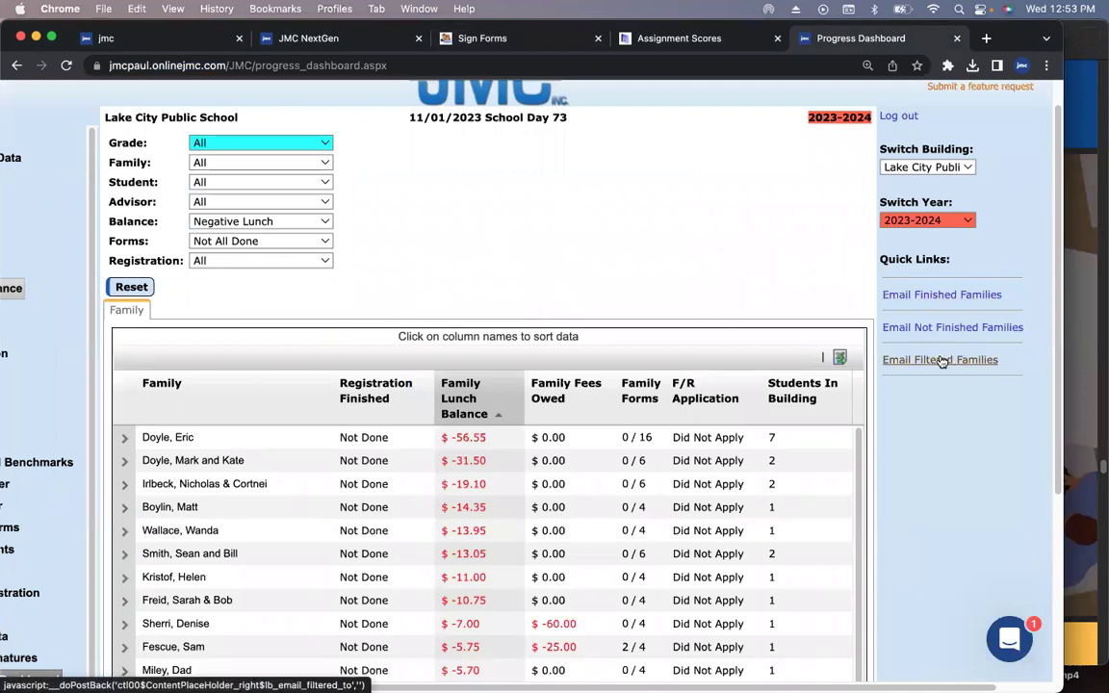
key(super+Tab)
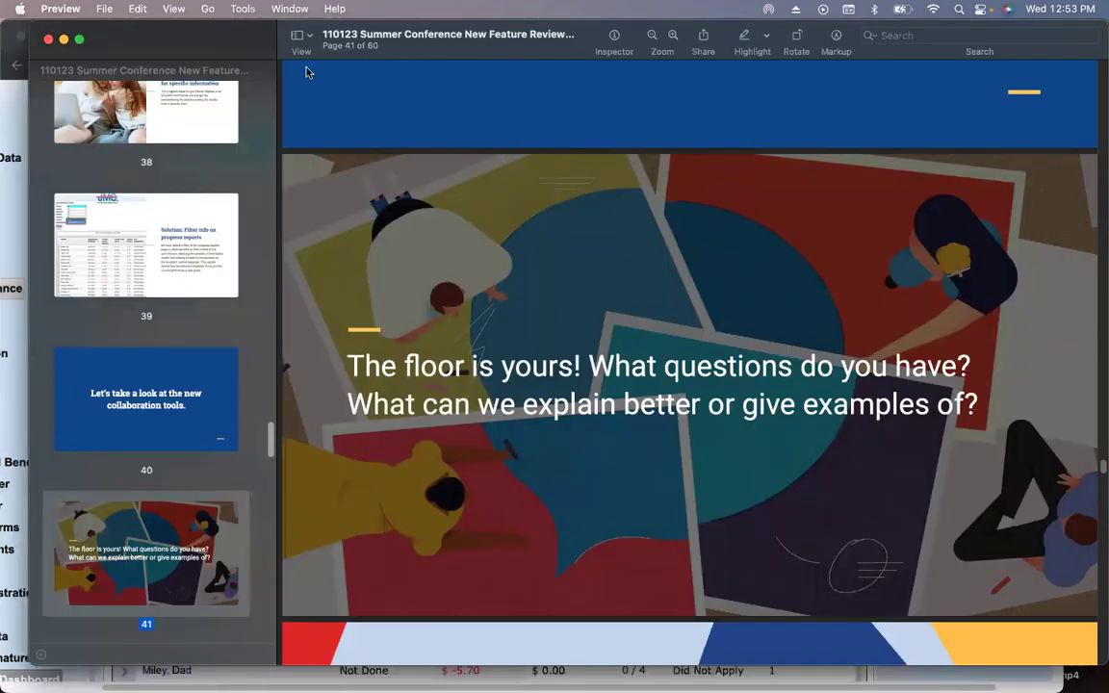
- Start a View > Slideshow of the deck and advance to the next slide
click(165, 8)
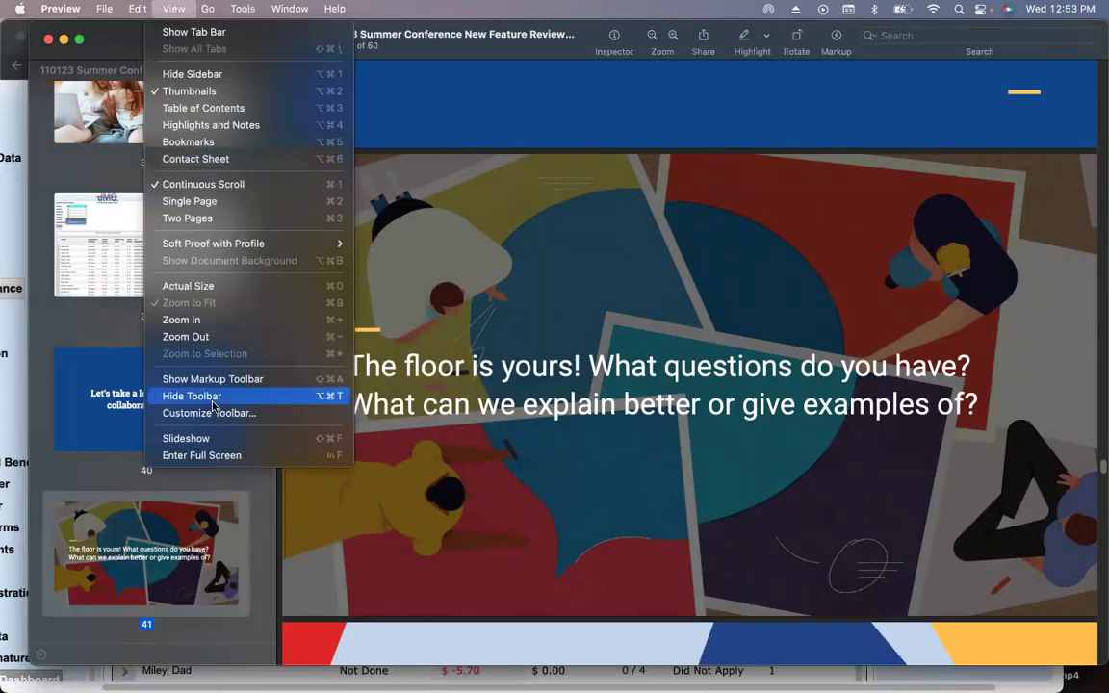
click(213, 446)
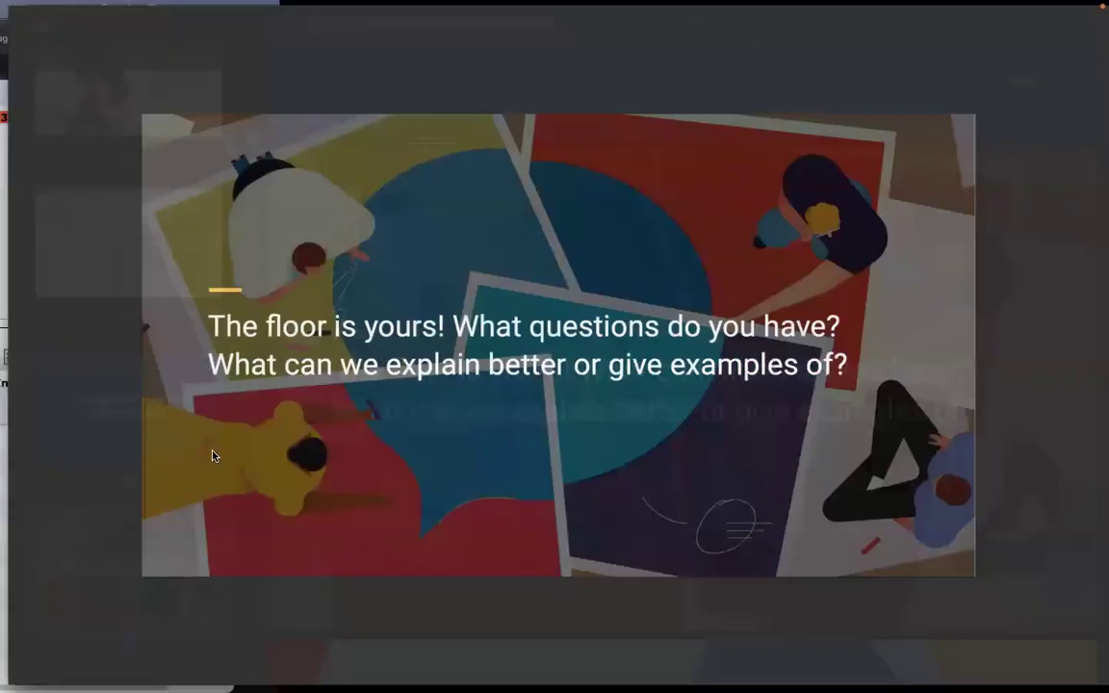
key(Right)
key(Right)
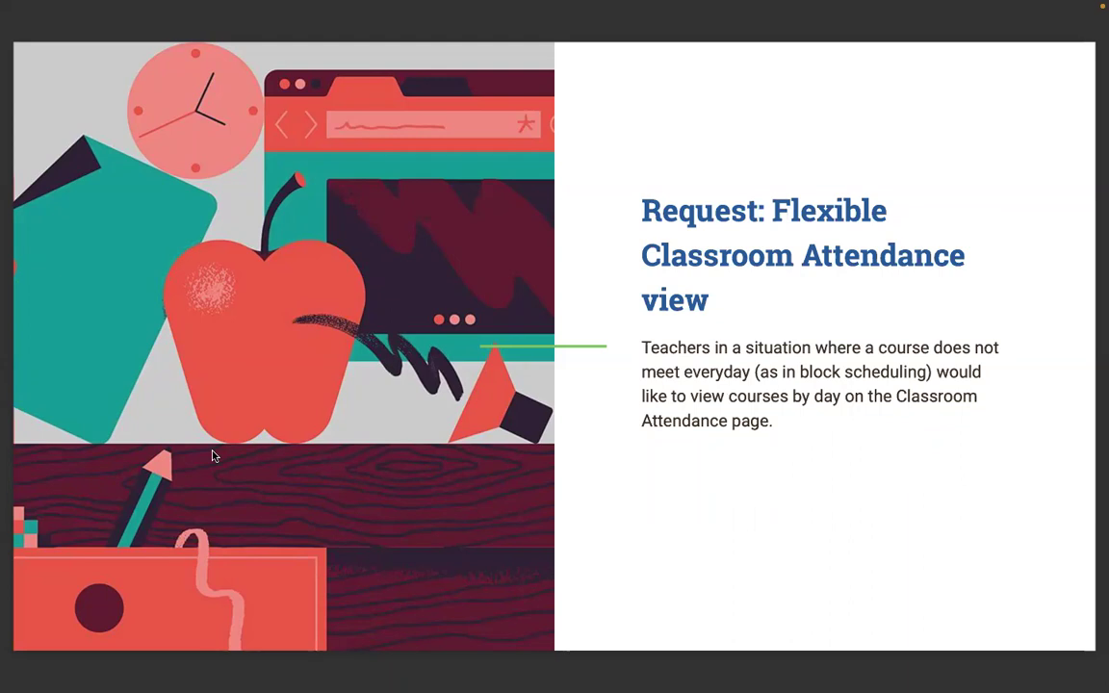
- Advance past the Days in Cycle slide to 'Solution: New filter options' for Student Lists
key(Right)
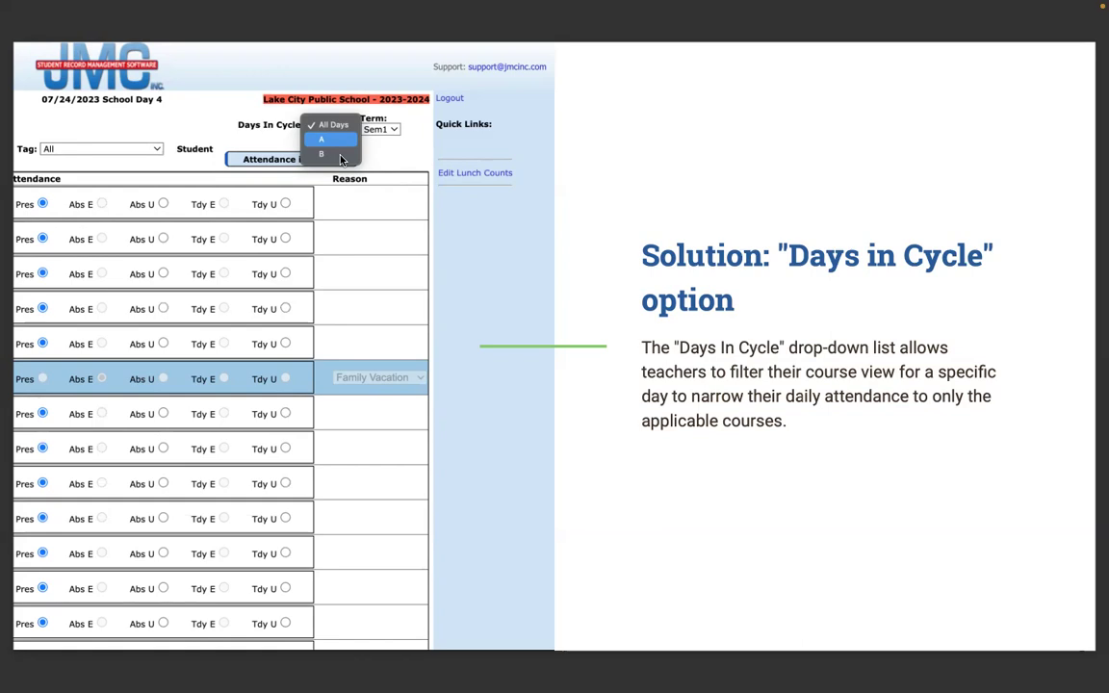
key(Right)
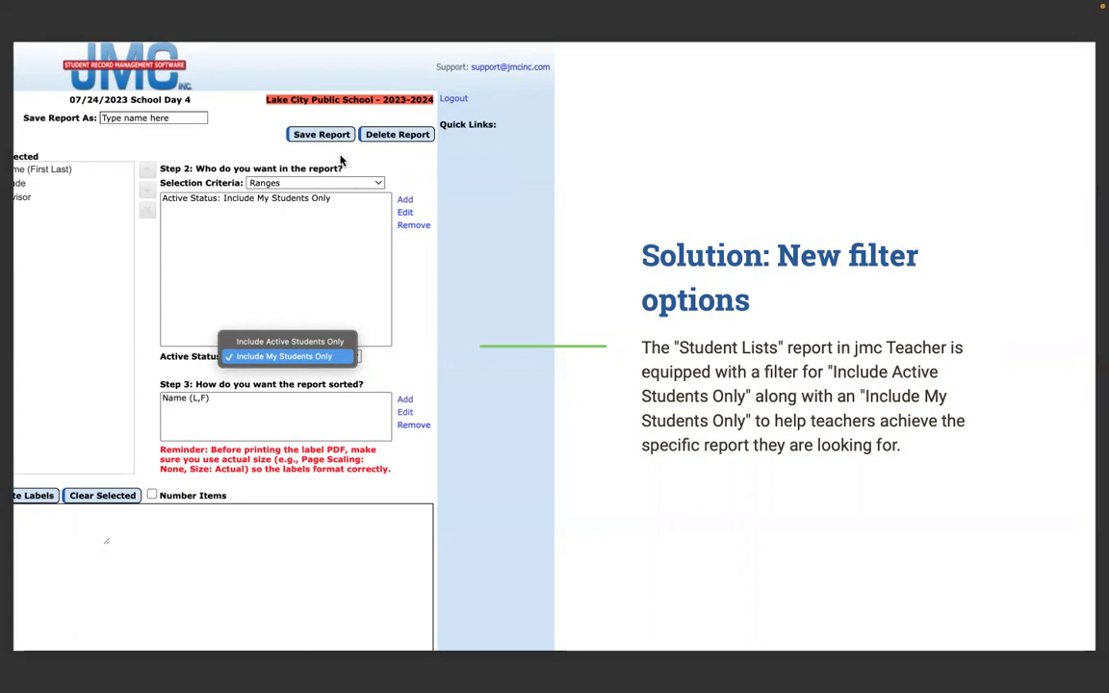
- Exit full screen and switch to the Assignment Scores page in the browser
key(Escape)
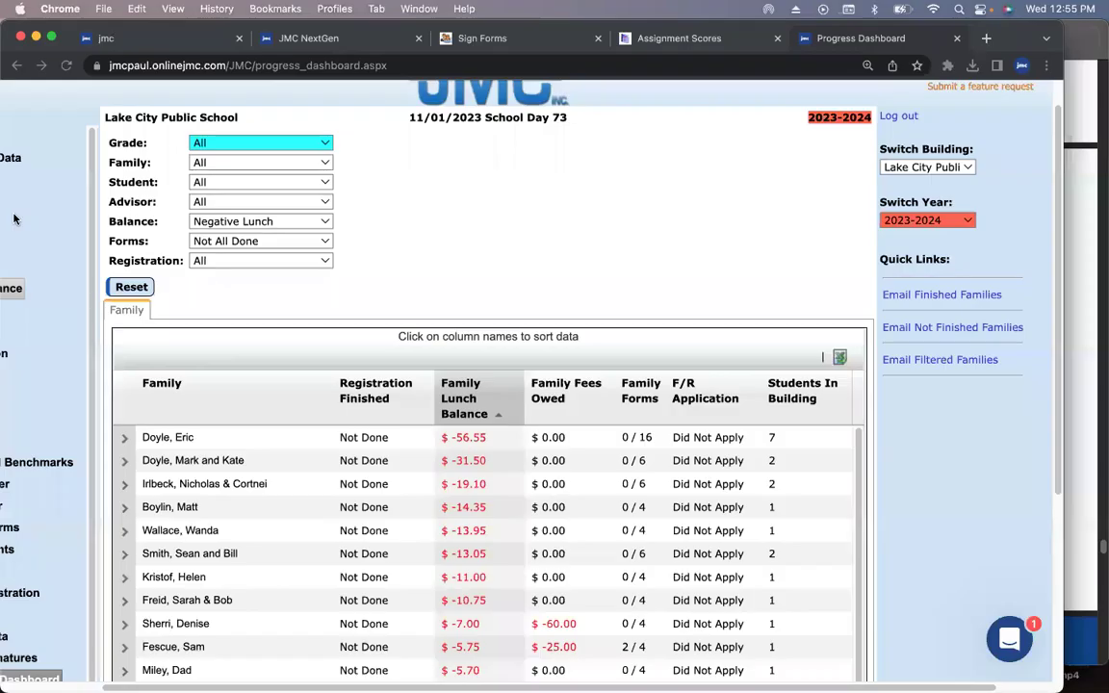
click(12, 197)
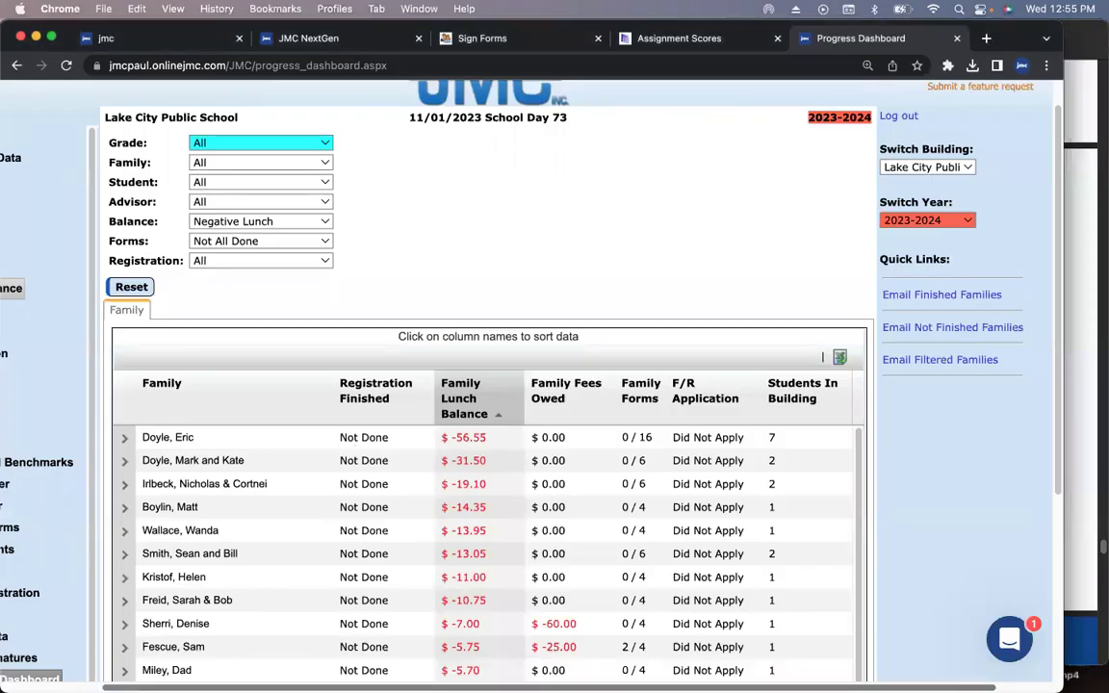
scroll(297, 302, left, 3)
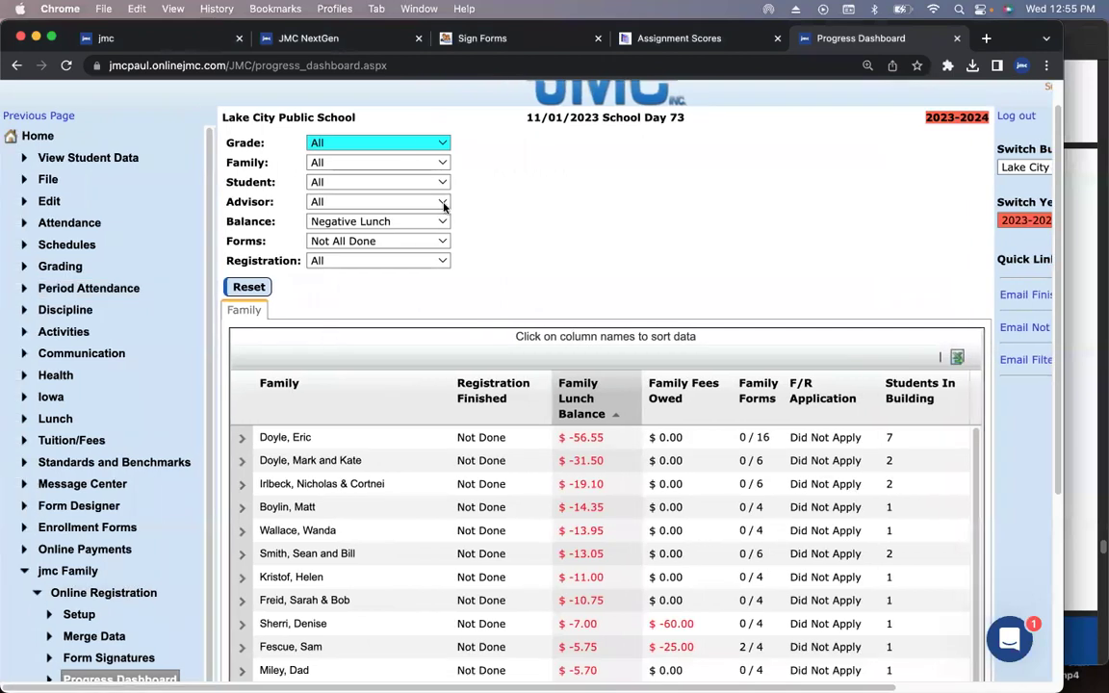
click(674, 39)
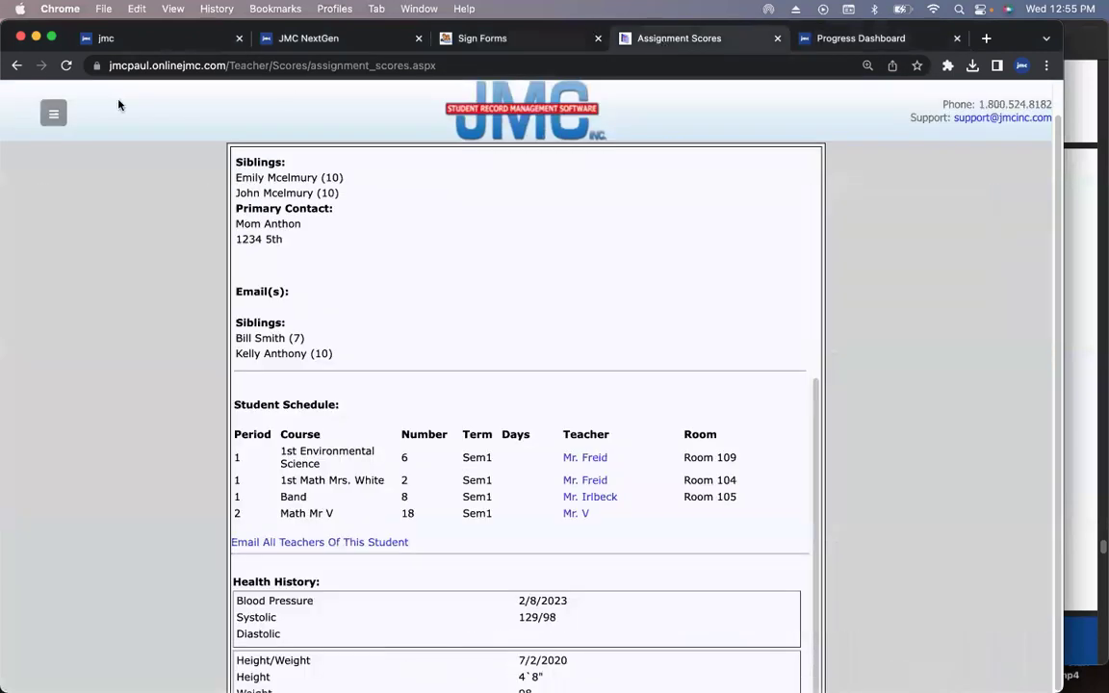
scroll(92, 193, left, 3)
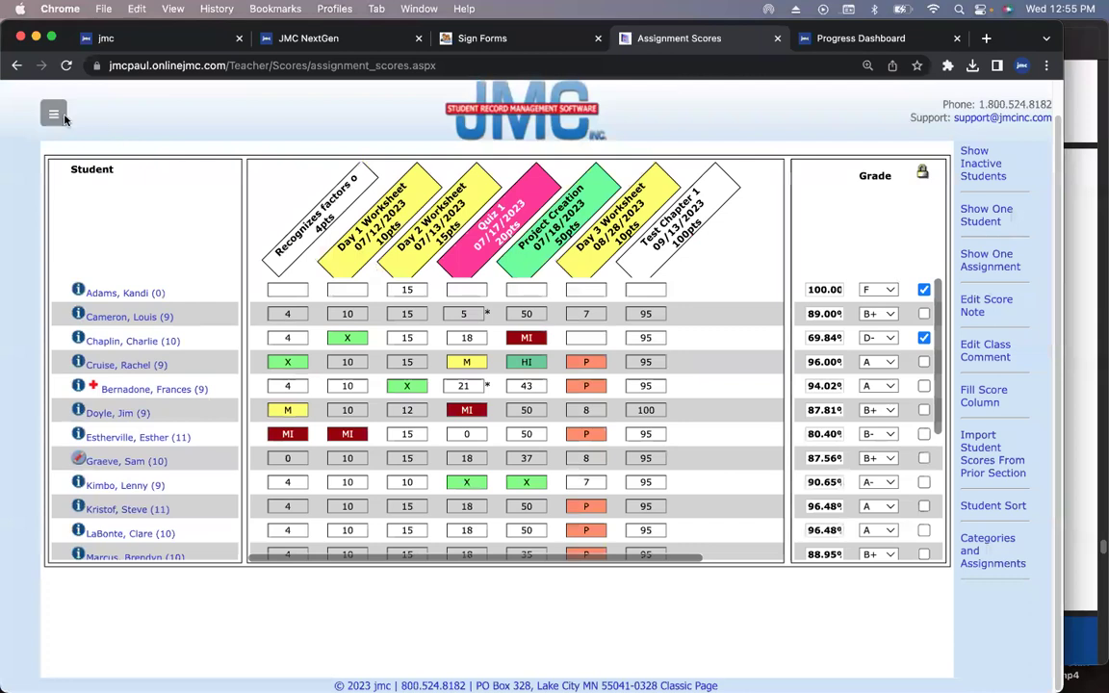
- Open Reports > Student Lists, keep Active Status at Include My Students Only, then return to slides
click(55, 111)
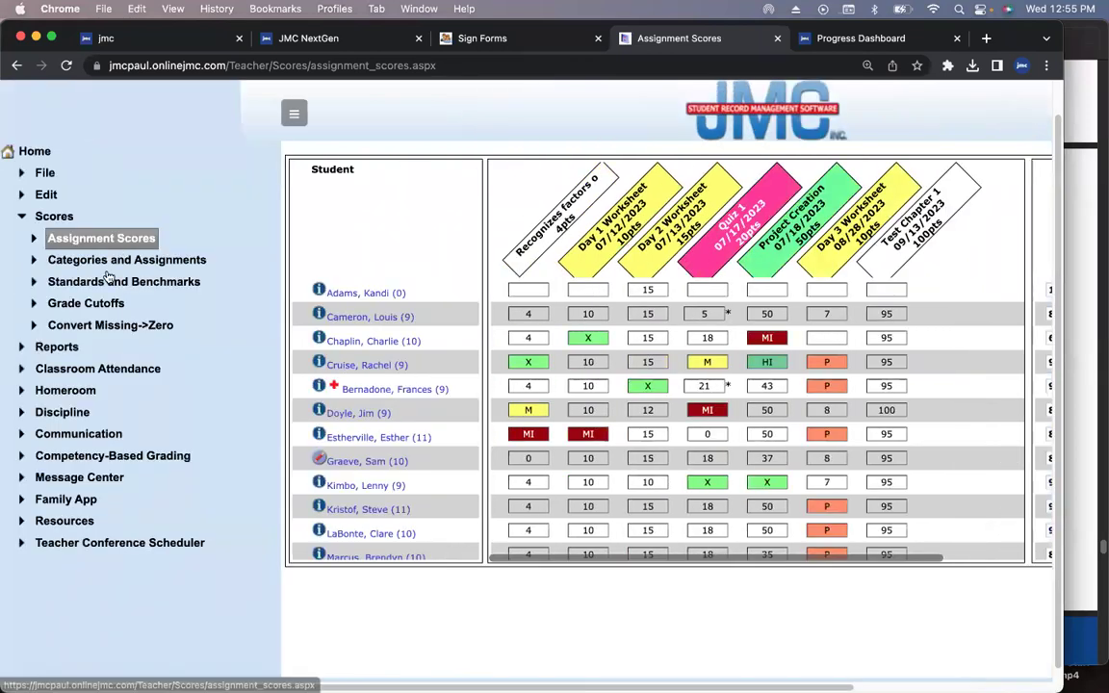
click(52, 350)
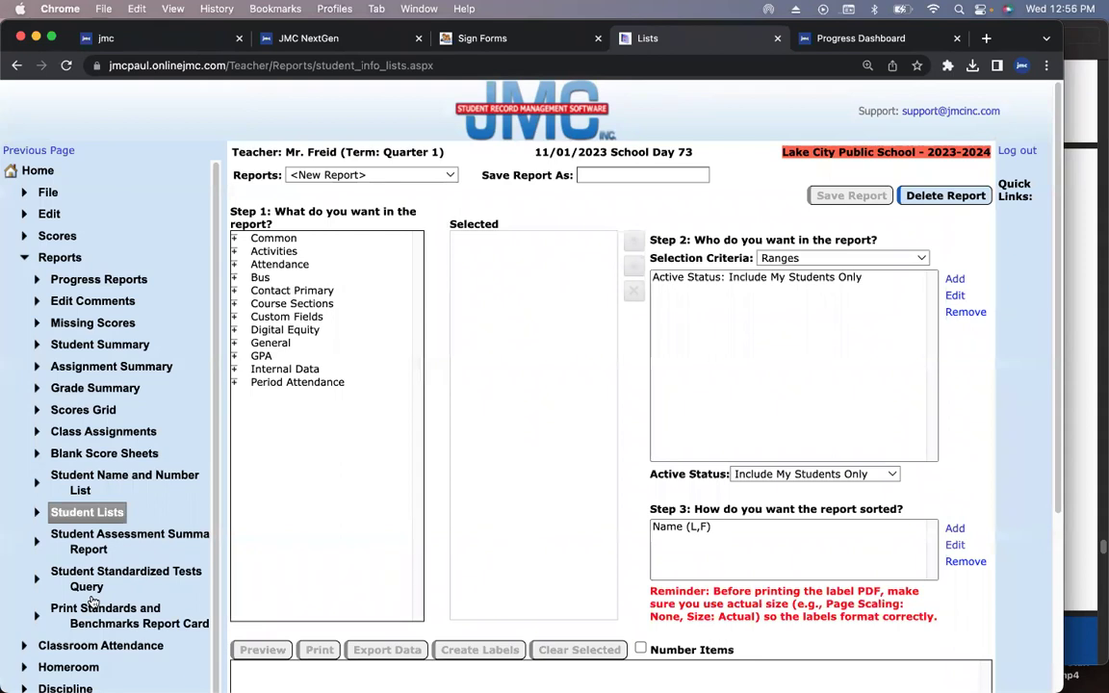
click(871, 475)
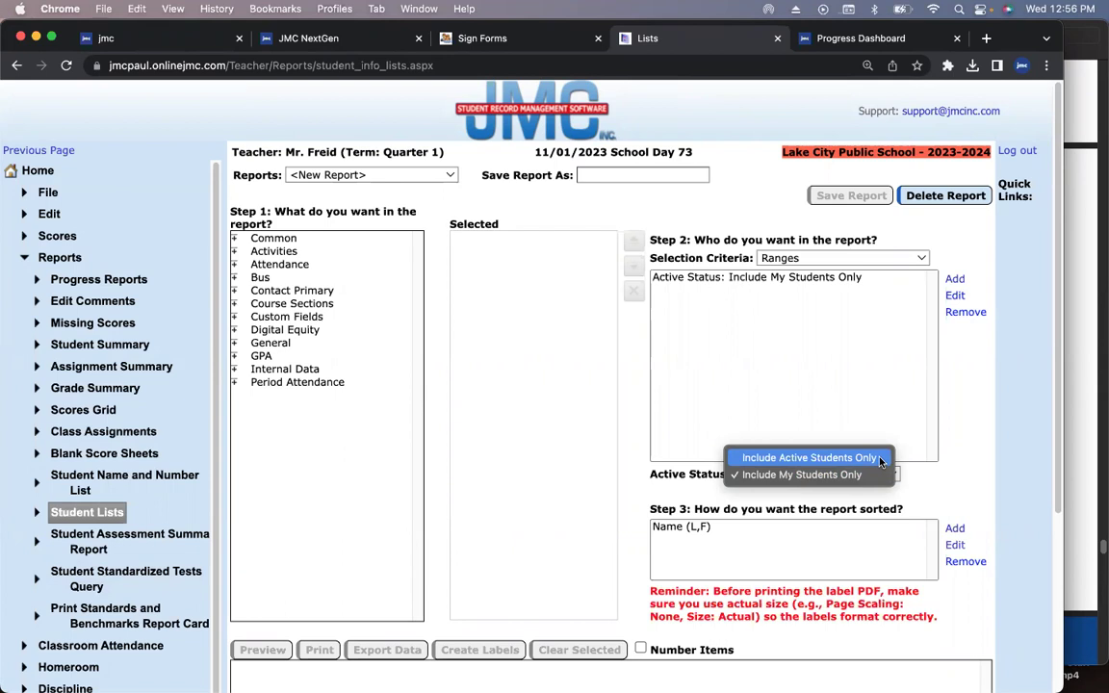
click(847, 475)
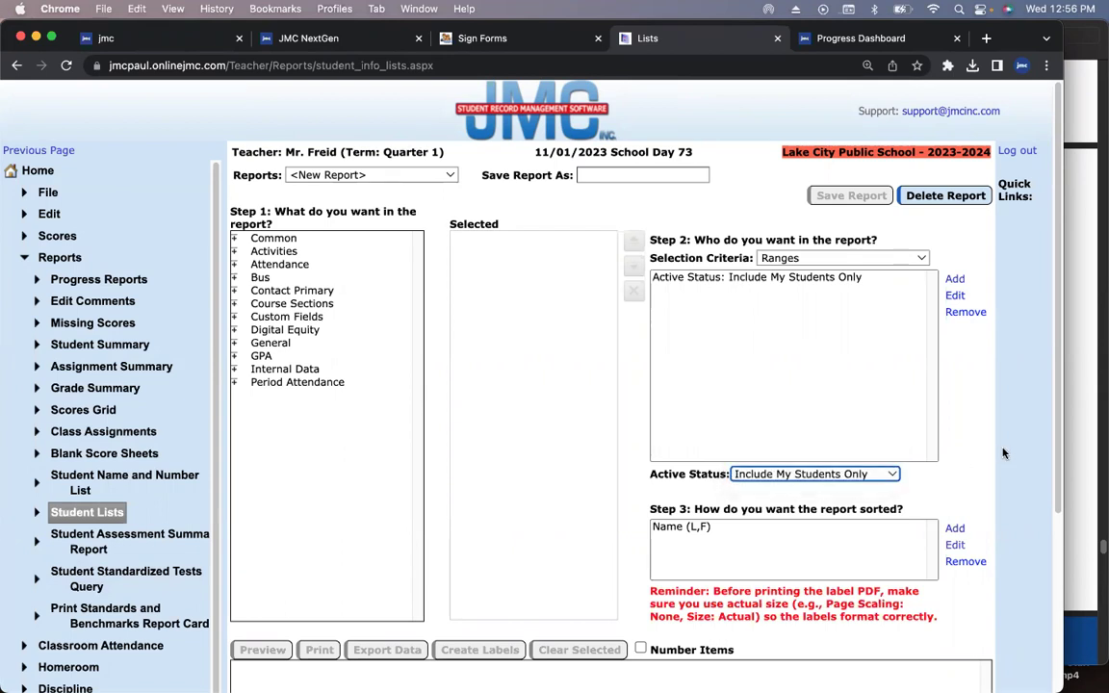
key(super+Tab)
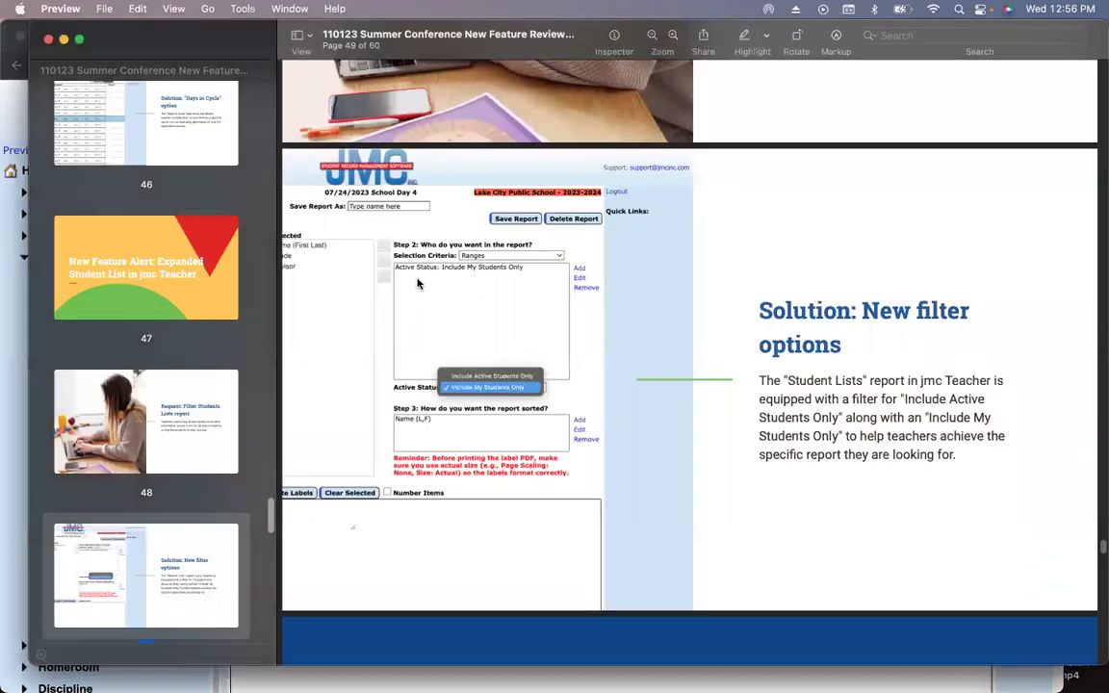
- Present the page-51 'The floor is yours!' Q&A slide, then return to Chrome's Student Lists page
scroll(409, 289, down, 10)
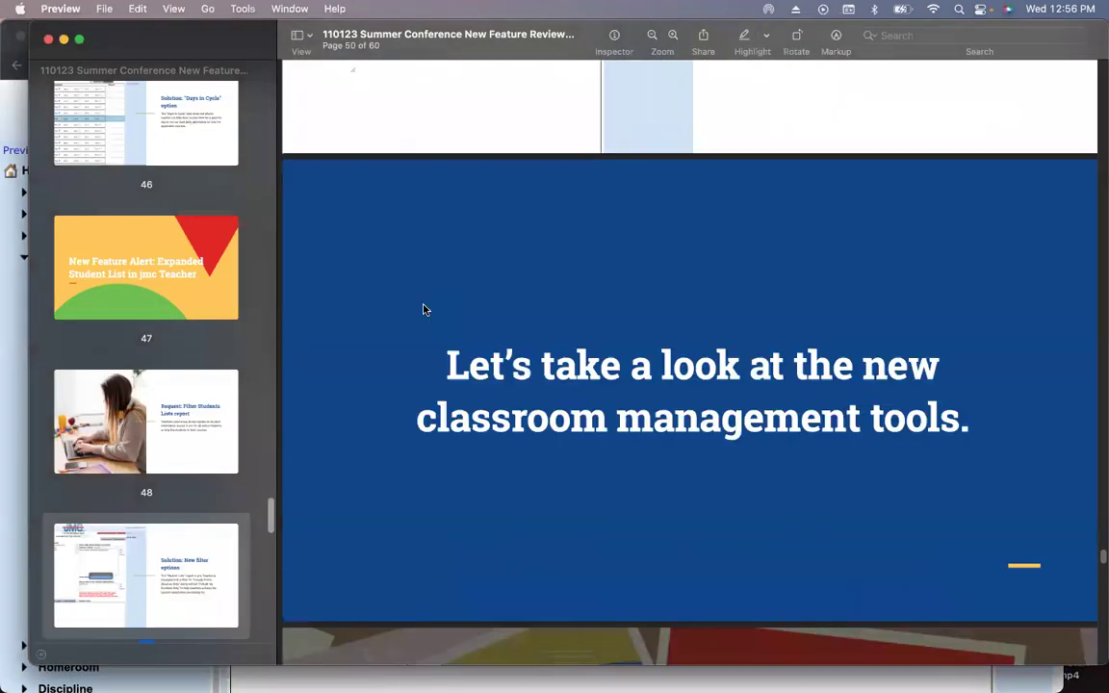
scroll(422, 309, down, 10)
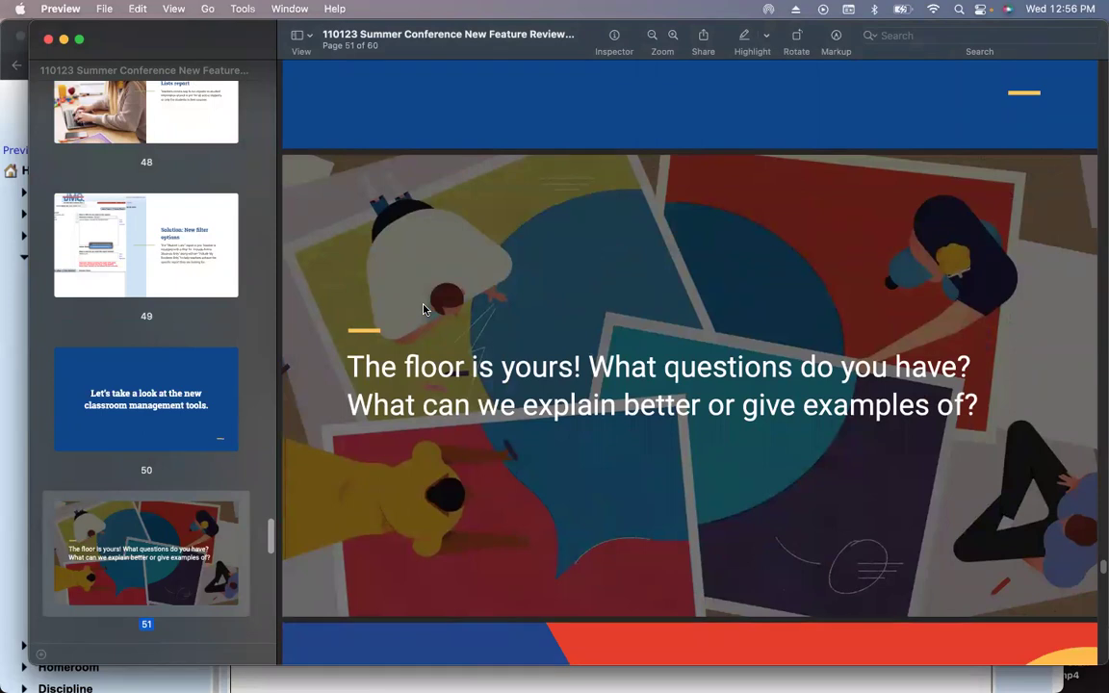
click(175, 10)
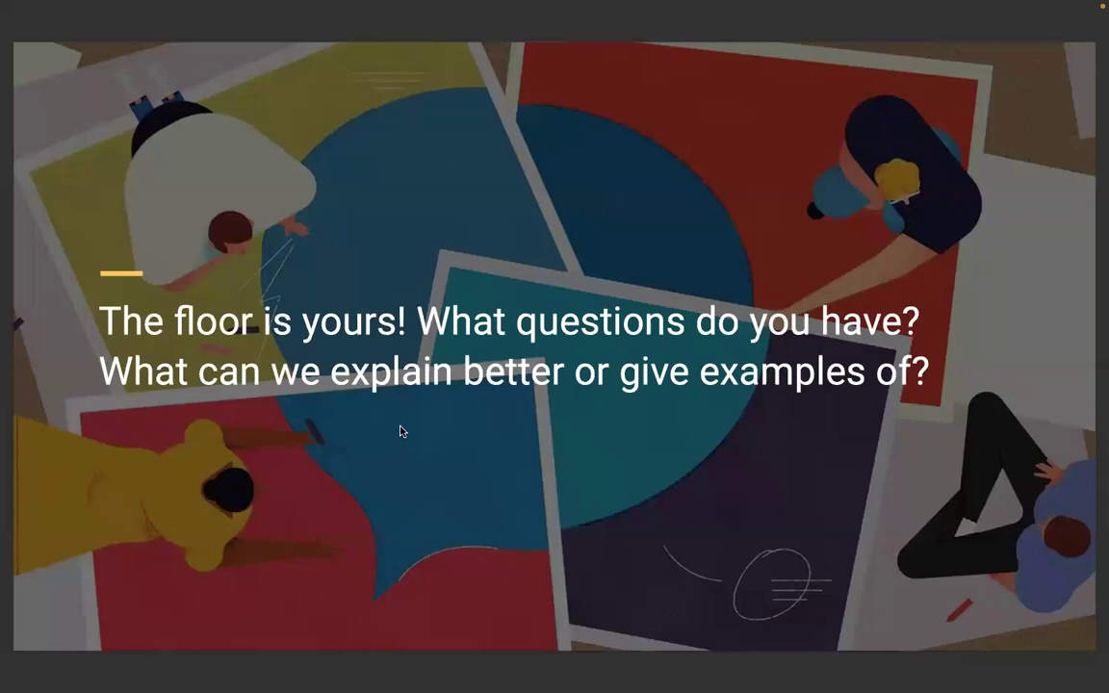
key(Escape)
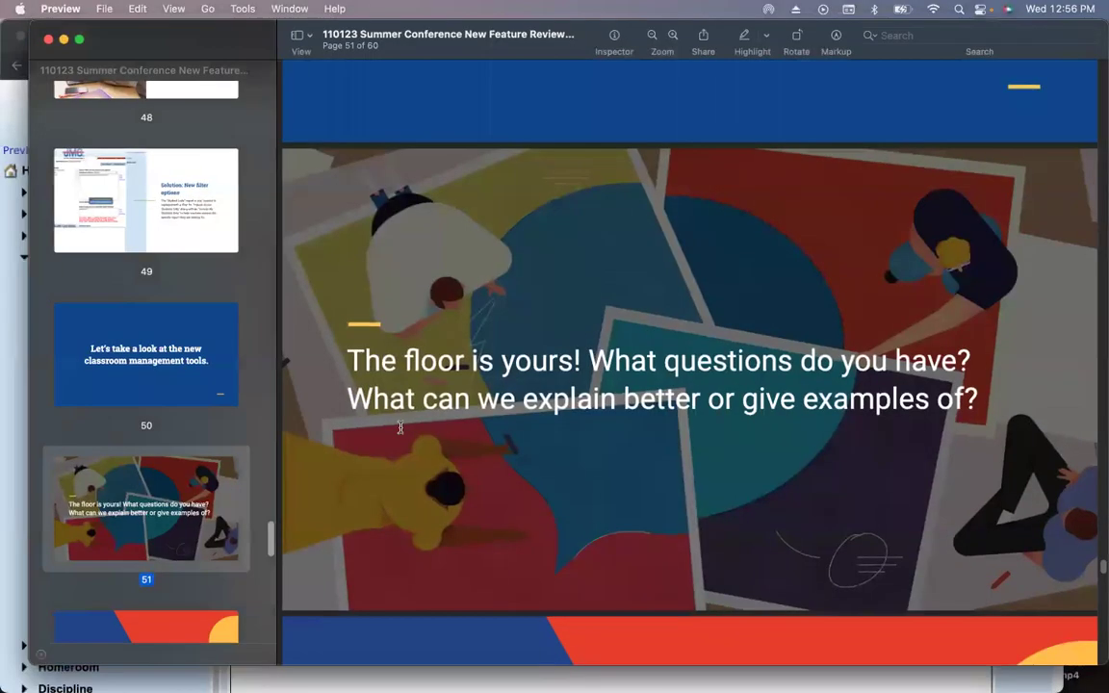
click(21, 362)
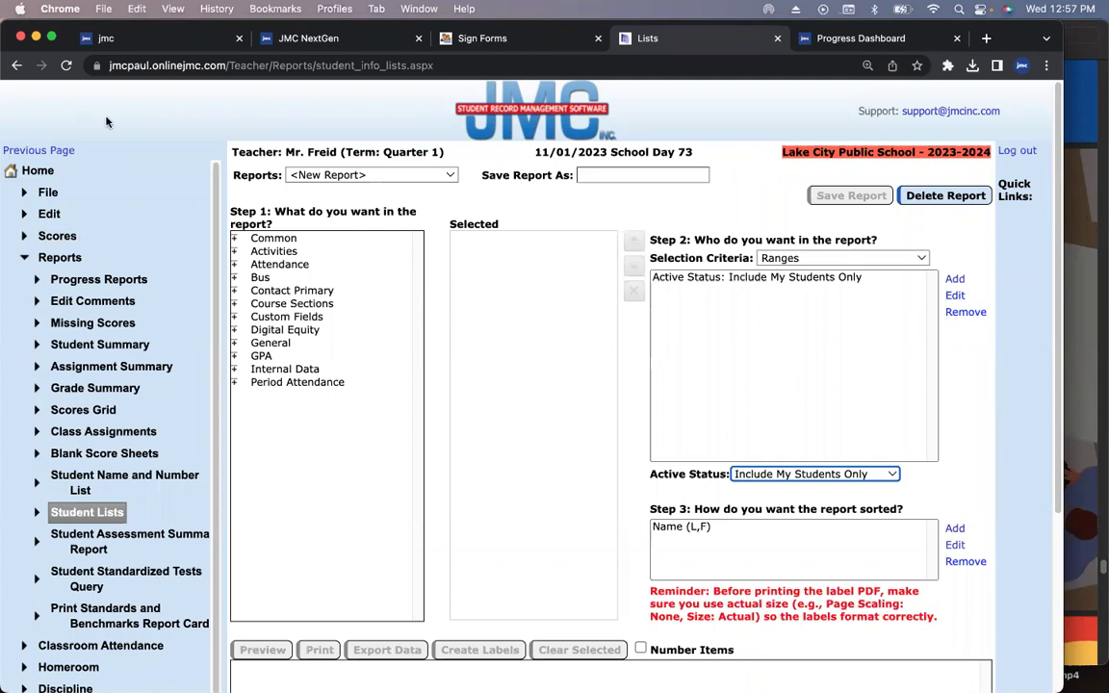
- Compare the new jmc homepage with the older JMC NextGen portal
click(137, 41)
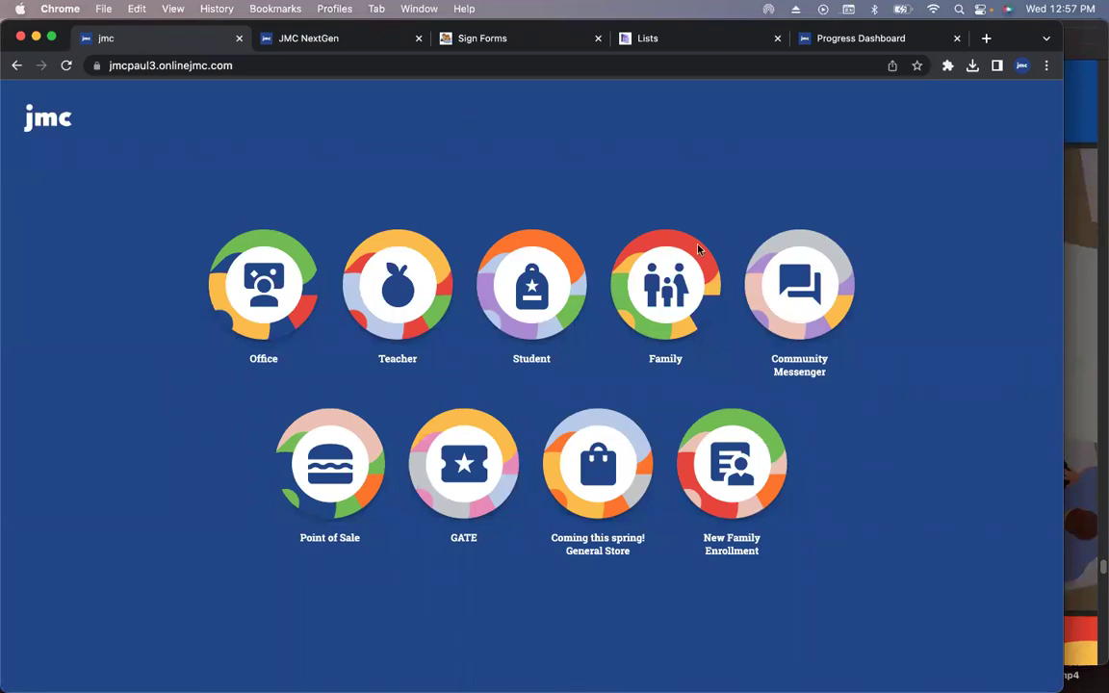
click(310, 41)
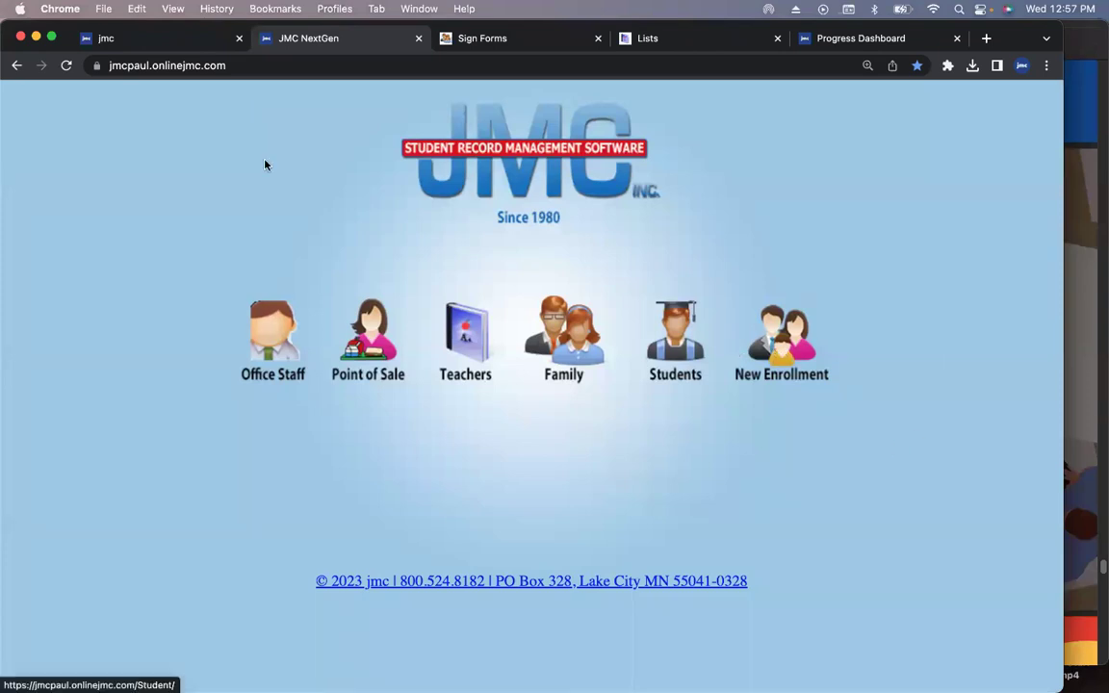
click(146, 40)
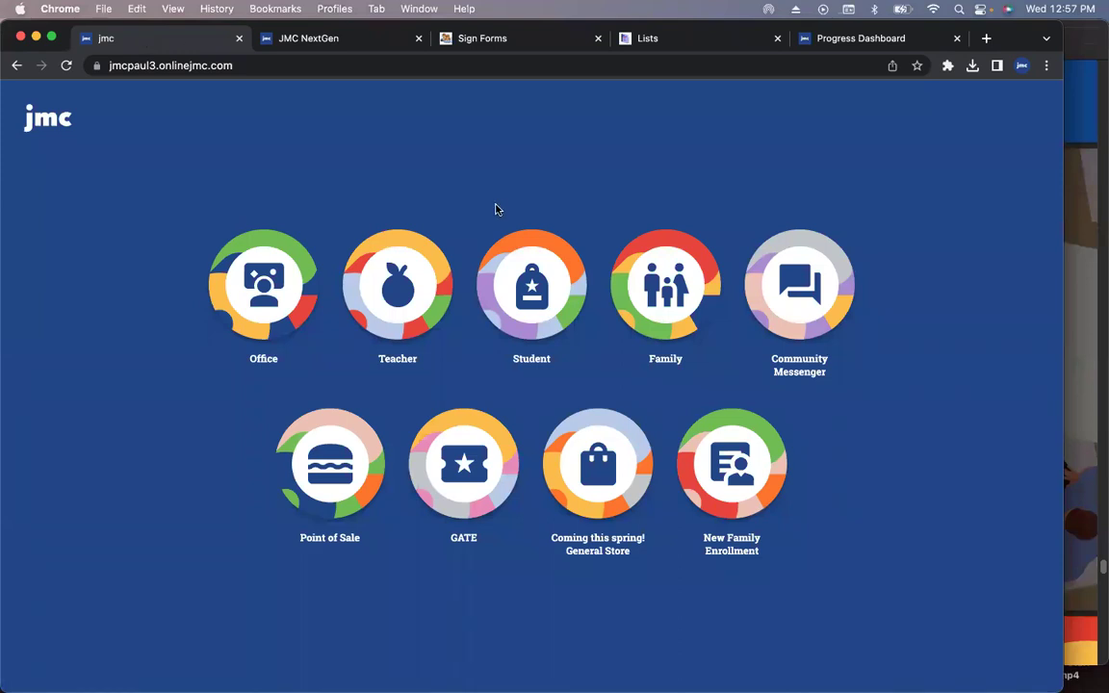
- Try Community Messenger from the jmc homepage, go back, and return to the Preview slides
click(797, 293)
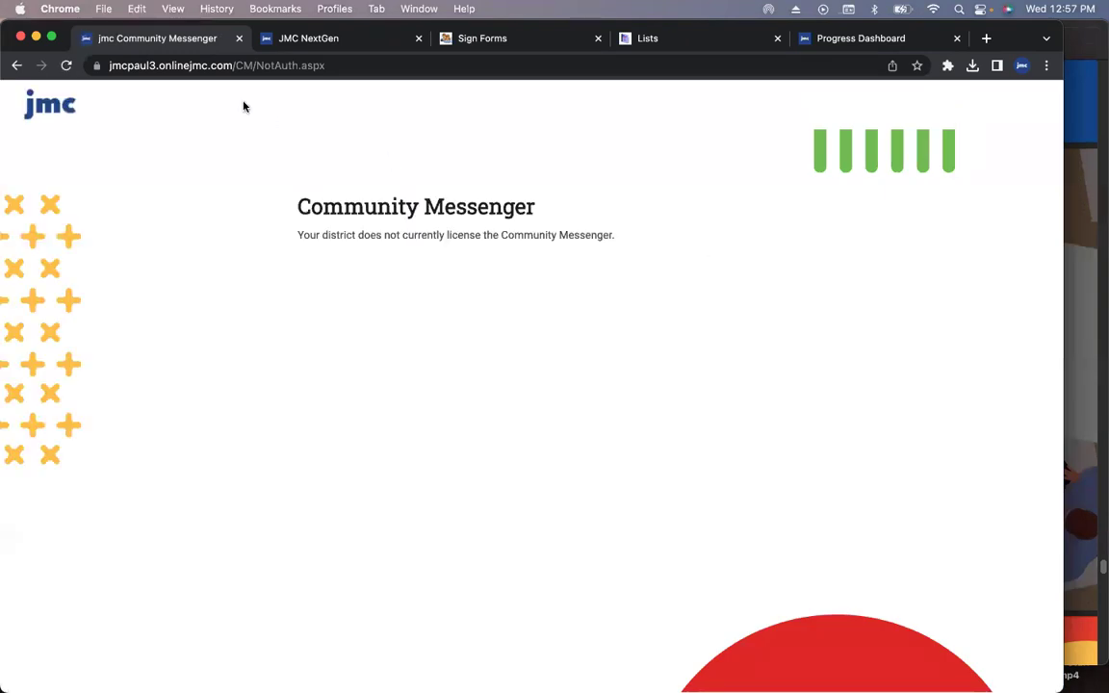
click(17, 68)
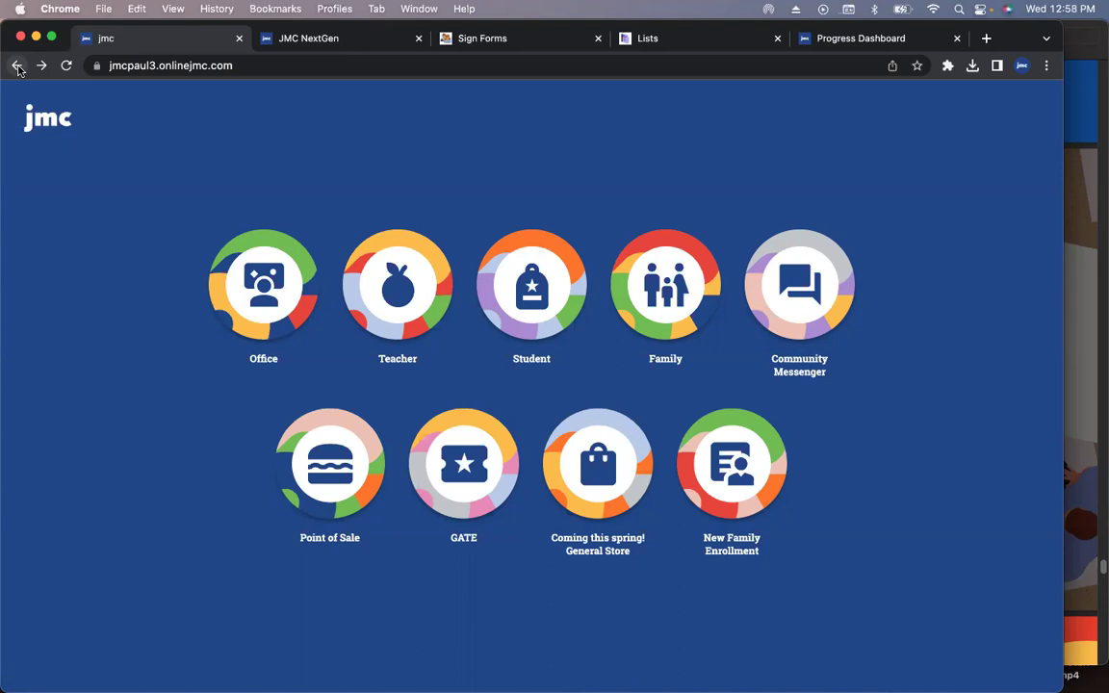
click(1075, 285)
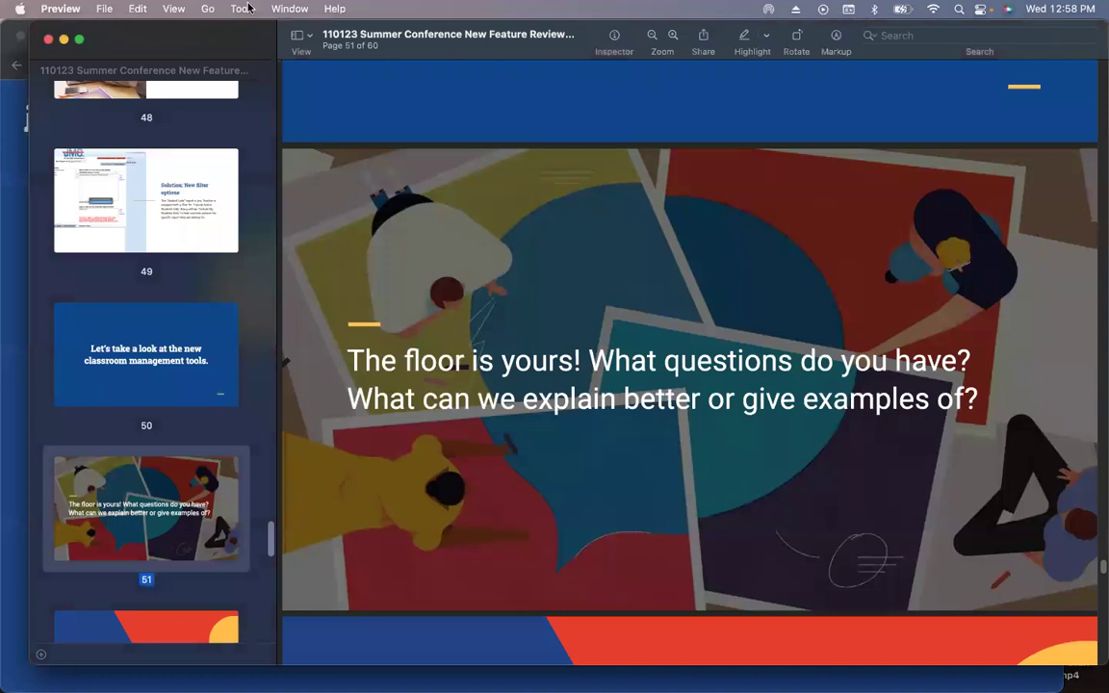
- Show the Preview slide deck full screen, starting at the 'Upcoming webinar schedule' slide
click(174, 10)
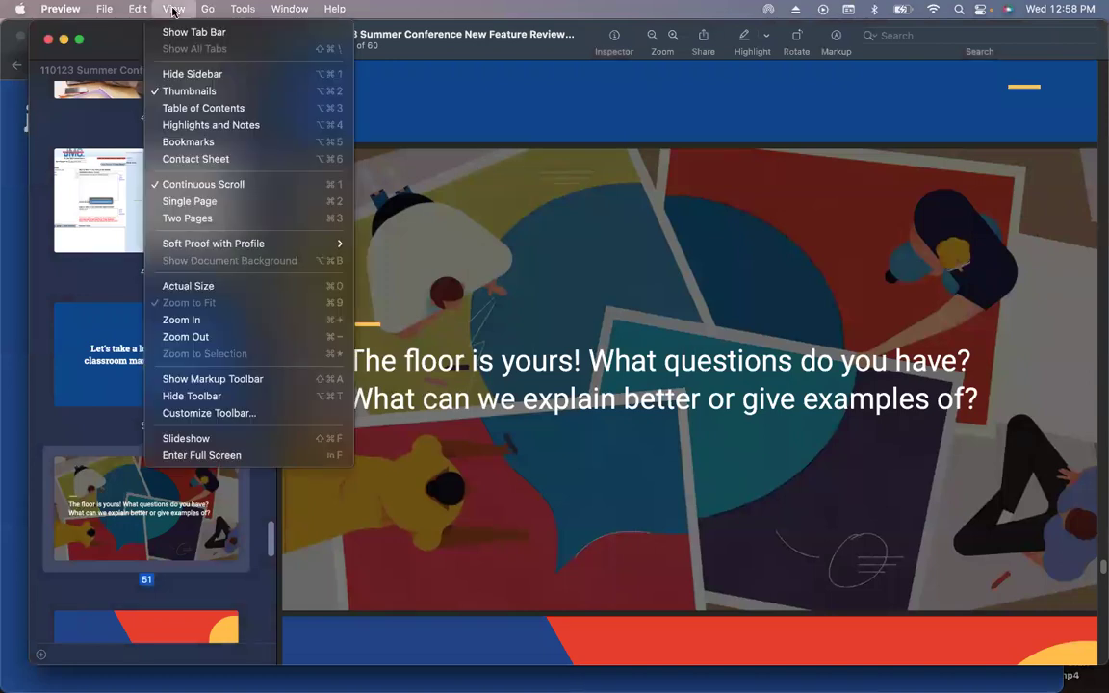
click(198, 456)
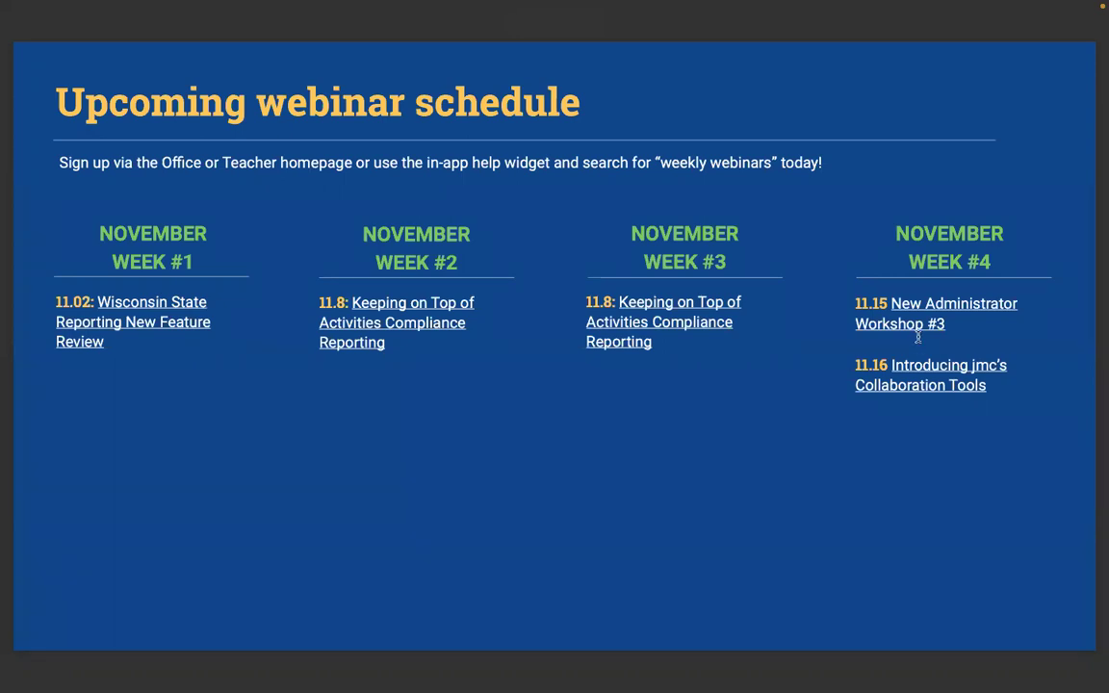
- Advance the slideshow past Refer a Friend to the 'Be social with us!' slide
key(Right)
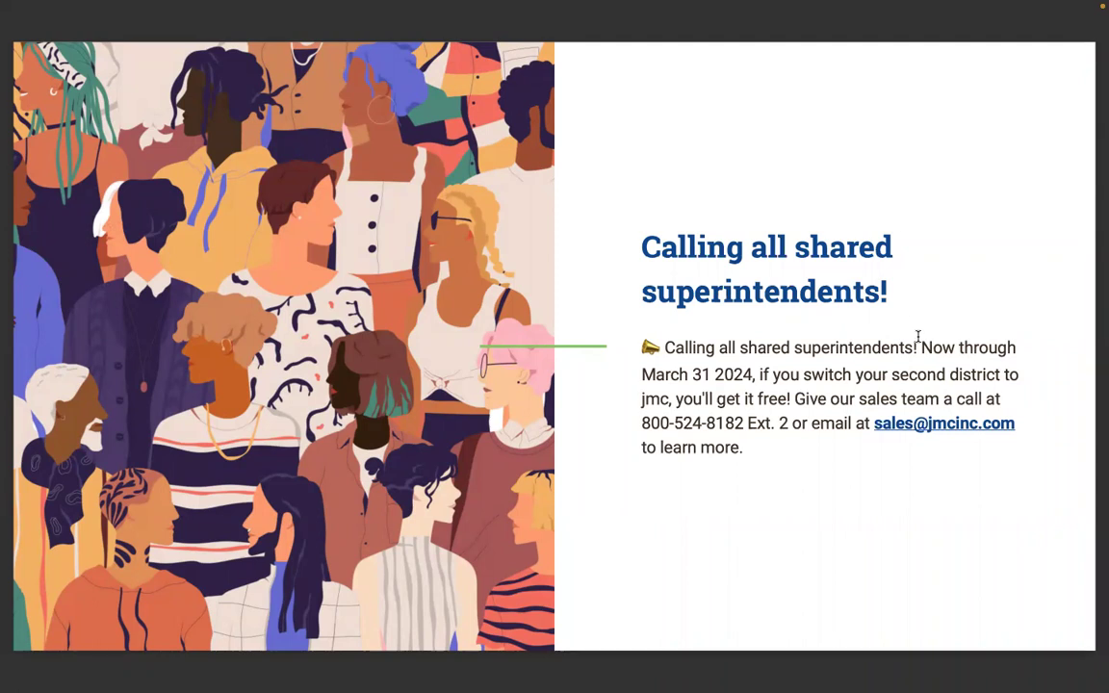
key(Right)
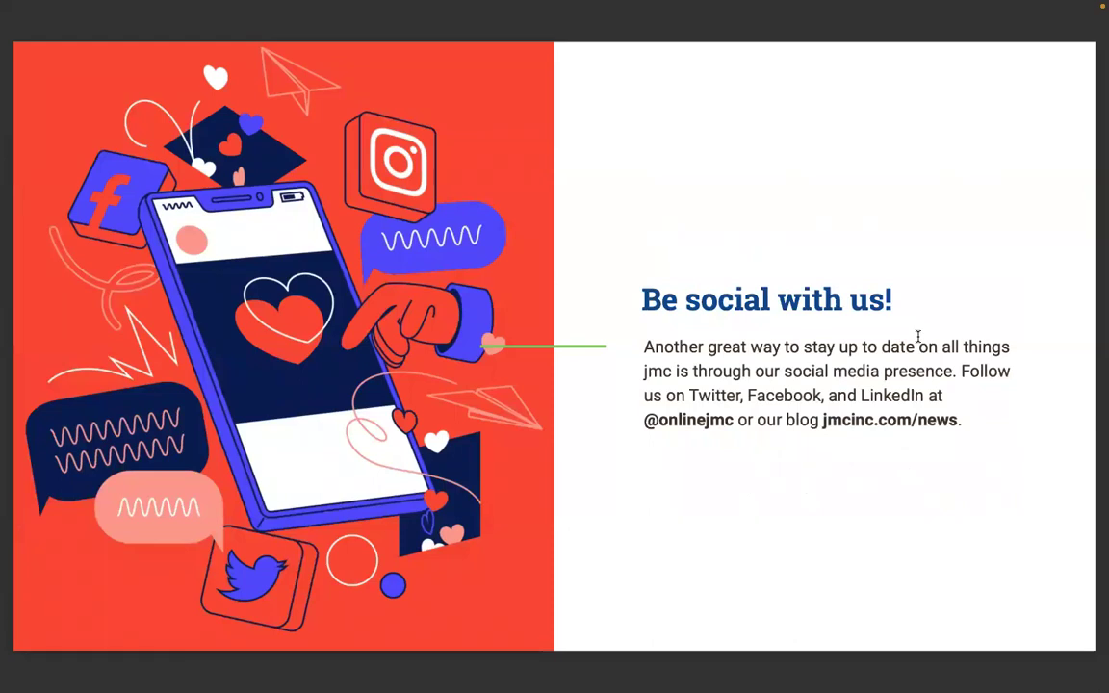
key(Right)
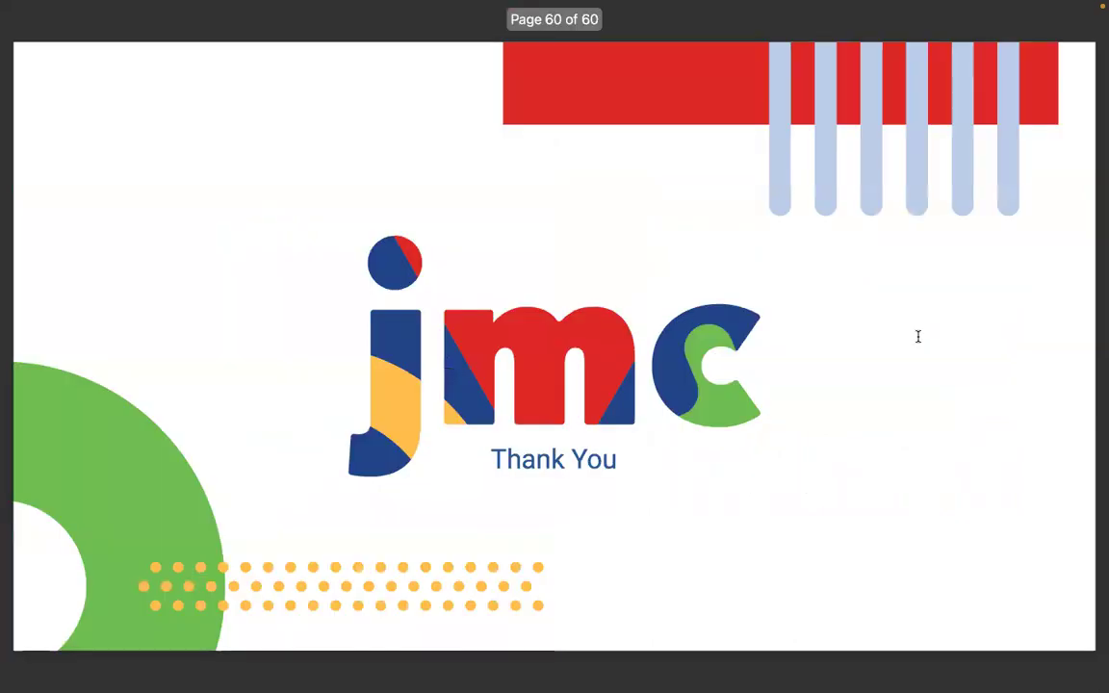